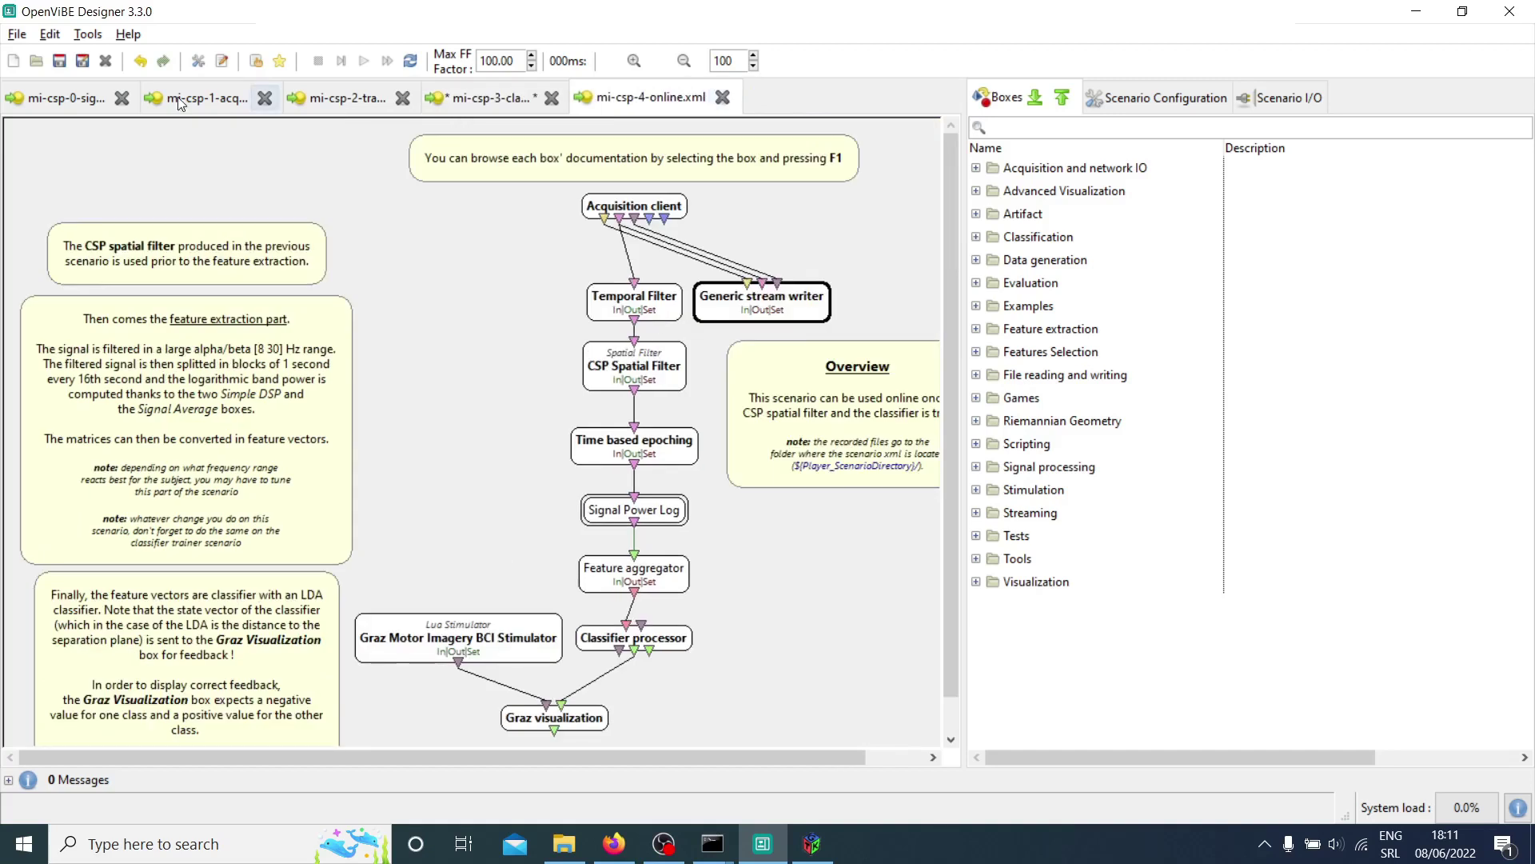
# - Show the mi-csp-0-signal-monitoring scenario and examine the example scenario files in bci-examples and motor-imagery-CSP without opening any
pyautogui.click(66, 99)
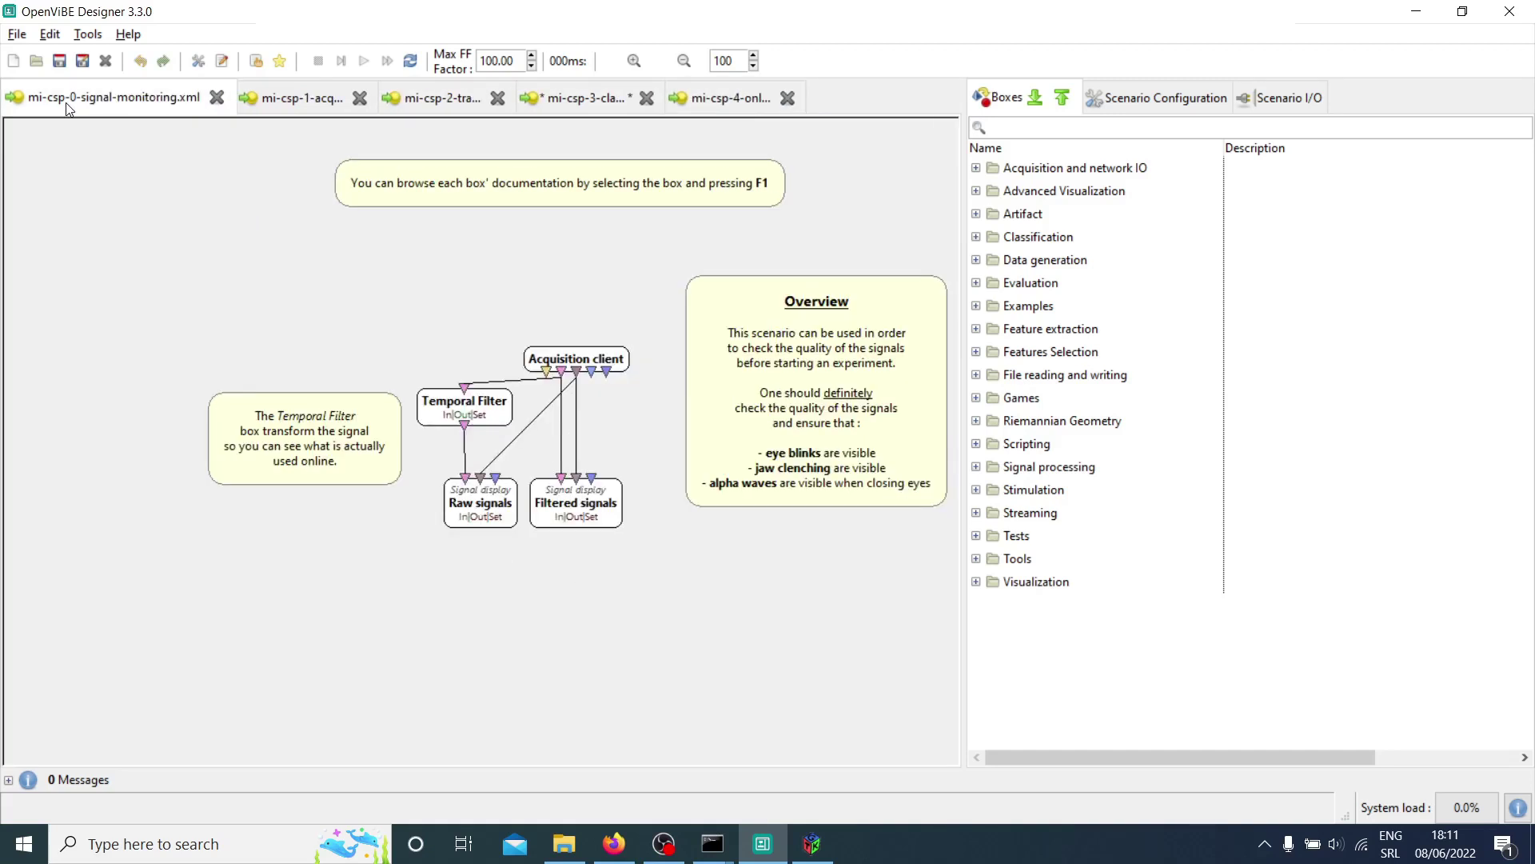
pyautogui.click(37, 61)
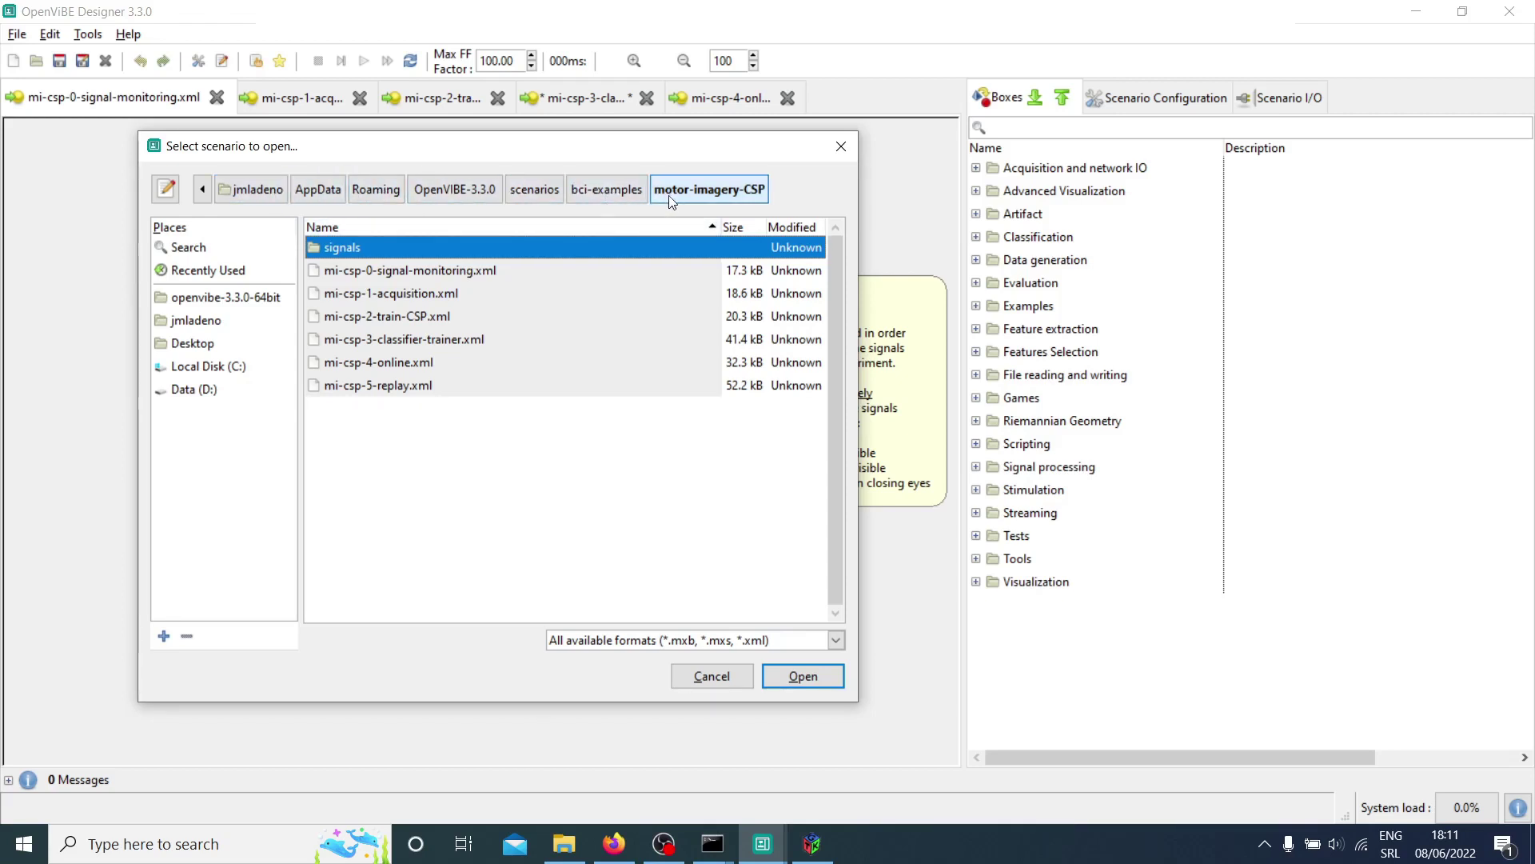
pyautogui.click(623, 200)
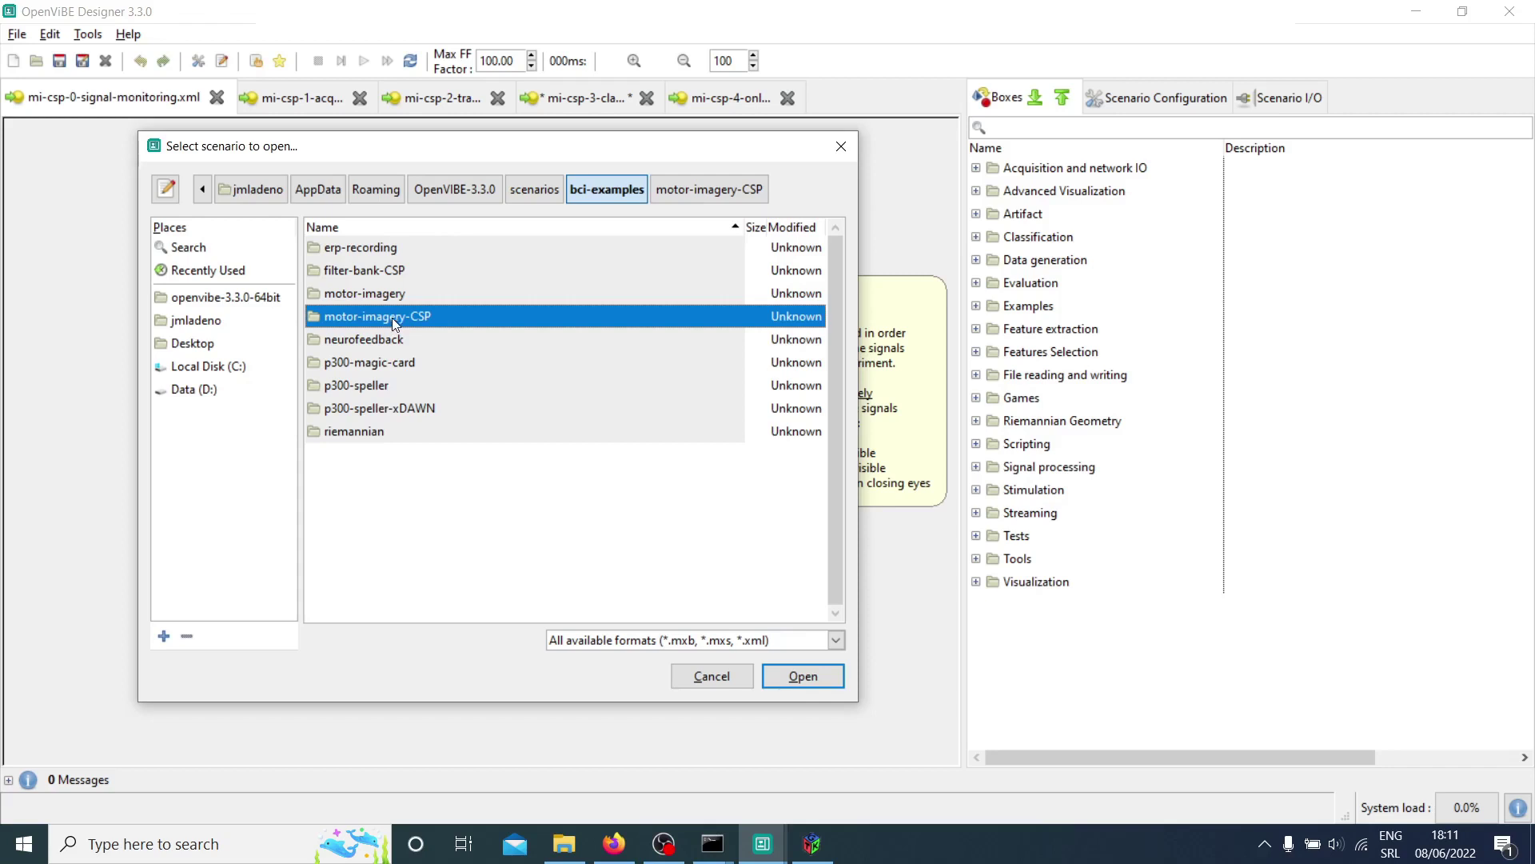
pyautogui.click(705, 192)
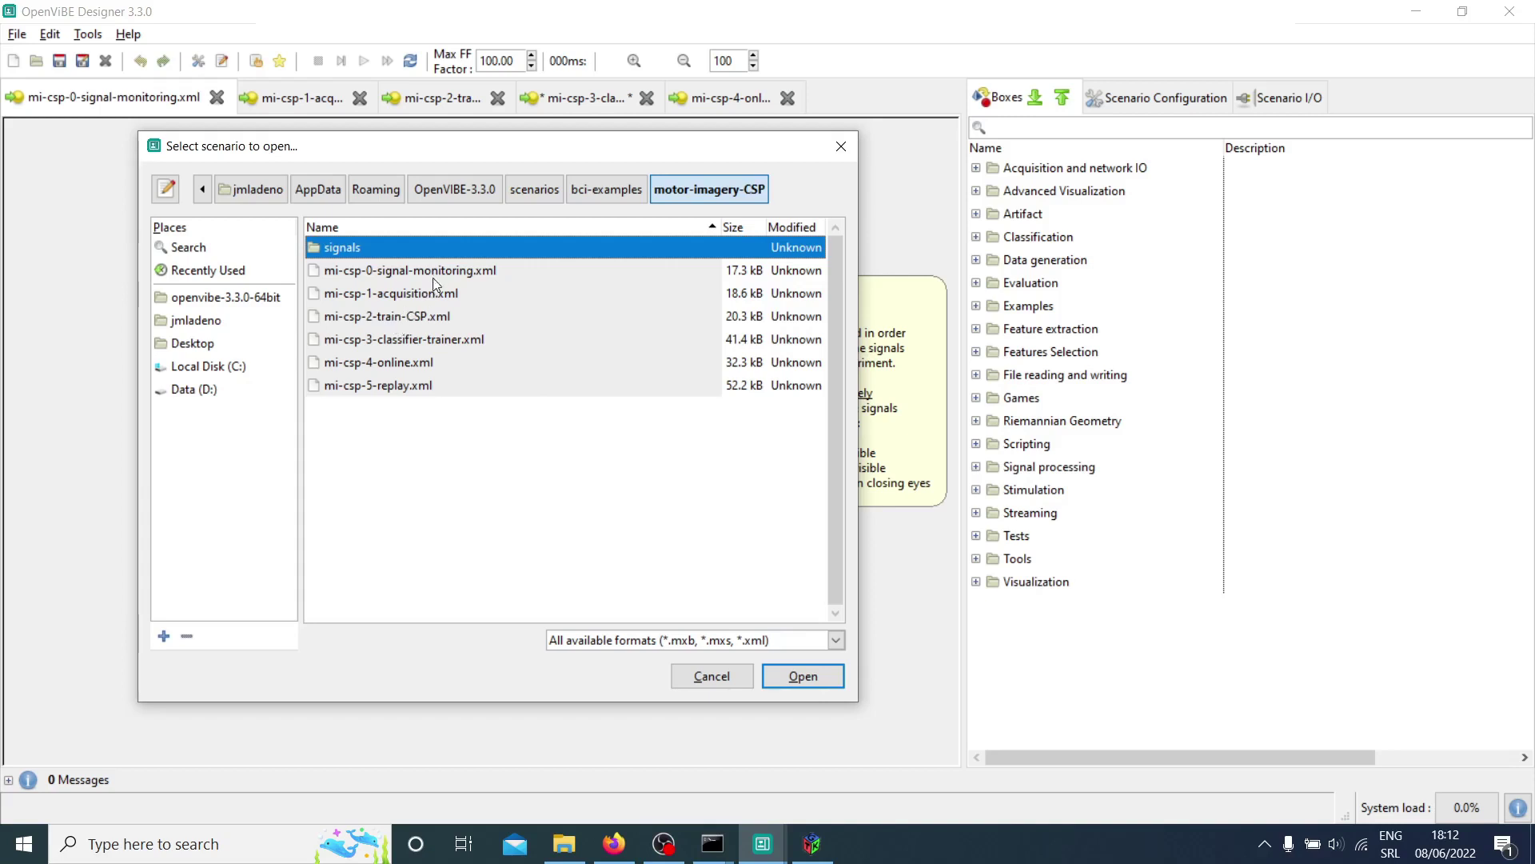
pyautogui.click(392, 274)
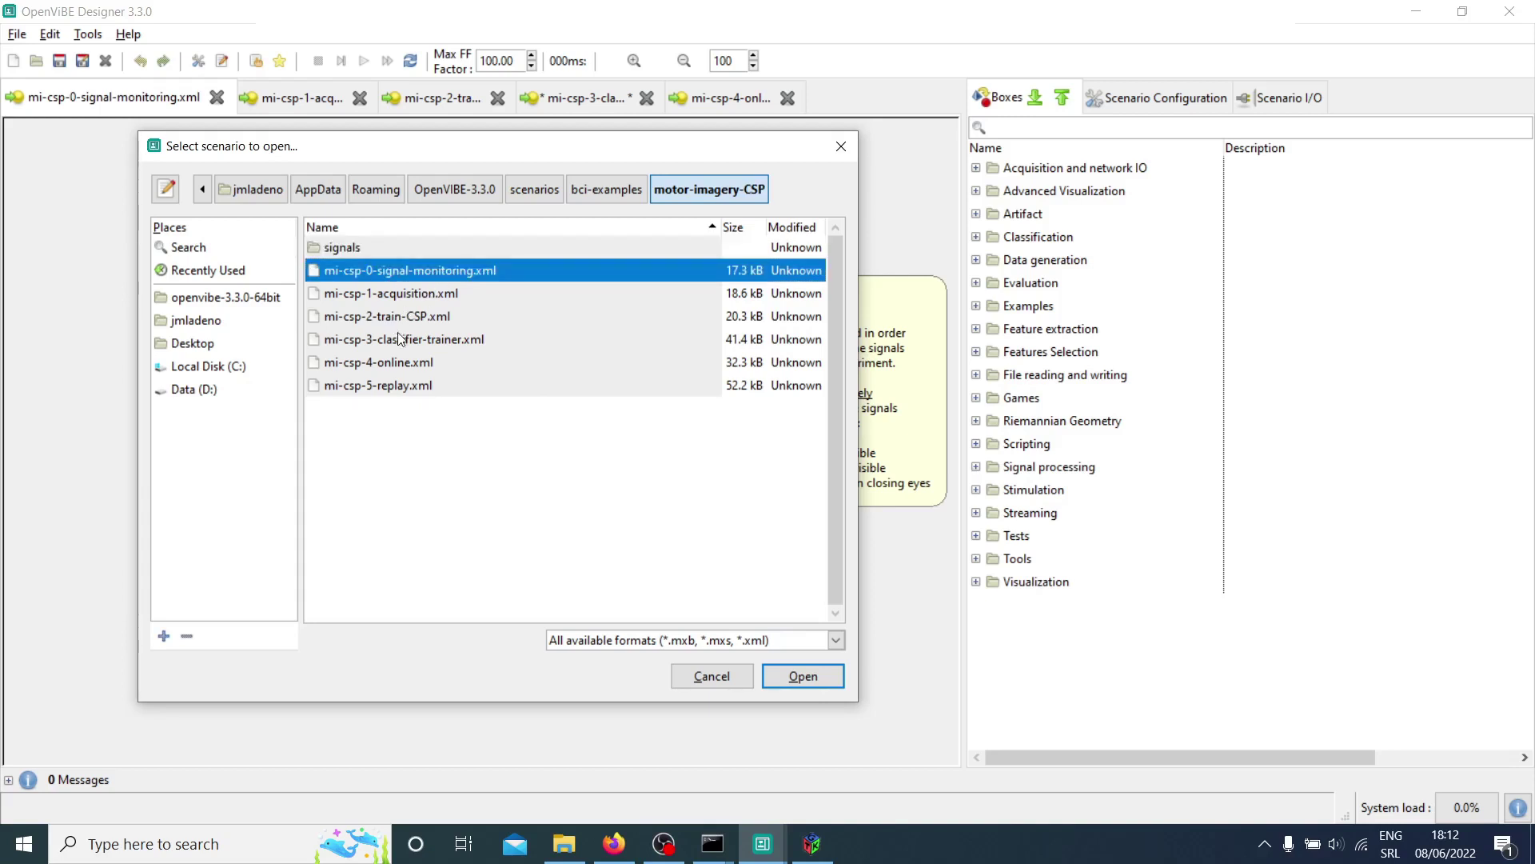
pyautogui.keyDown('shift'); pyautogui.click(406, 387); pyautogui.keyUp('shift')
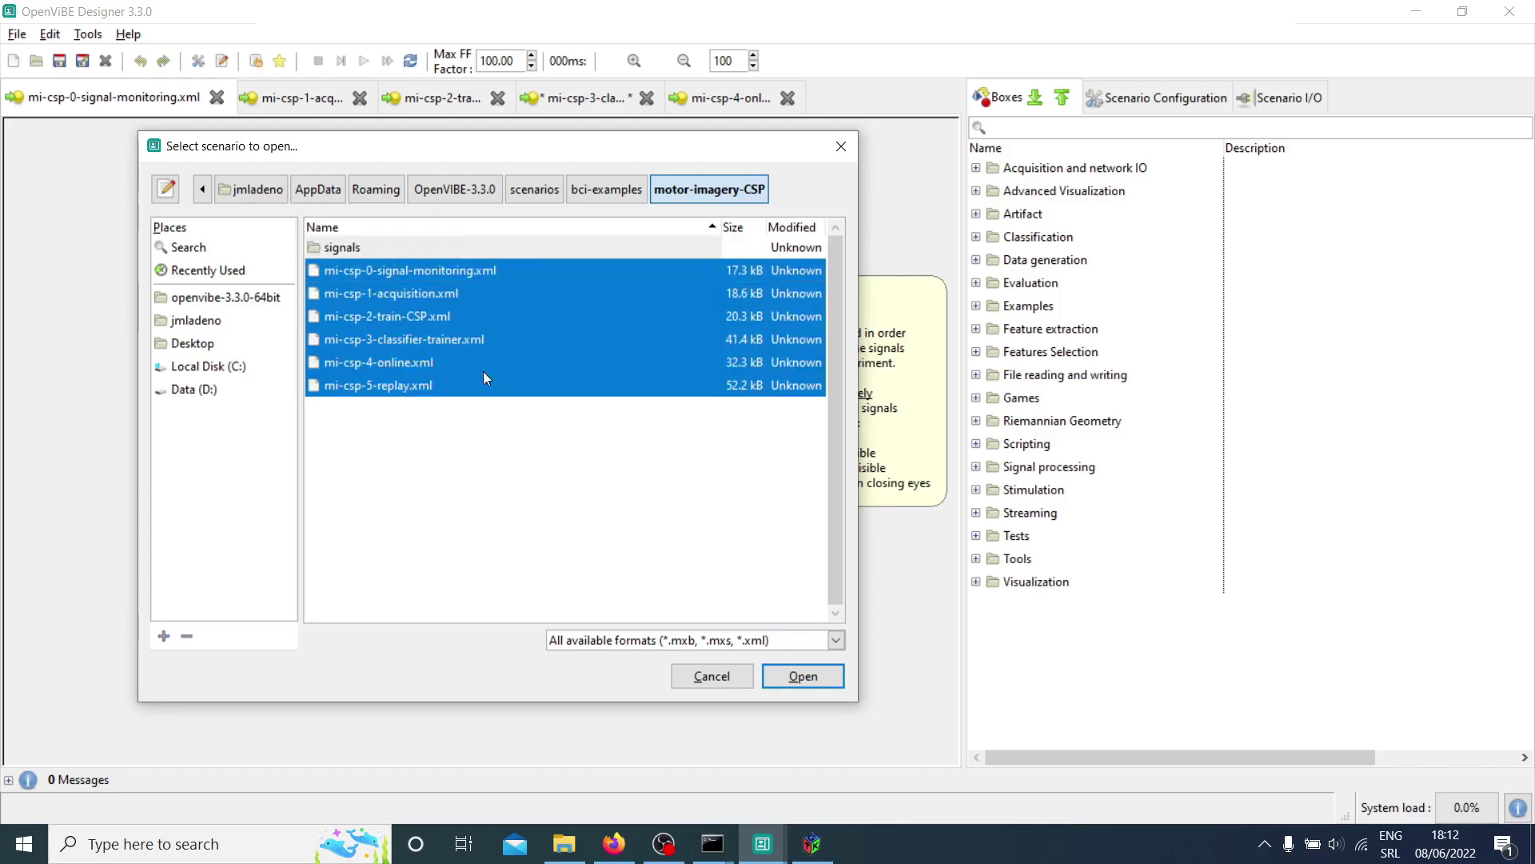
pyautogui.click(732, 684)
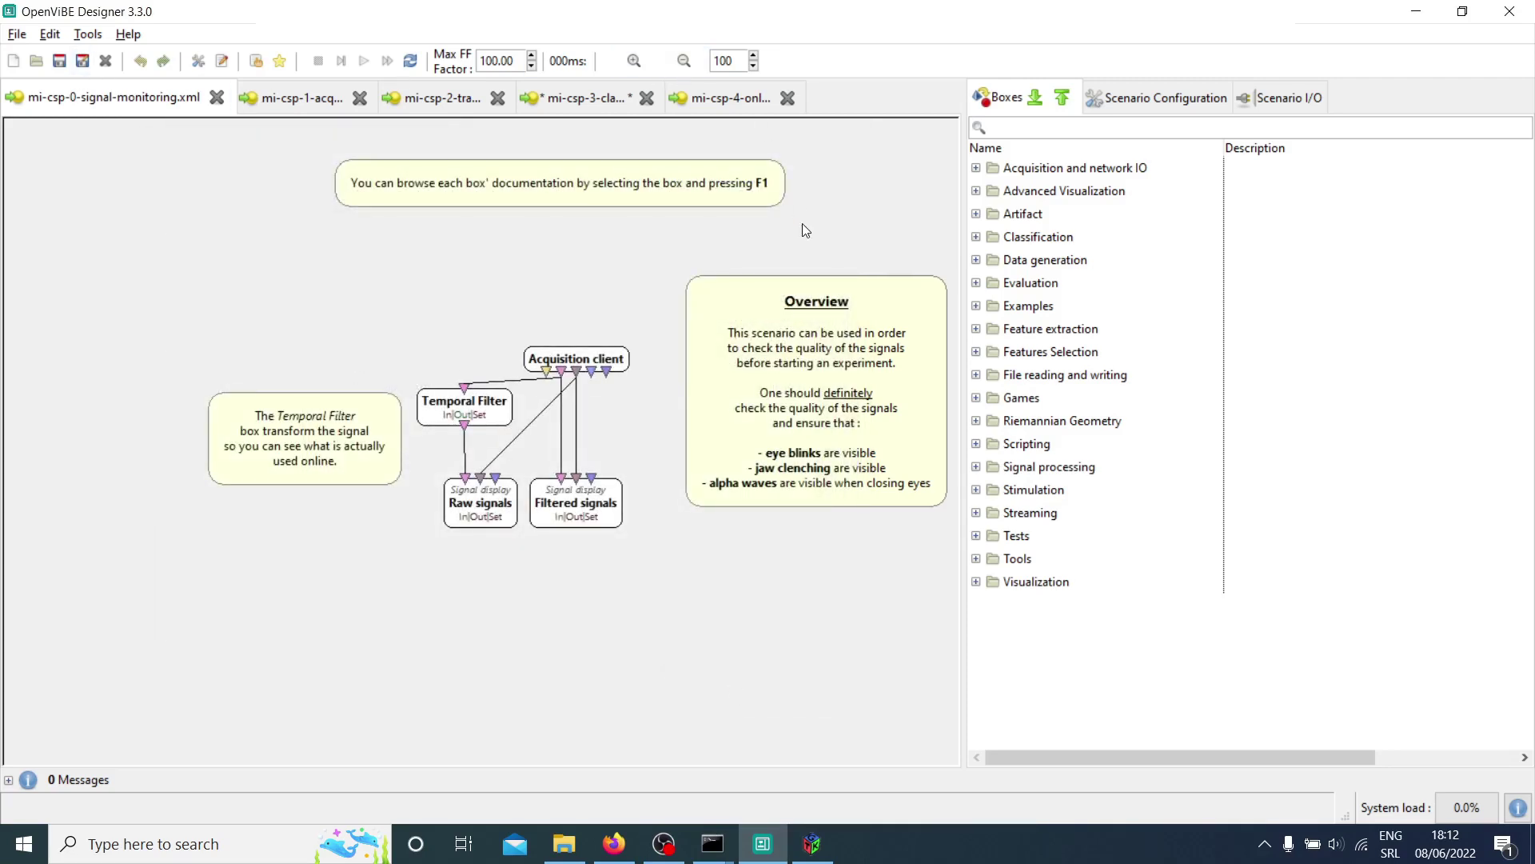
# - Switch to the OpenViBE Acquisition Server, stop and disconnect the running acquisition, and keep Generic Oscillator as the driver
pyautogui.click(824, 860)
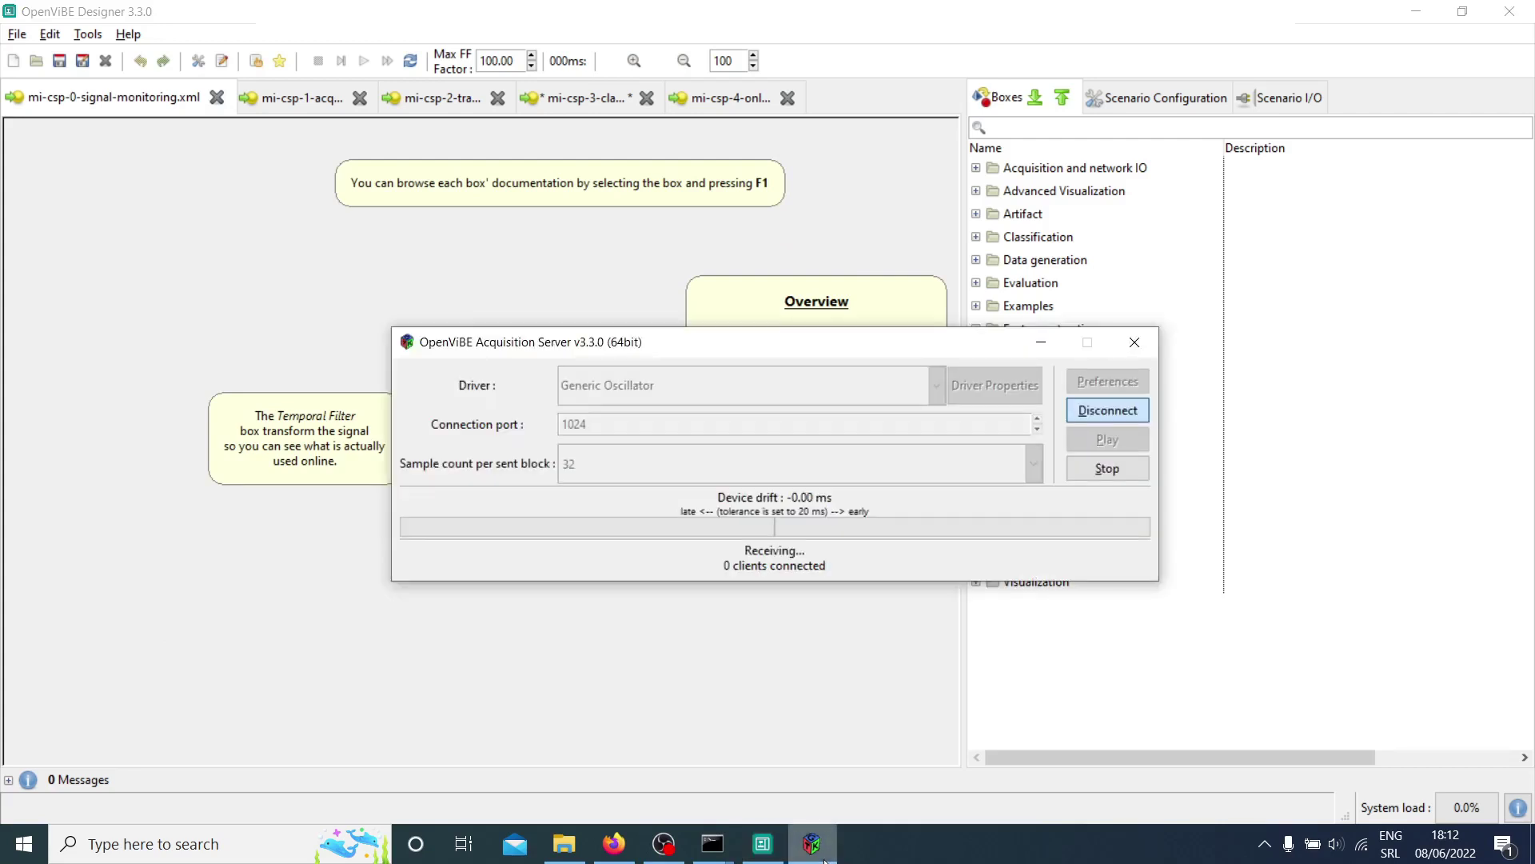
pyautogui.click(1103, 470)
pyautogui.click(1108, 410)
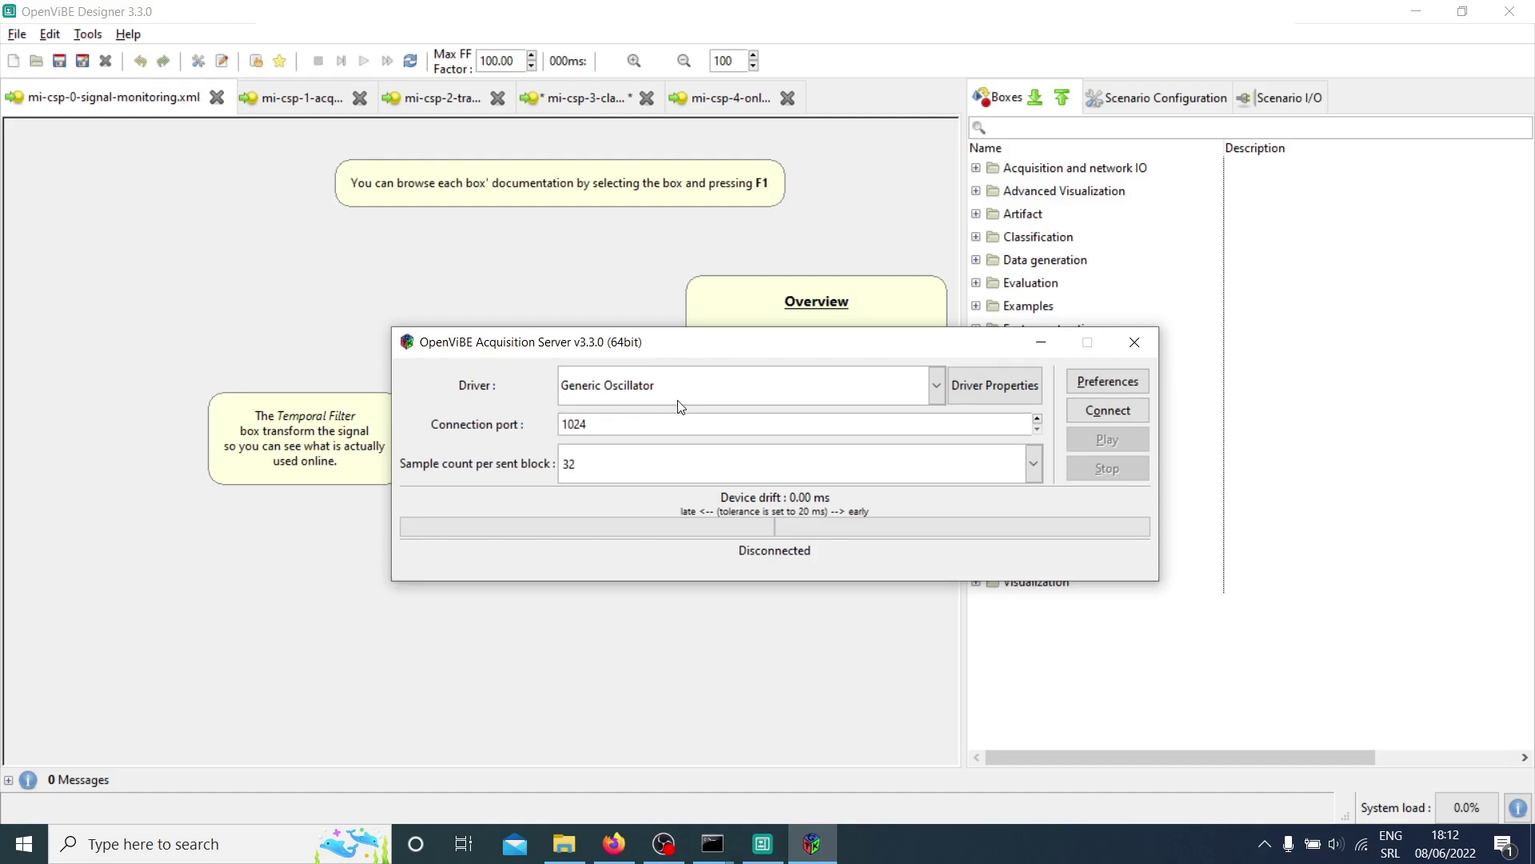
pyautogui.click(942, 380)
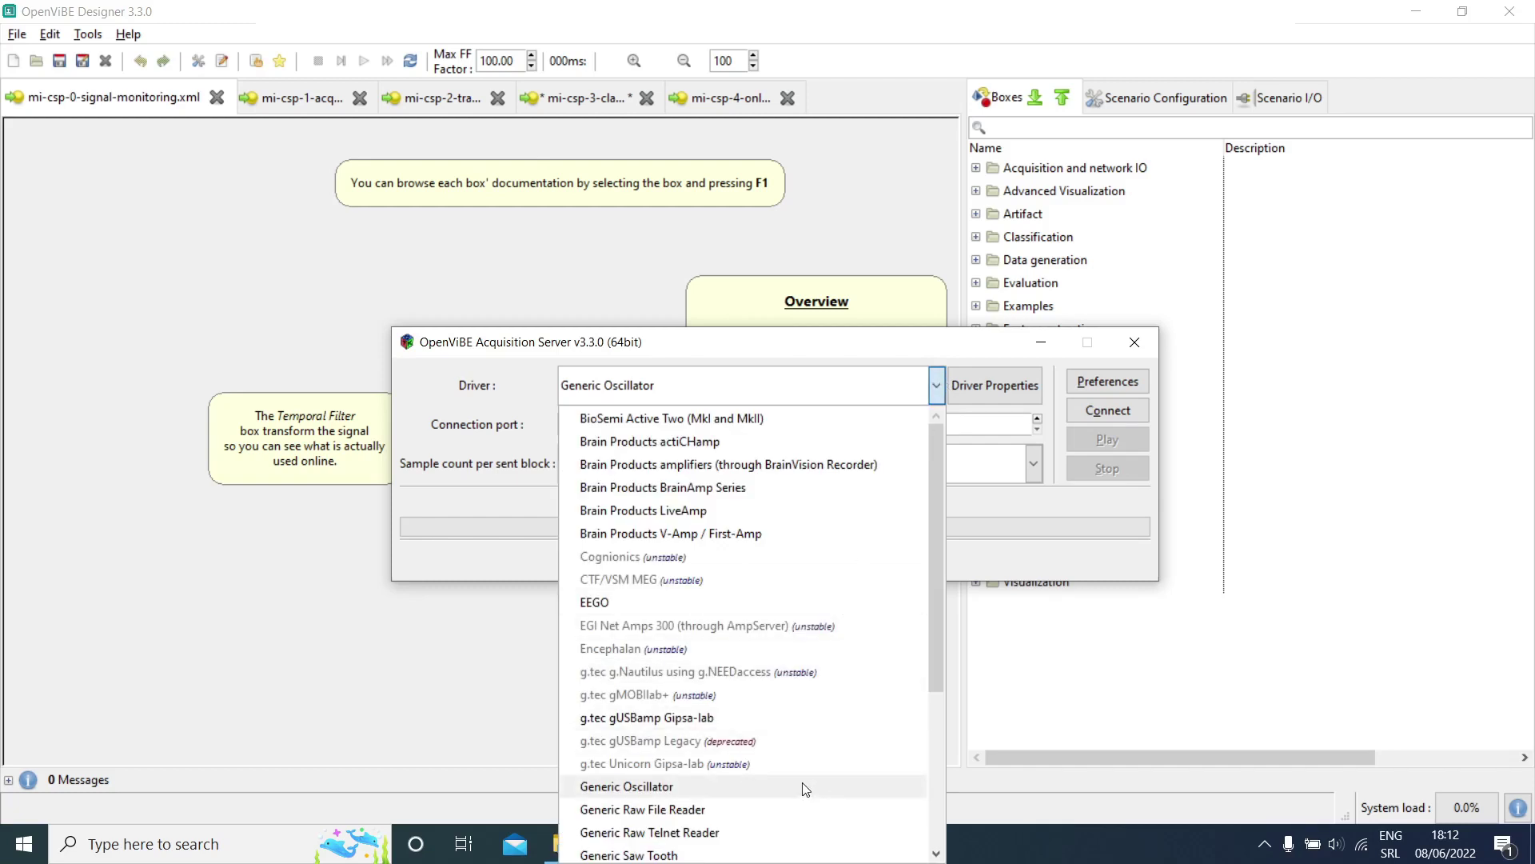
pyautogui.click(1048, 496)
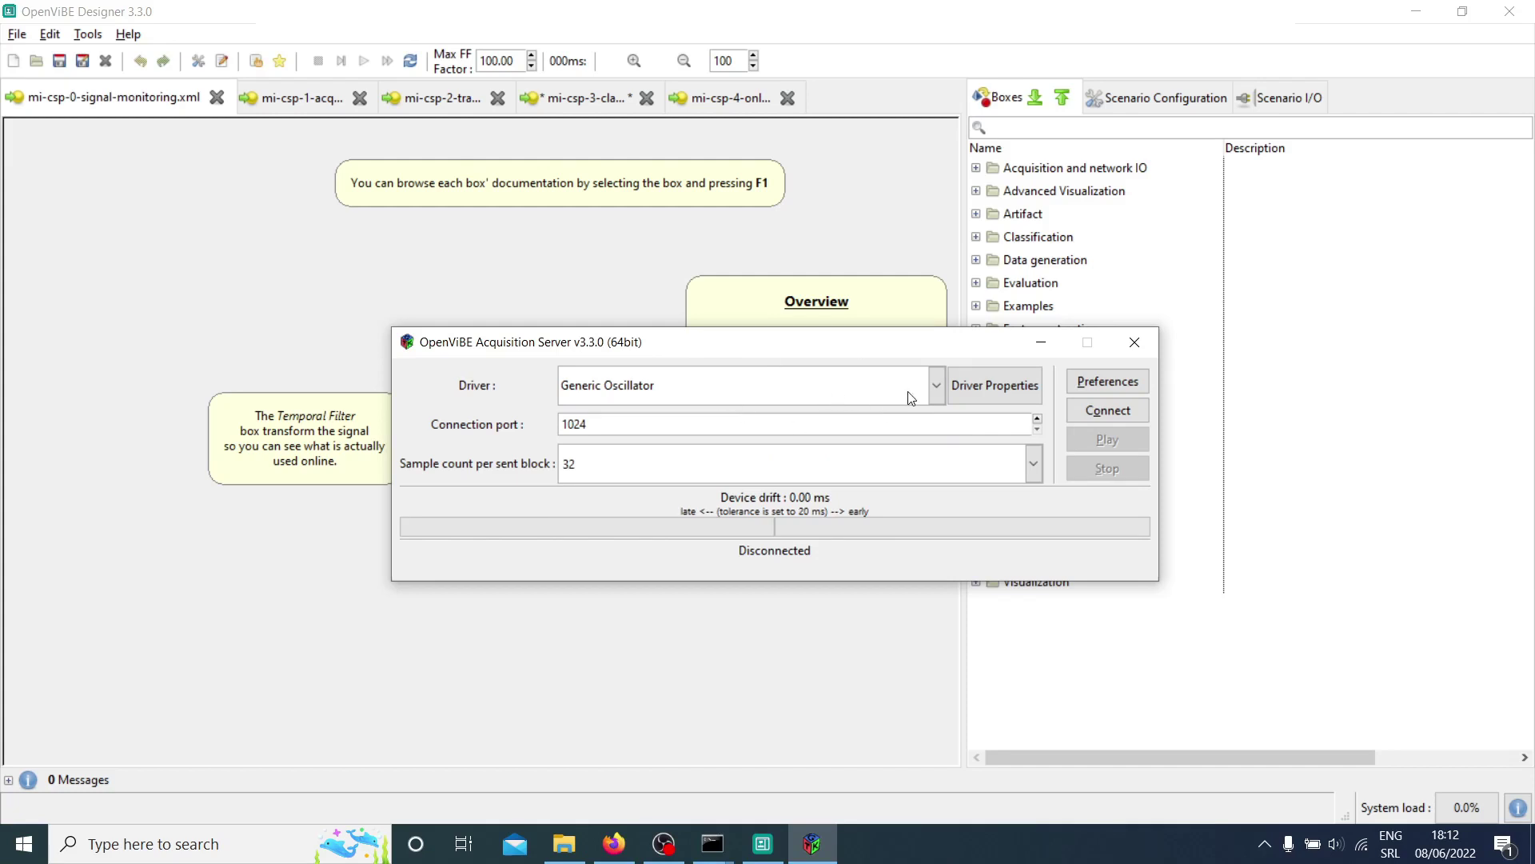
# - Set the number of channels to 14 in the Generic Oscillator driver properties and apply the device configuration
pyautogui.click(999, 387)
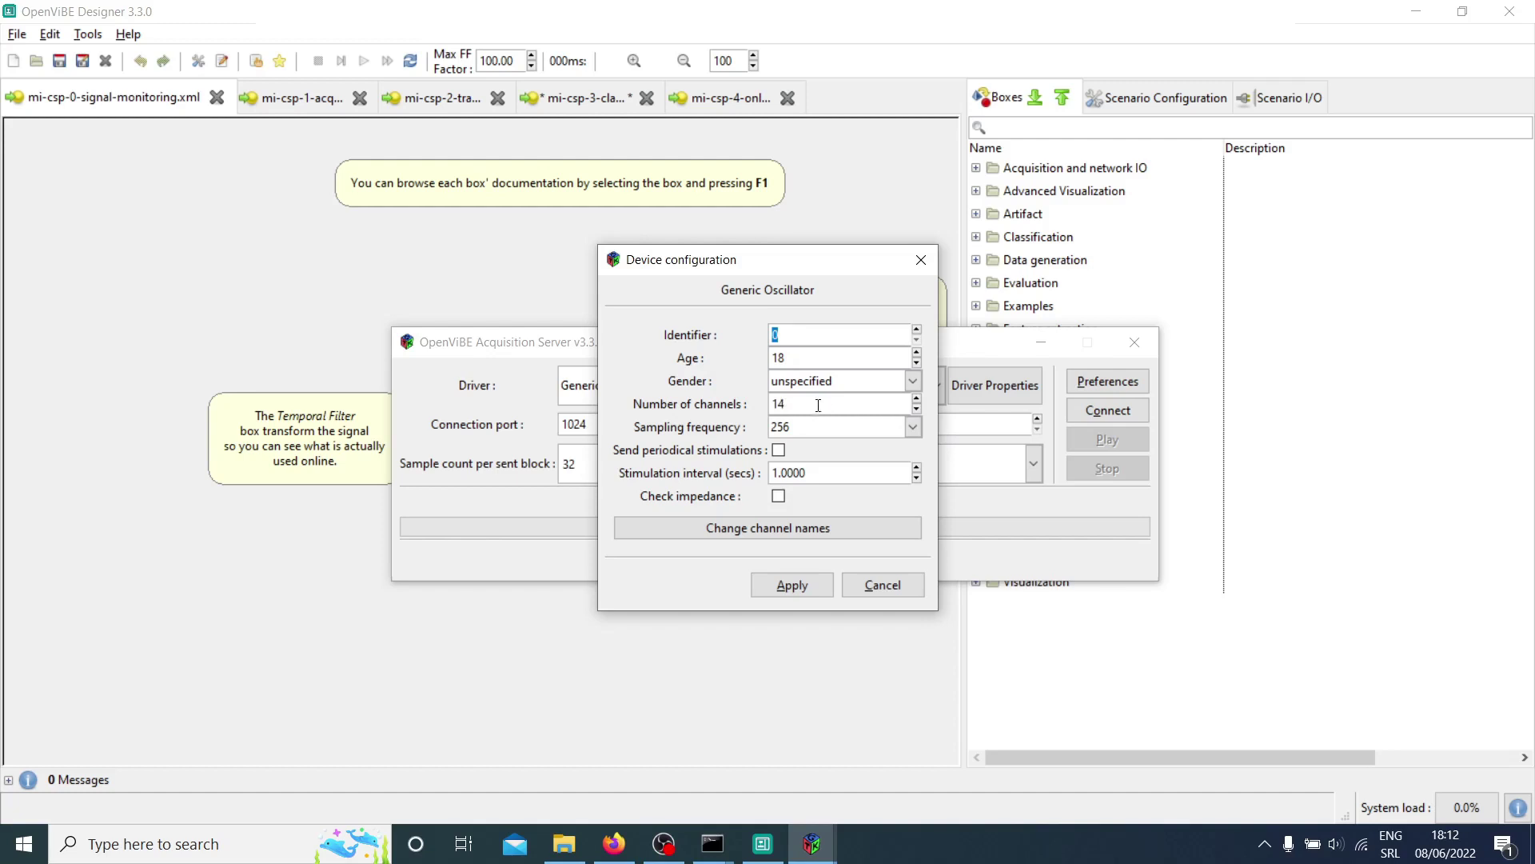
pyautogui.click(918, 404)
pyautogui.press('BackSpace')
pyautogui.press('BackSpace')
pyautogui.write('1')
pyautogui.press('BackSpace')
pyautogui.write('7')
pyautogui.click(918, 400)
pyautogui.click(815, 587)
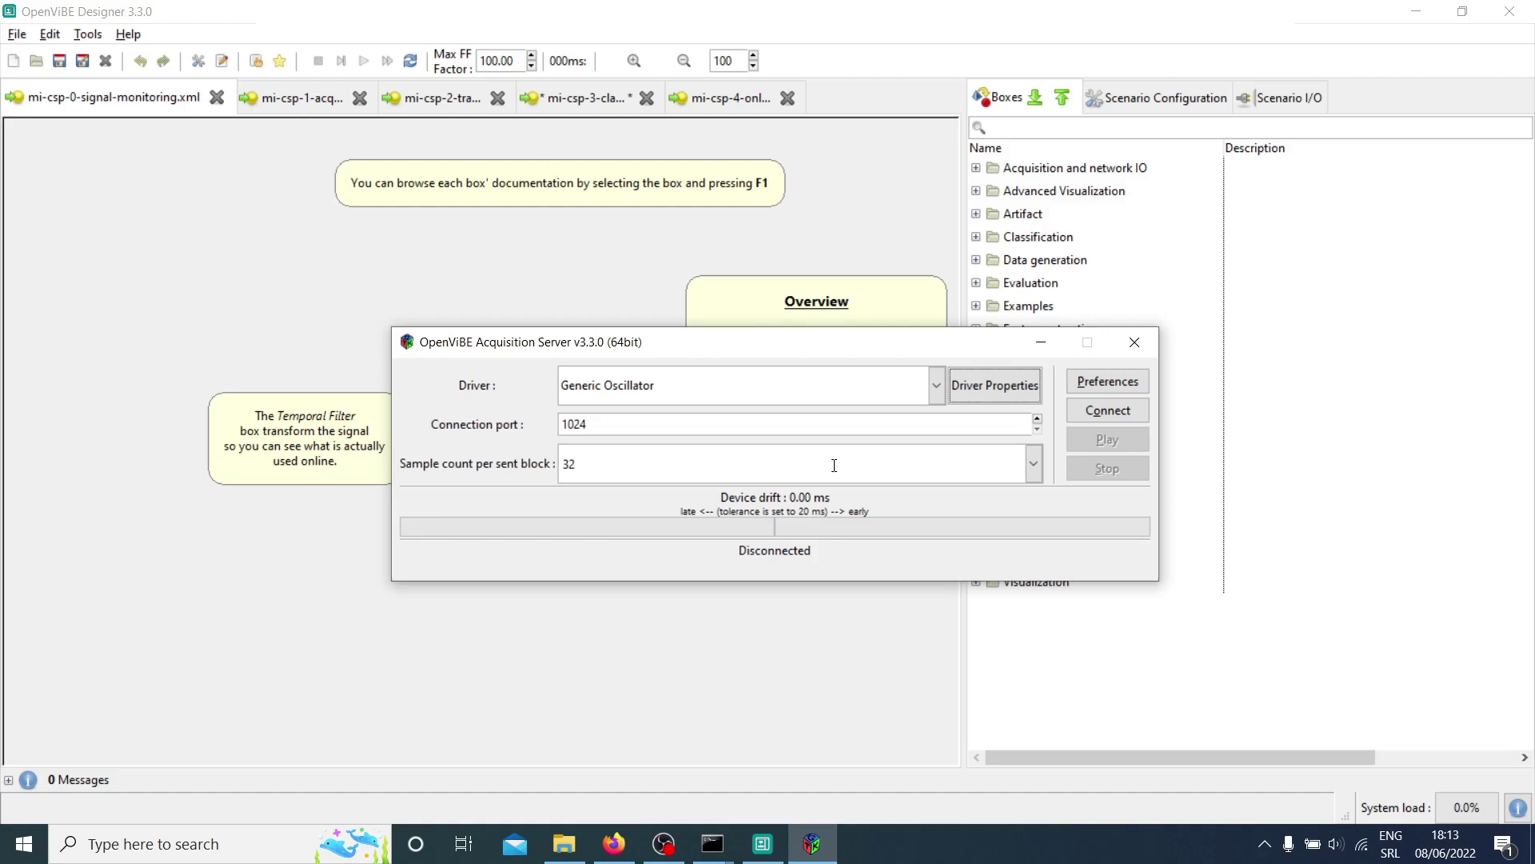
# - Choose a sampling frequency of 256 in the Generic Oscillator driver properties and apply the device configuration
pyautogui.click(995, 387)
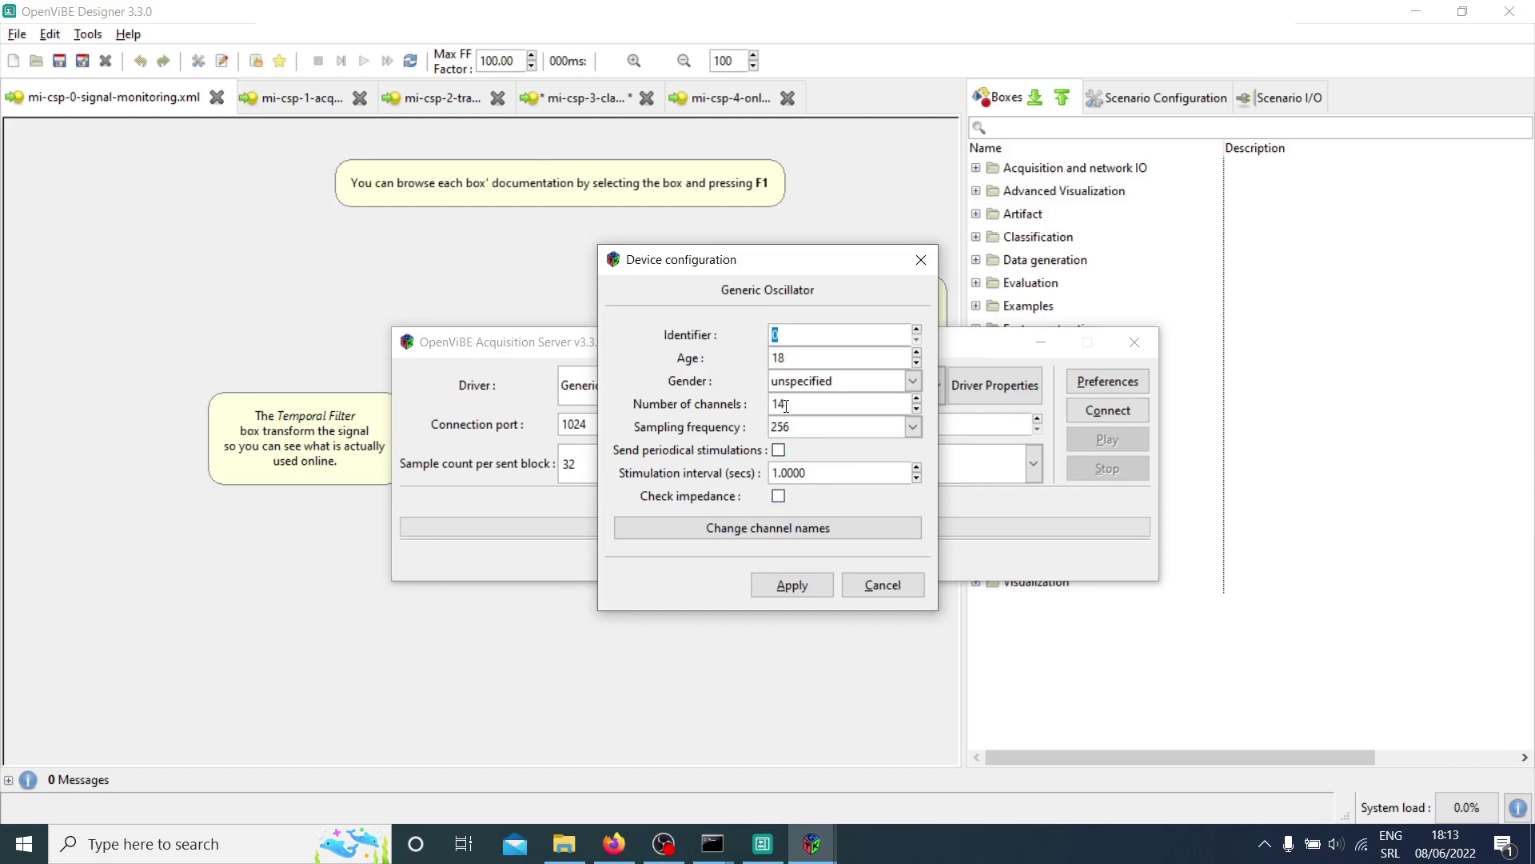
pyautogui.click(913, 427)
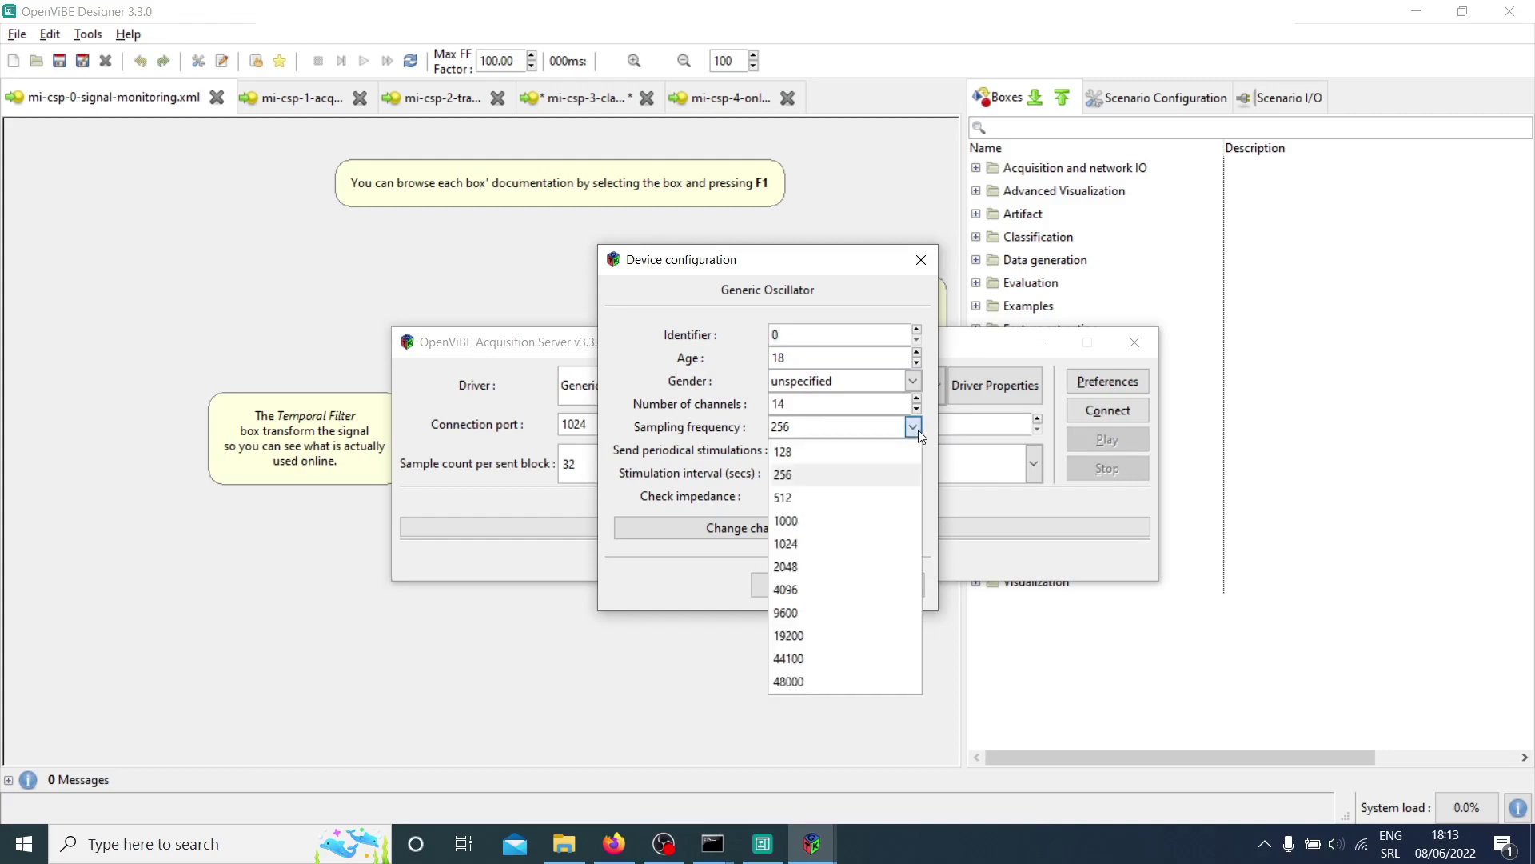
pyautogui.click(885, 478)
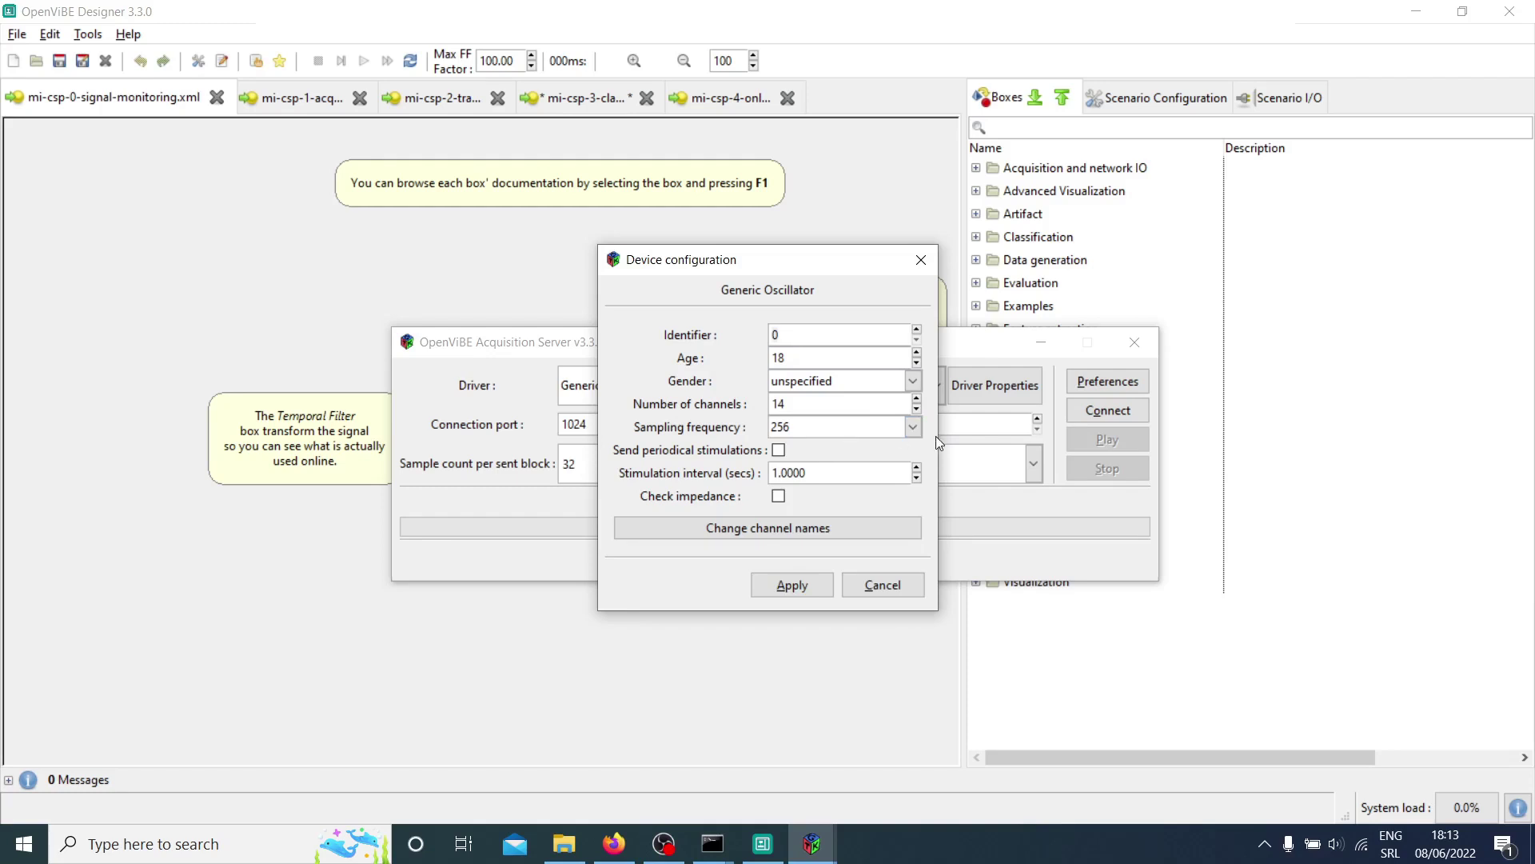
pyautogui.click(913, 427)
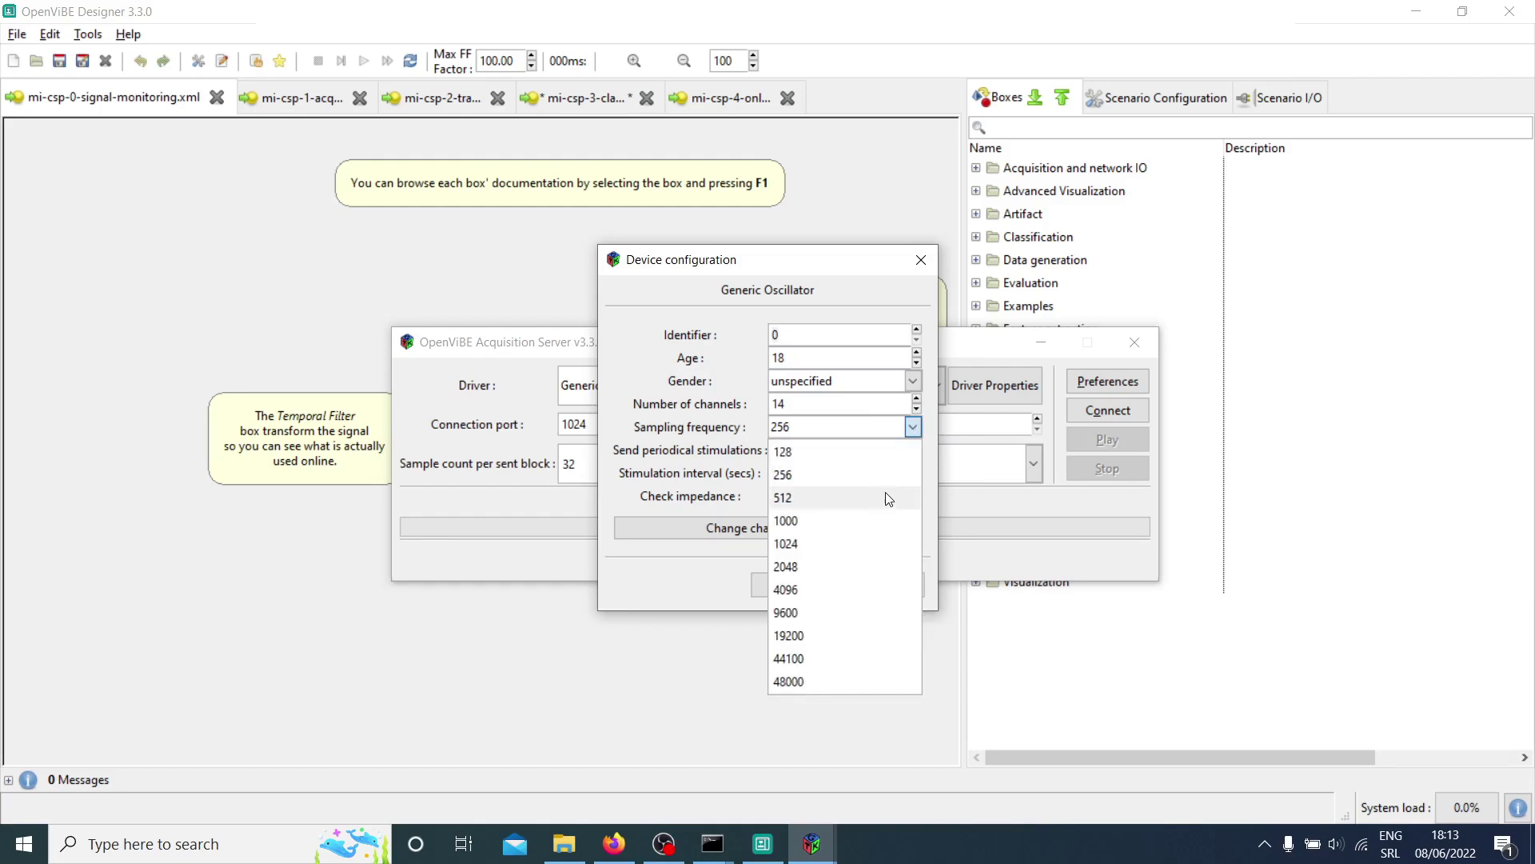
pyautogui.click(932, 438)
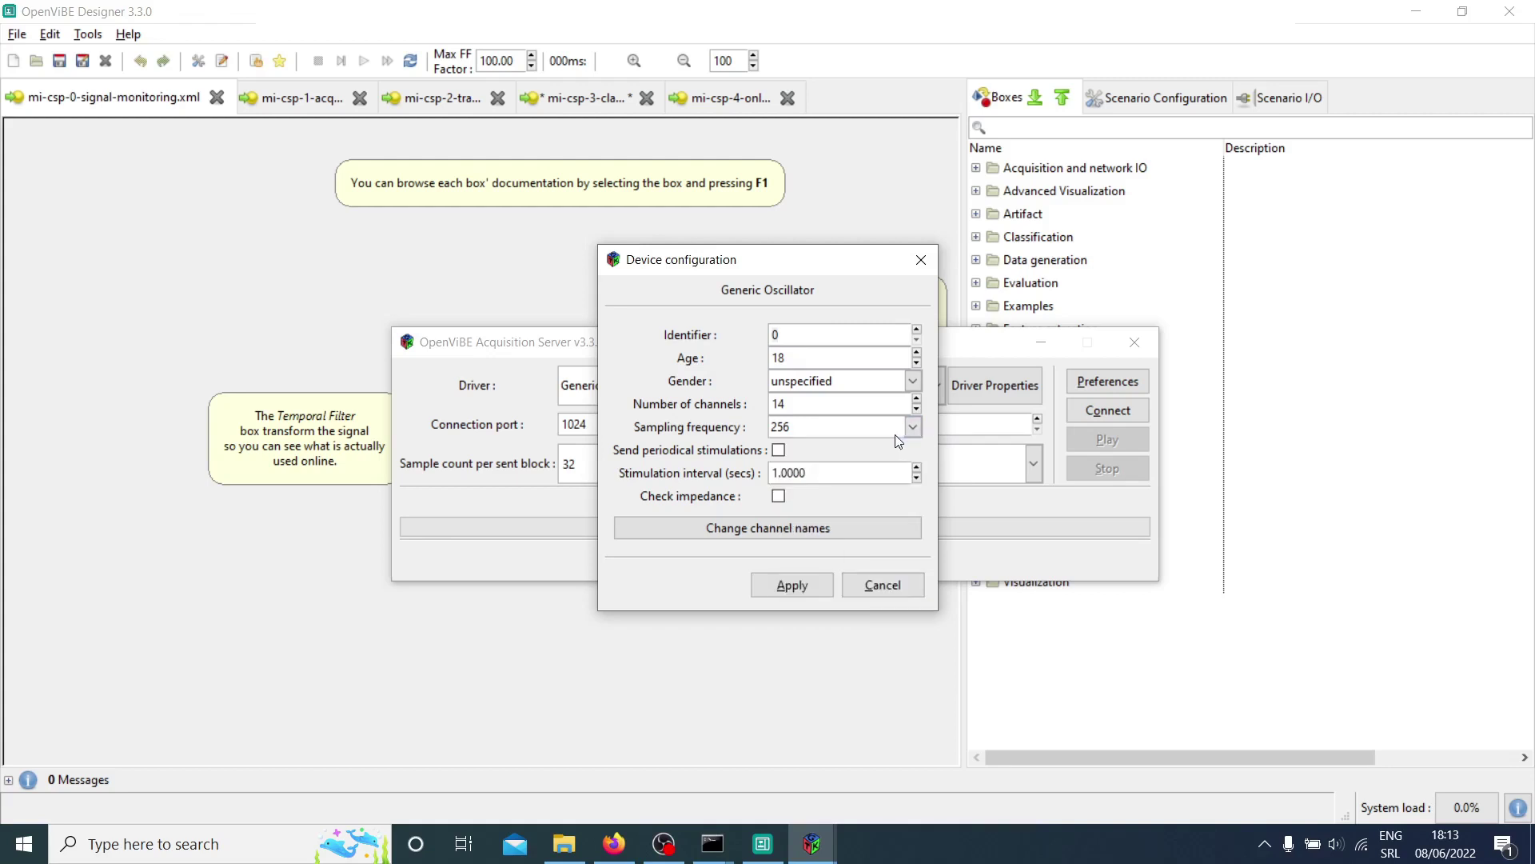
pyautogui.click(802, 582)
# - Apply the acquisition server's global preferences as they are, and connect the driver and start the acquisition
pyautogui.click(1094, 383)
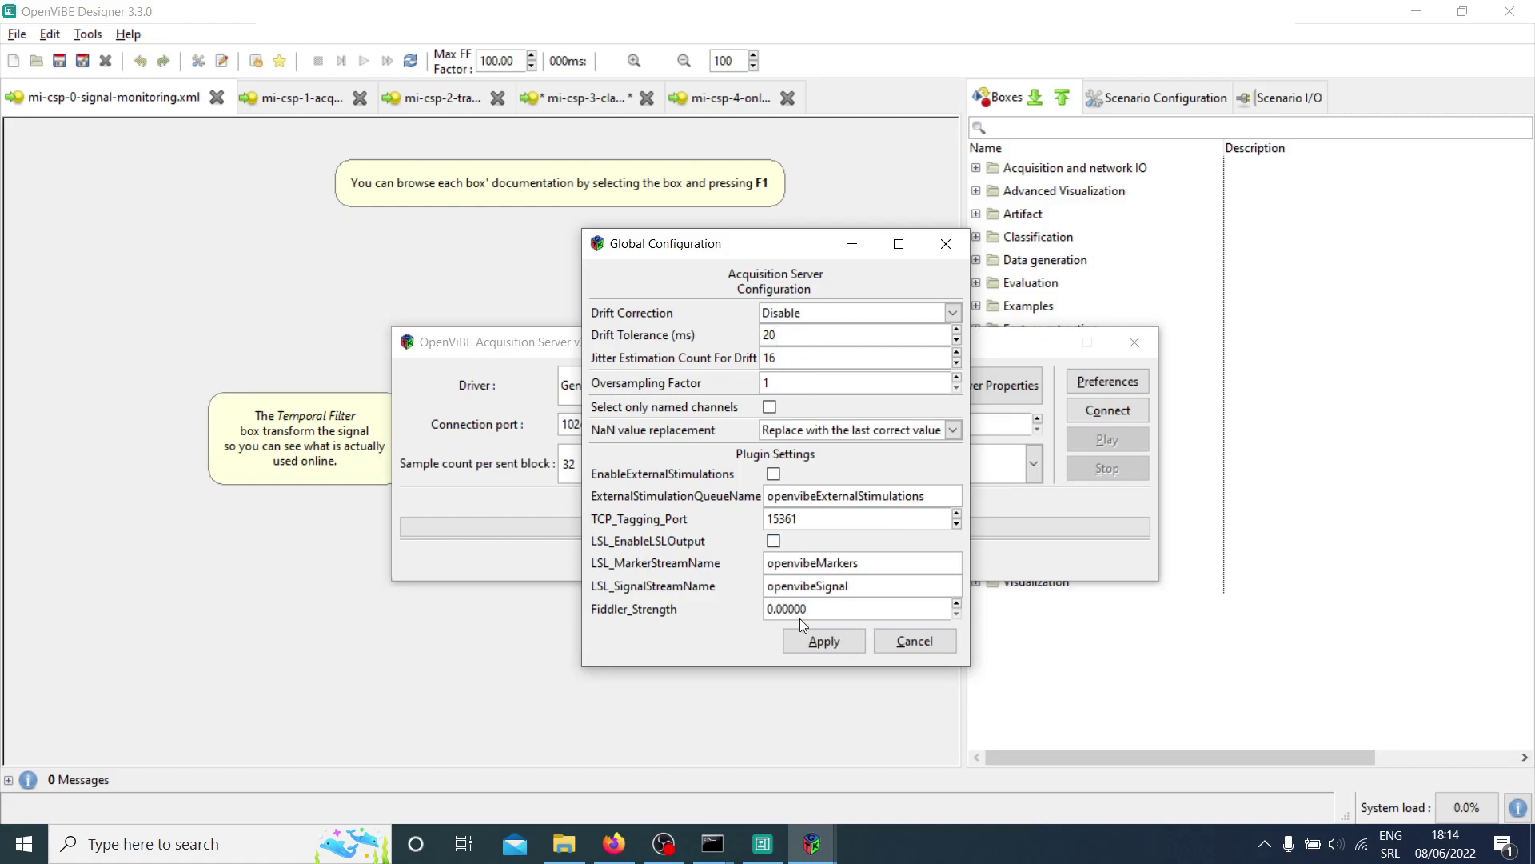
pyautogui.click(824, 641)
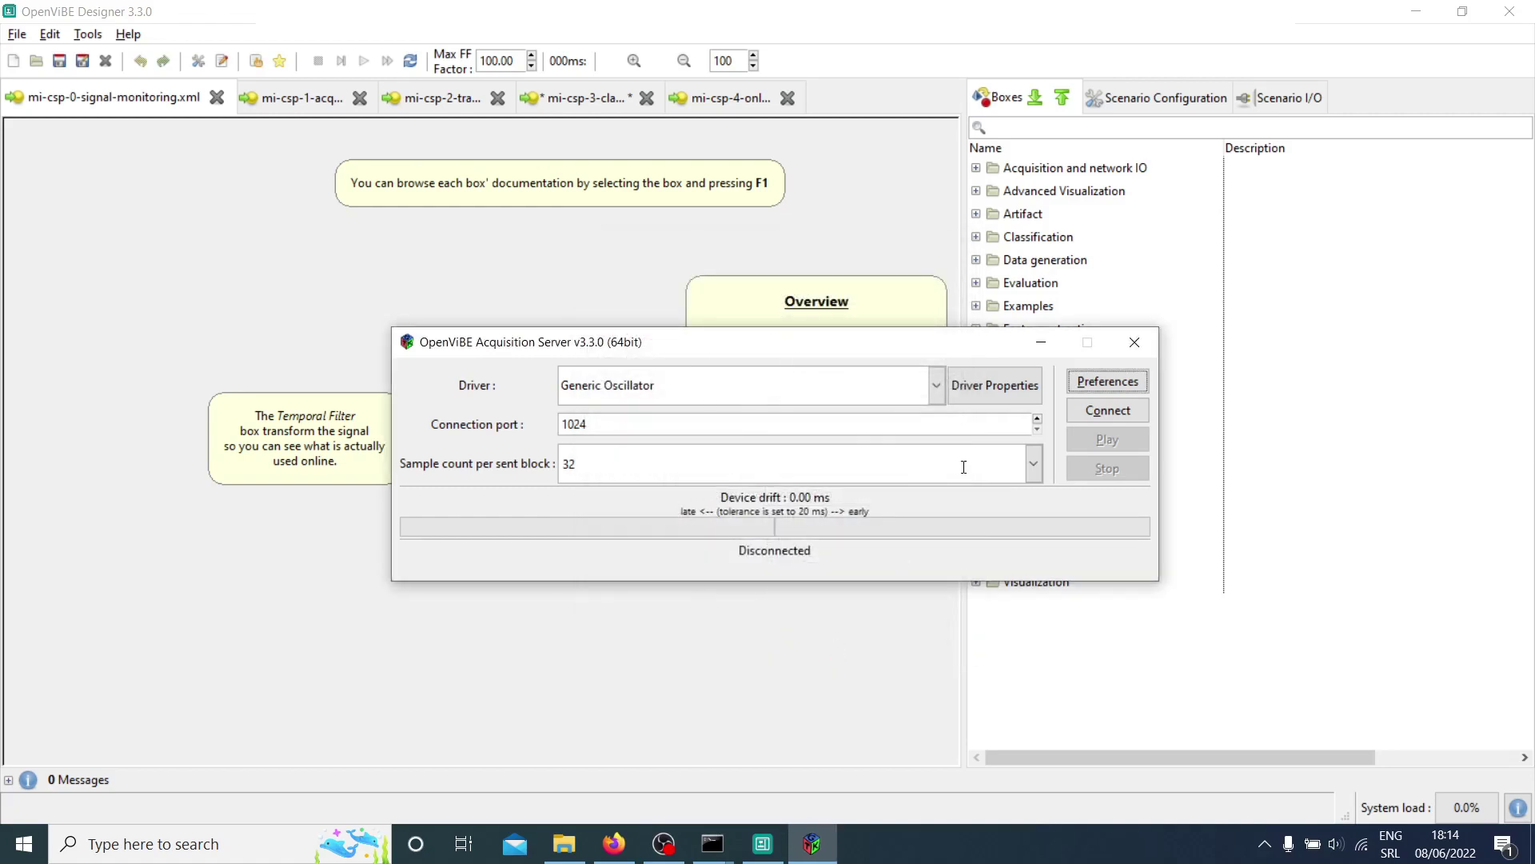
pyautogui.click(1101, 412)
pyautogui.click(1107, 439)
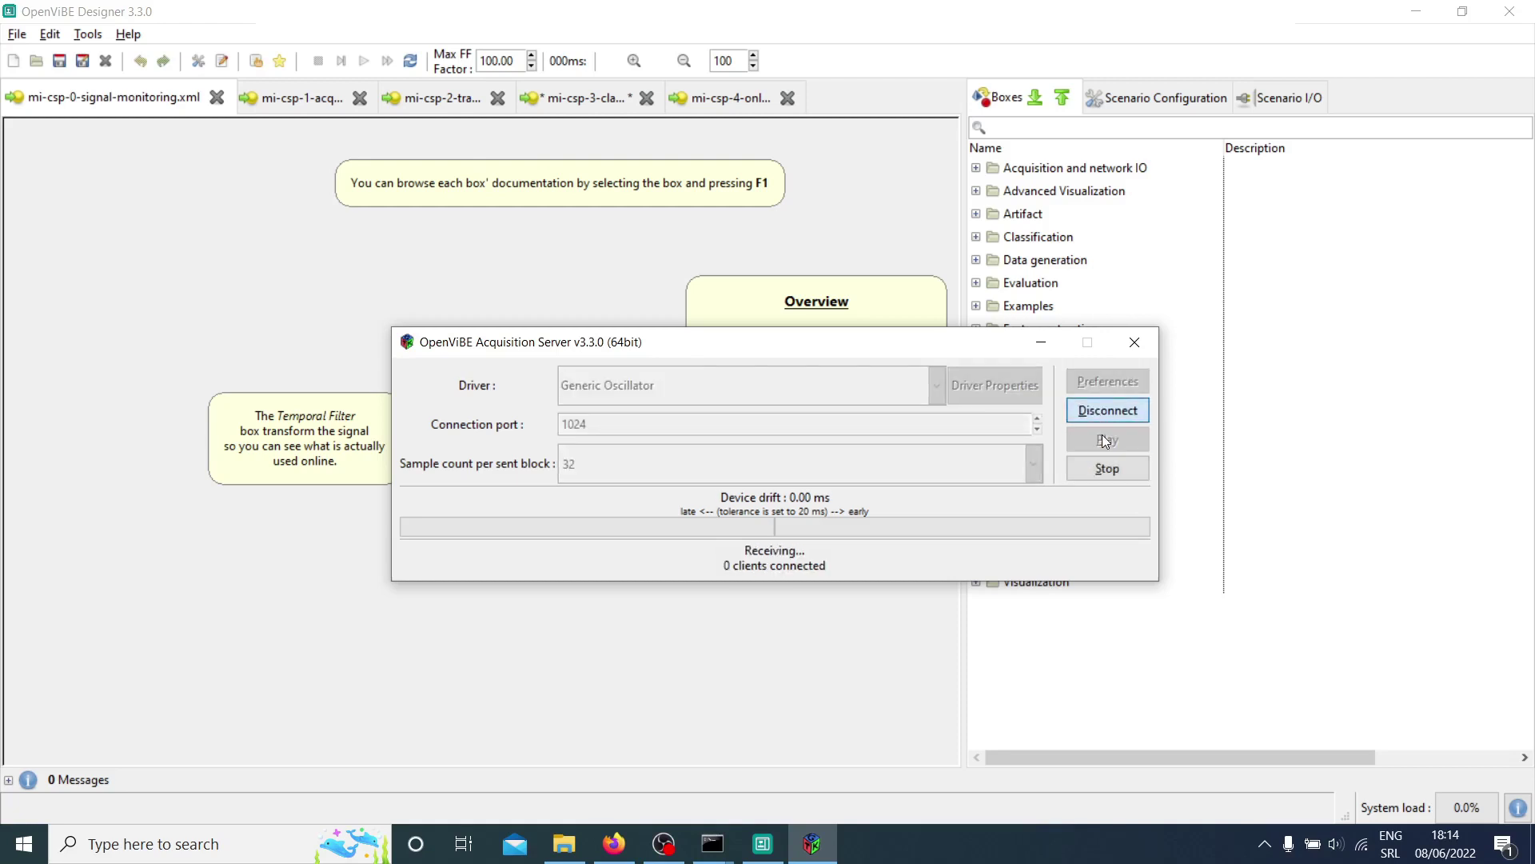
# - Switch to OpenViBE Designer and move the Acquisition client box up, clear of the Temporal Filter box
pyautogui.click(372, 19)
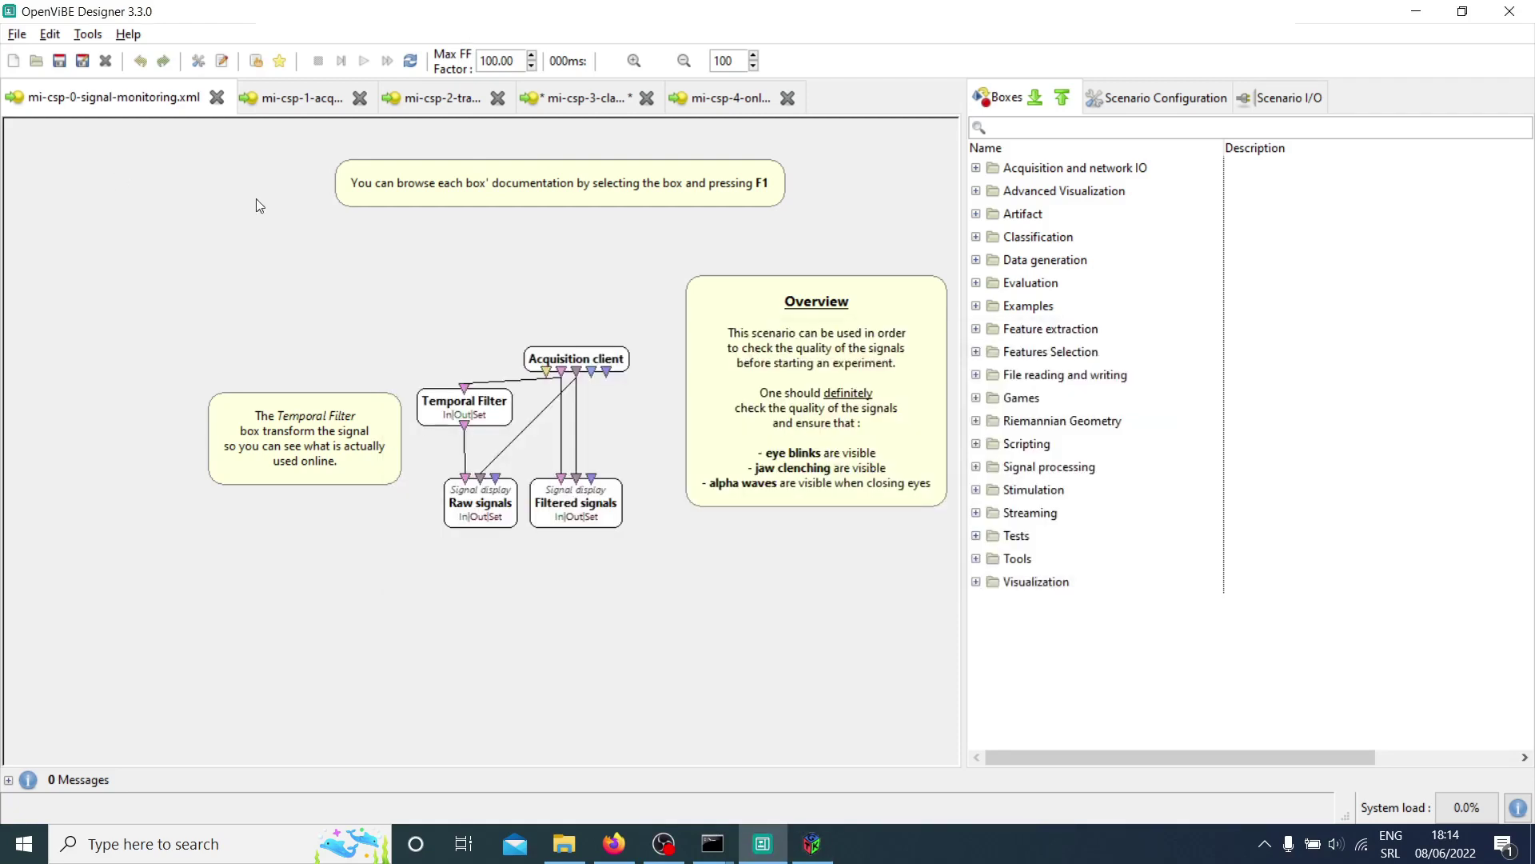
pyautogui.moveTo(579, 355); pyautogui.dragTo(563, 260)
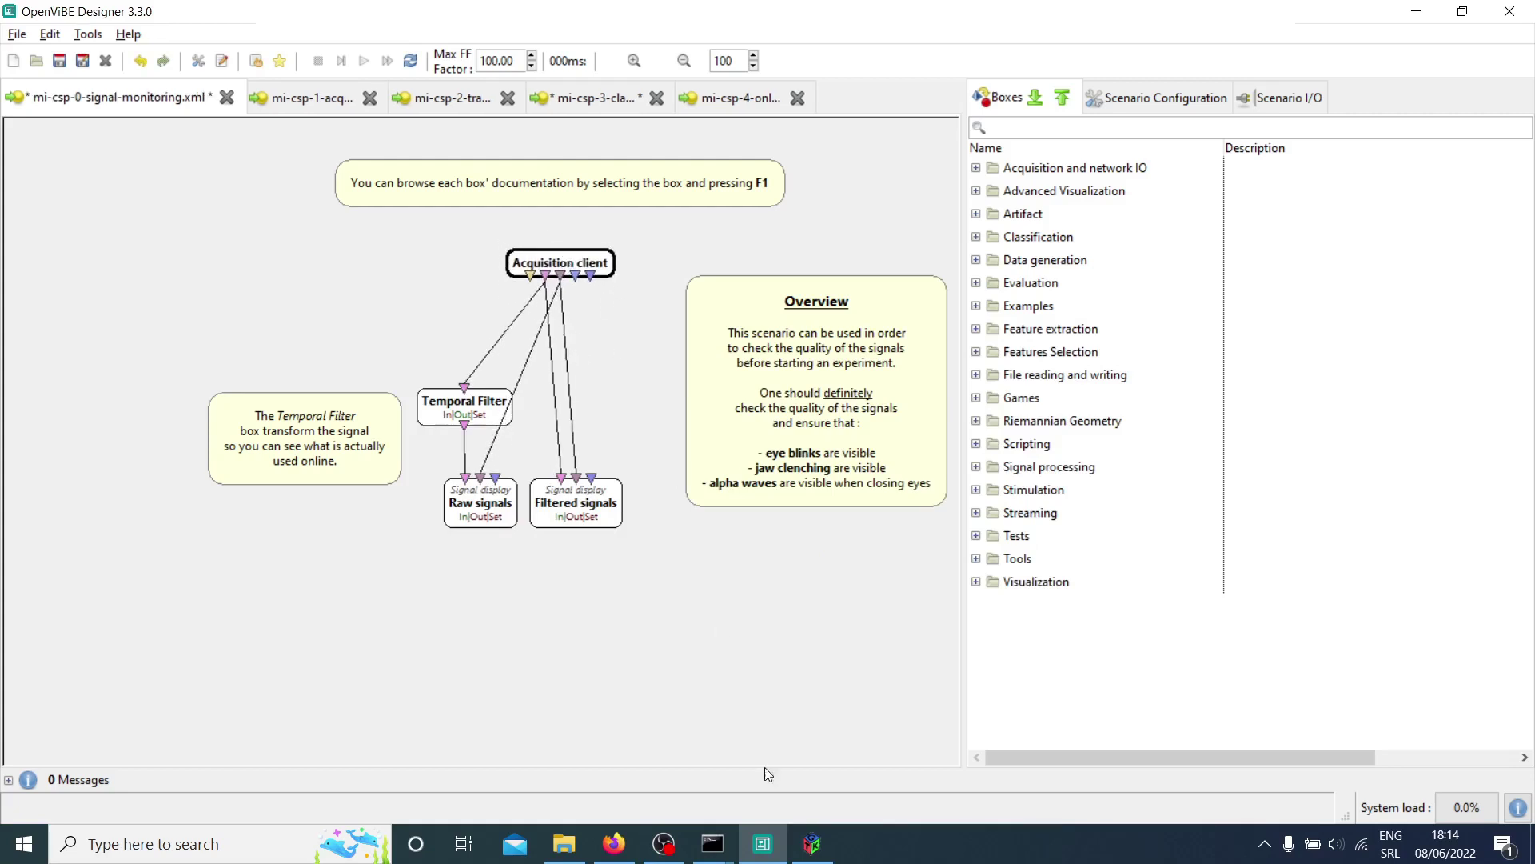
# - Compare the Acquisition Server's connection port with the hostname and port settings of the Acquisition client box
pyautogui.click(806, 857)
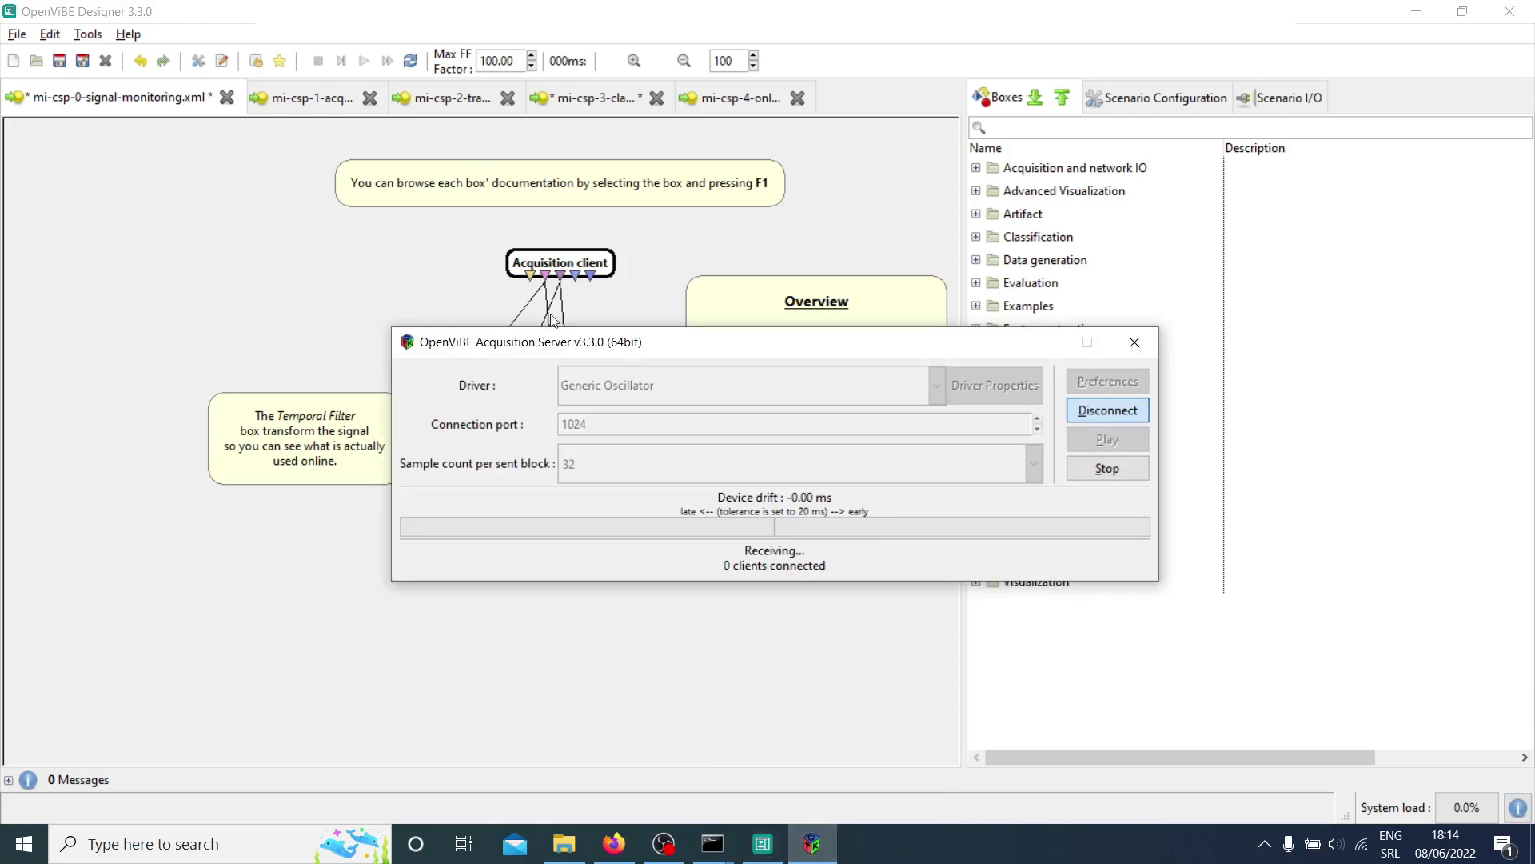
pyautogui.click(449, 280)
pyautogui.click(586, 272)
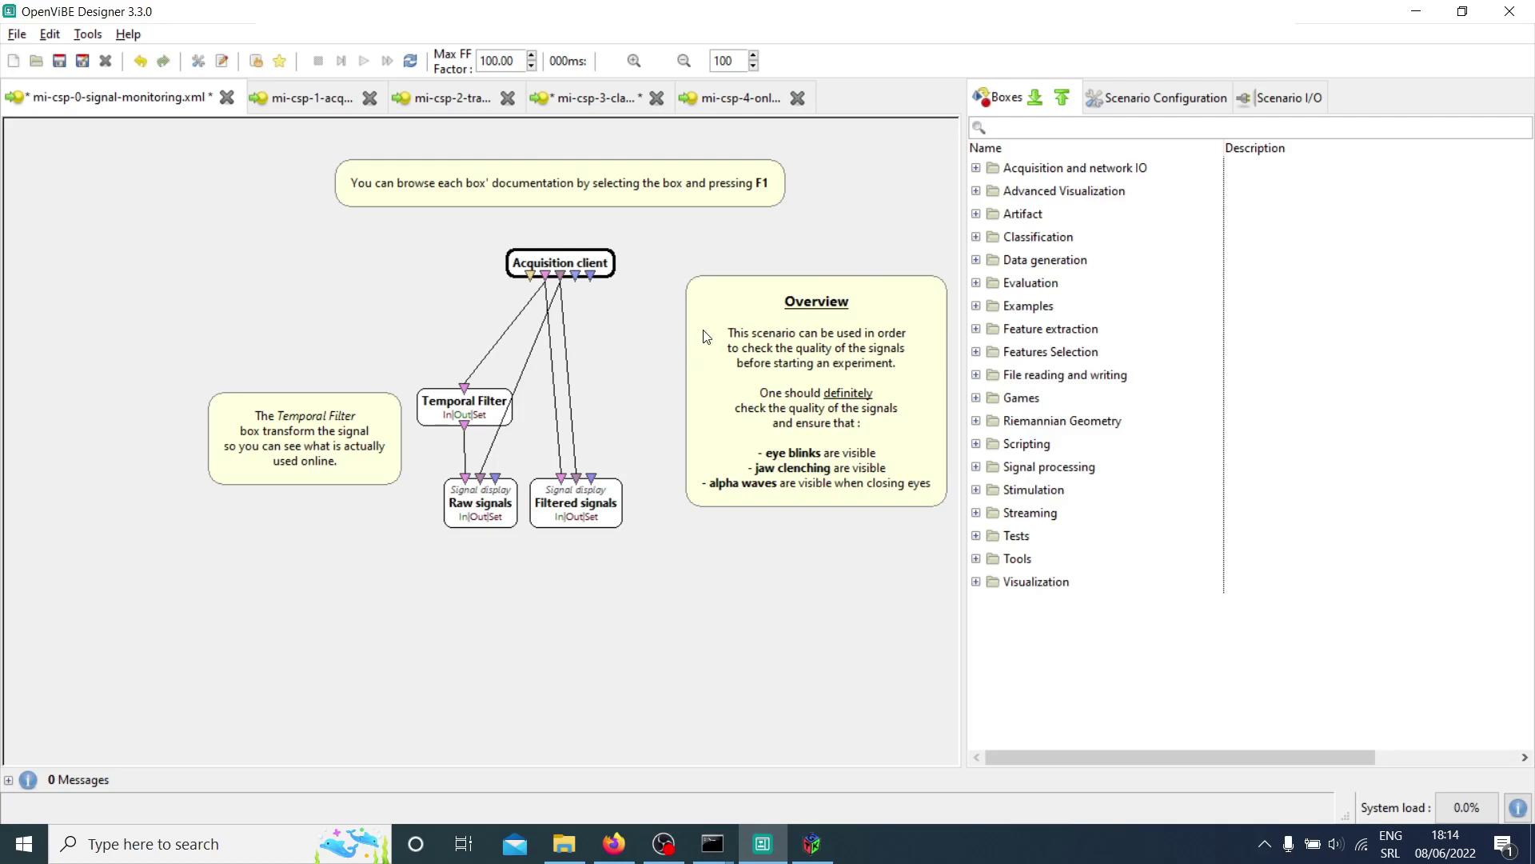
pyautogui.click(812, 844)
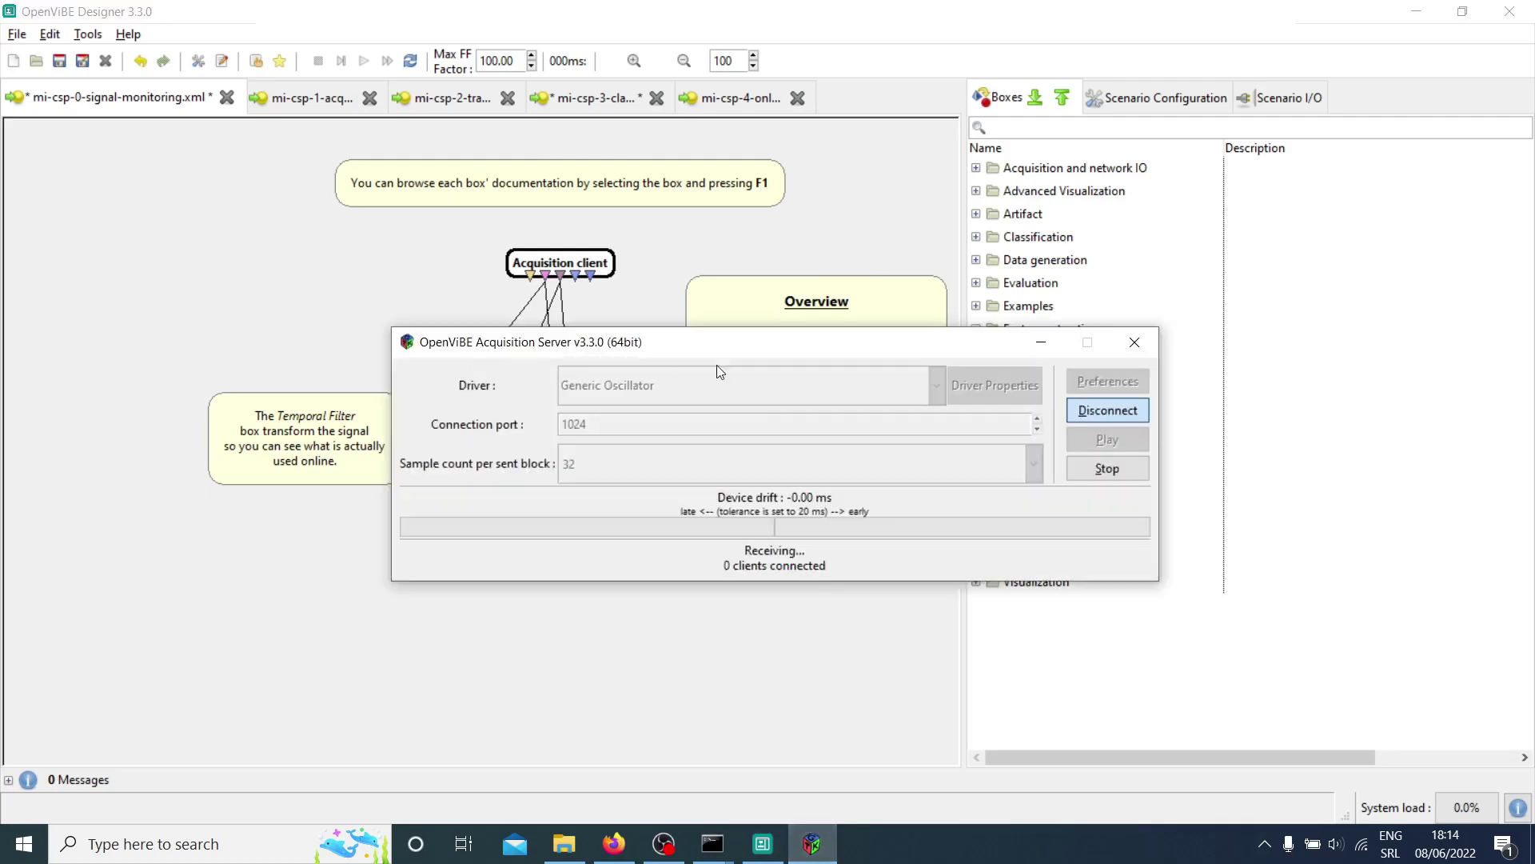
pyautogui.click(226, 315)
pyautogui.doubleClick(553, 266)
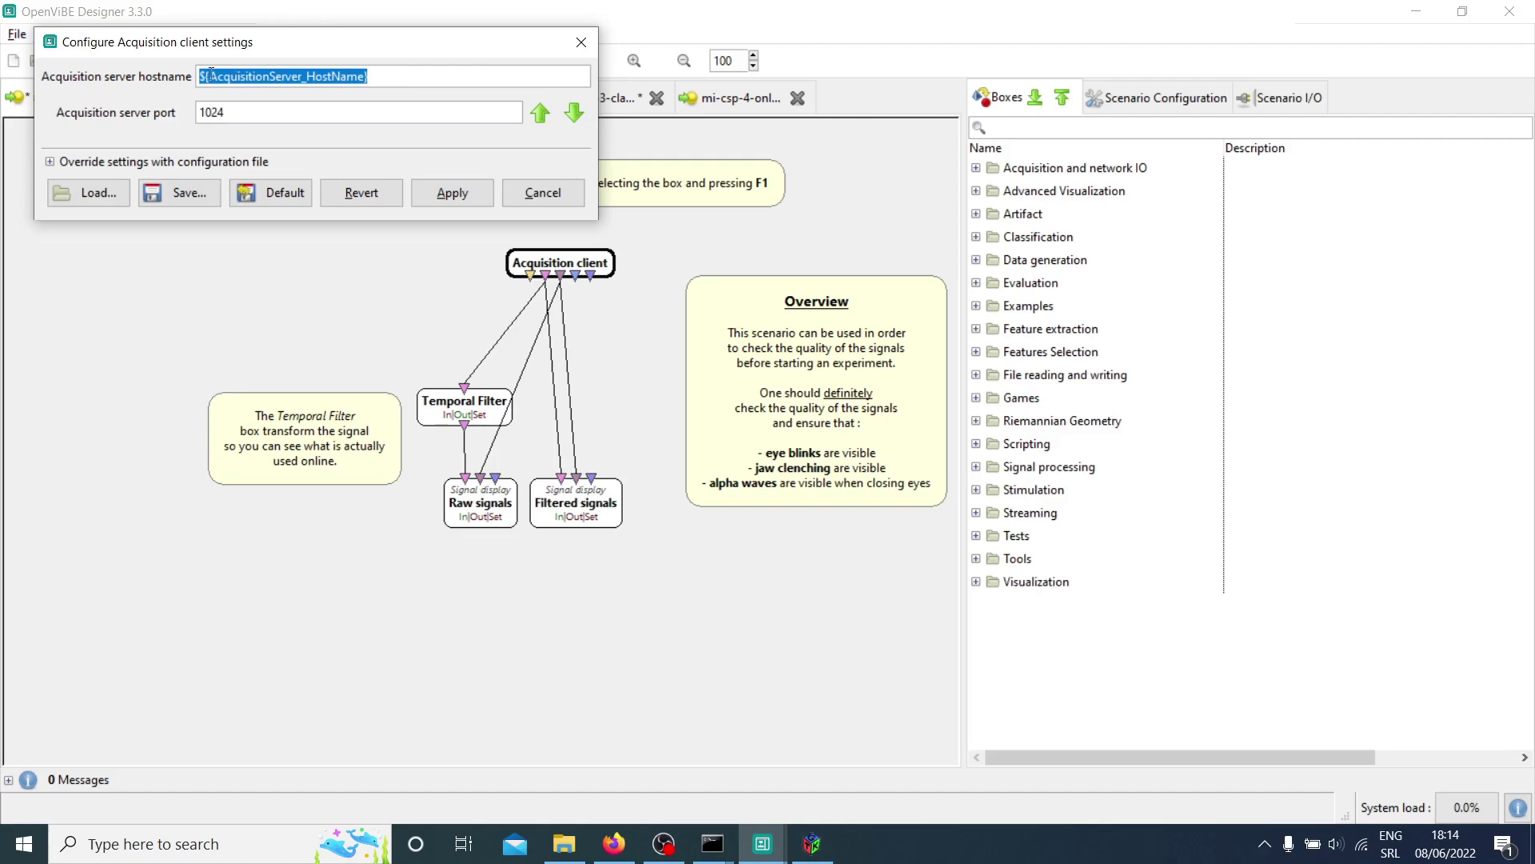
pyautogui.click(552, 206)
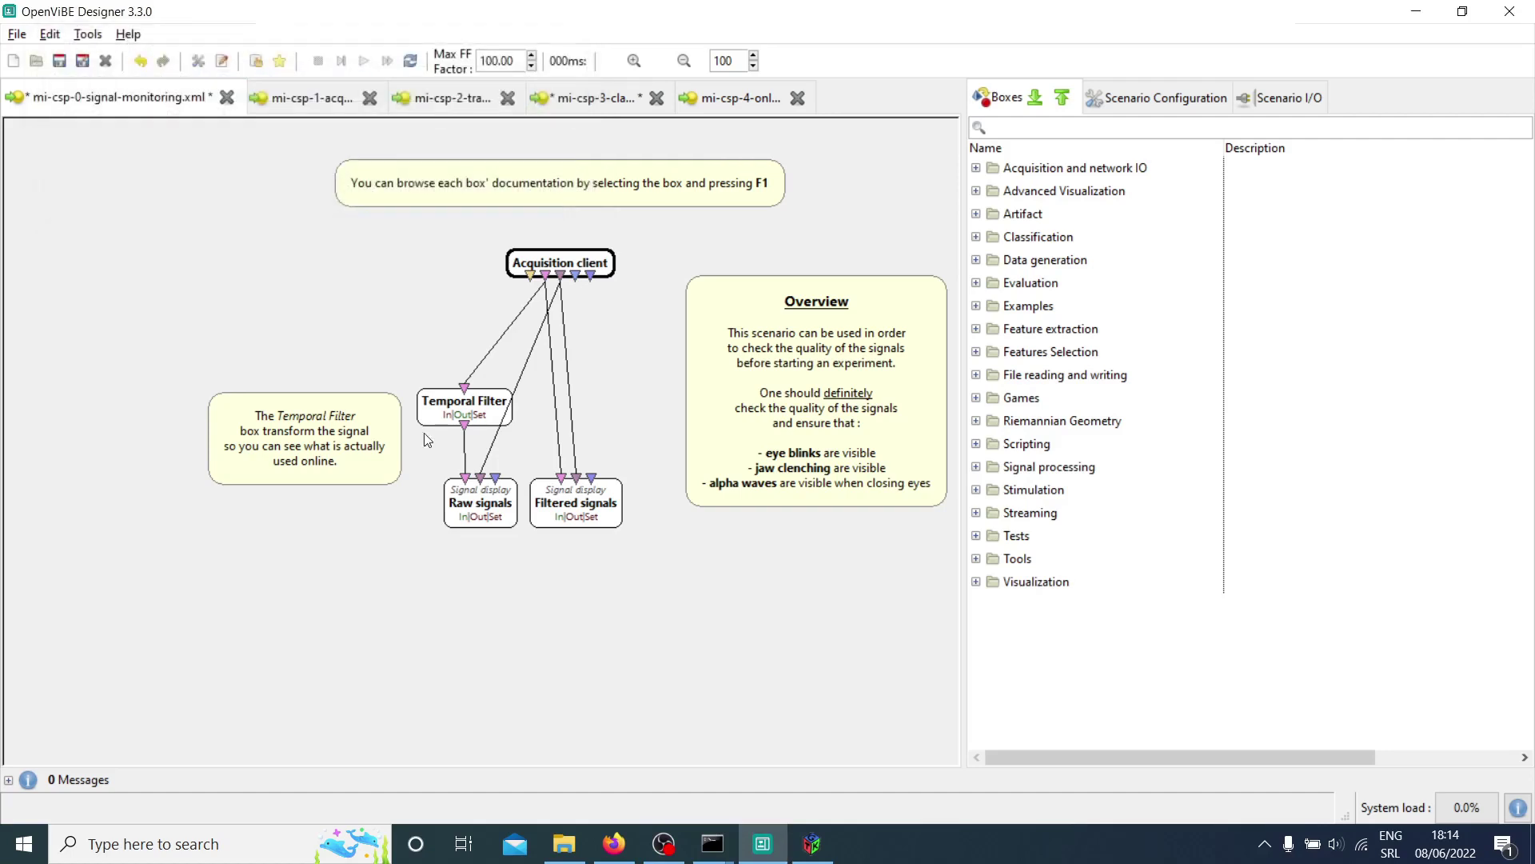
# - Open Windows Settings and look through the Network & Internet status page
pyautogui.click(197, 846)
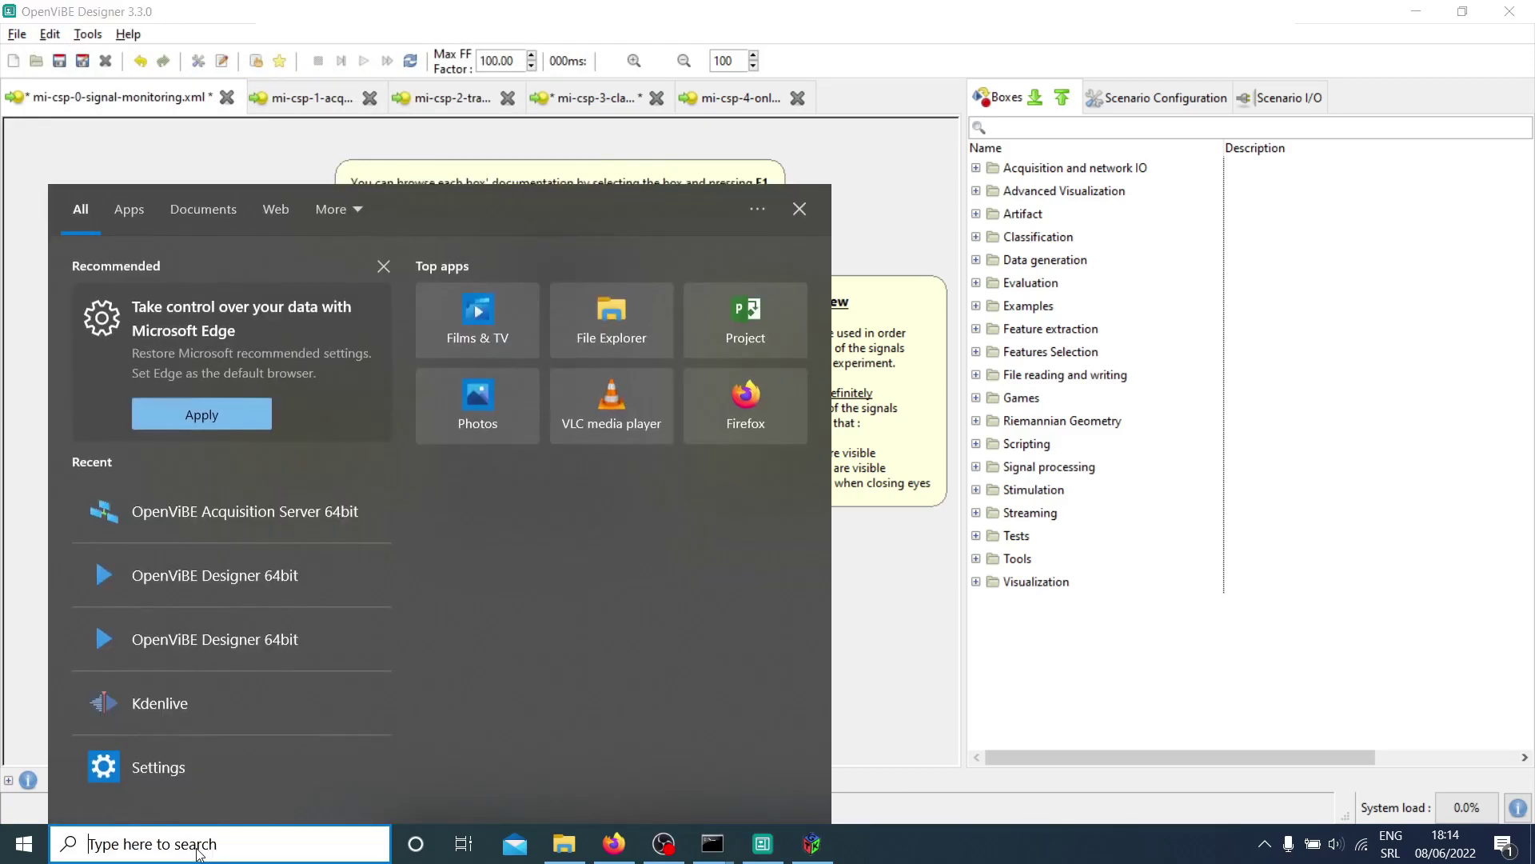
pyautogui.write('s')
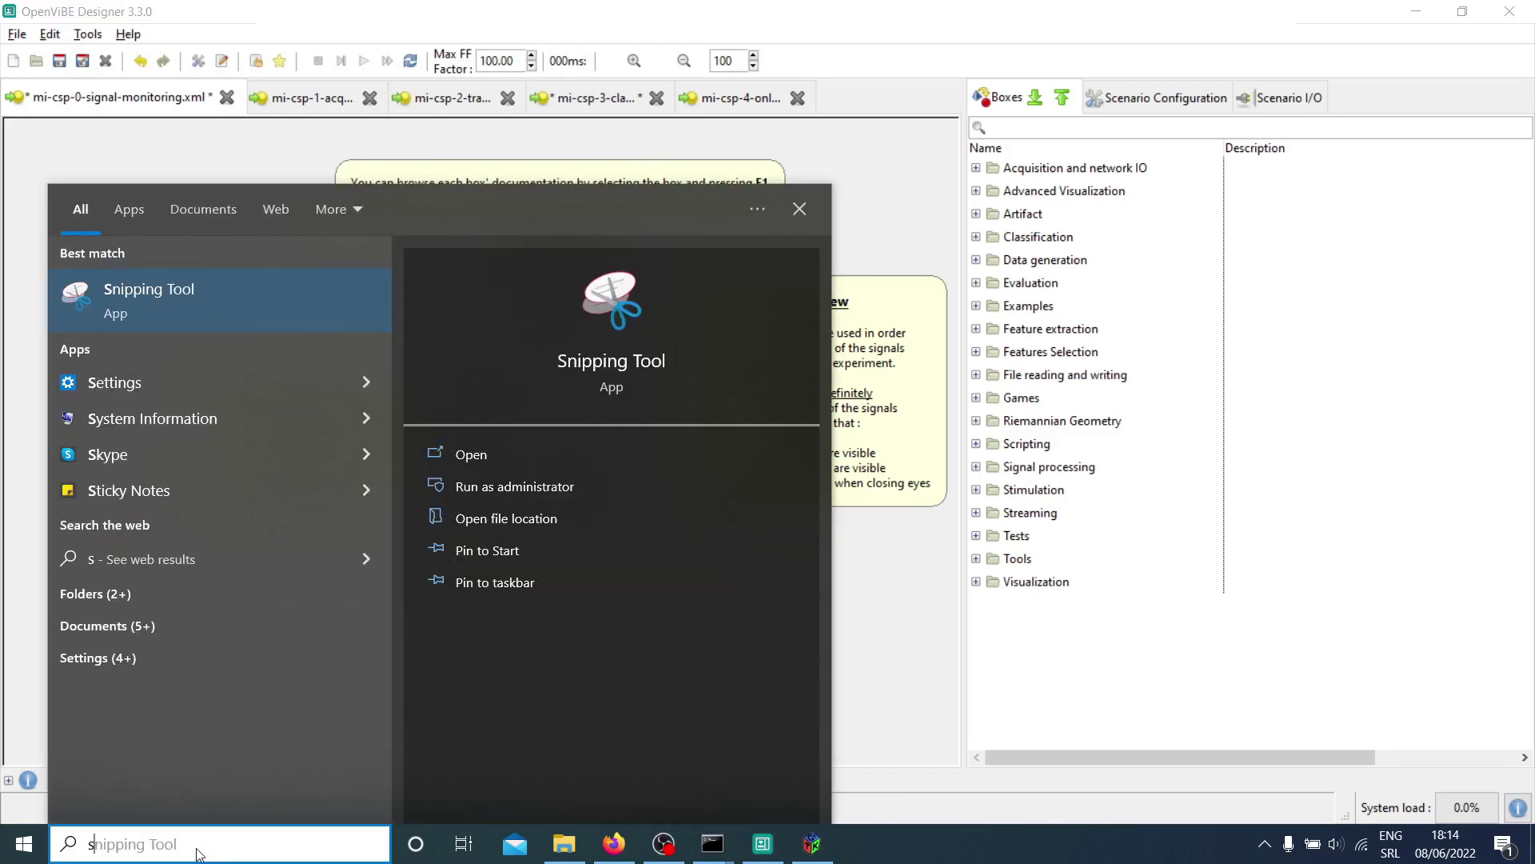
pyautogui.write('et')
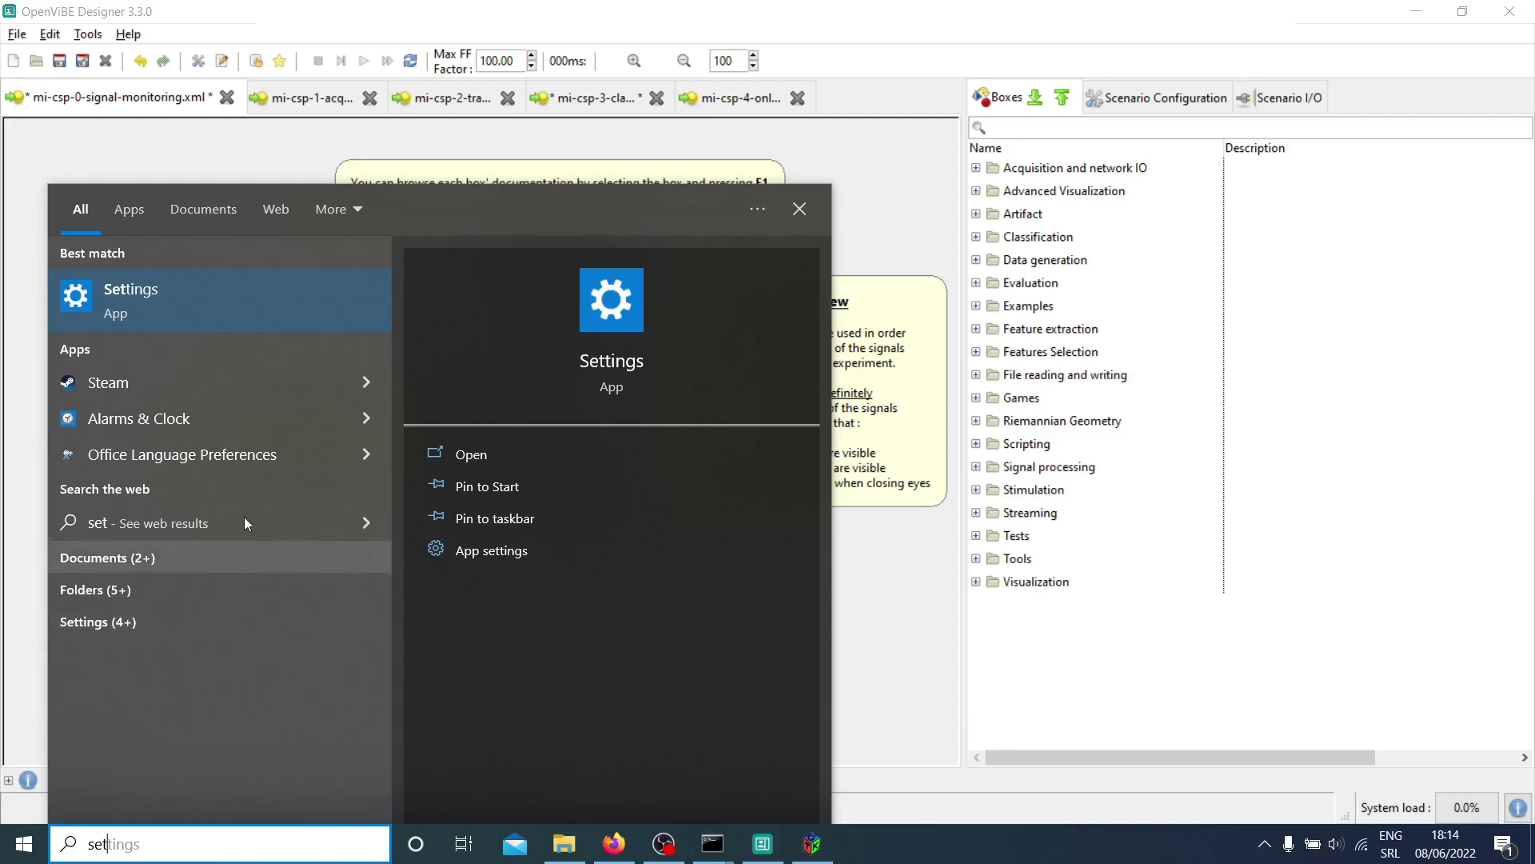
pyautogui.click(210, 284)
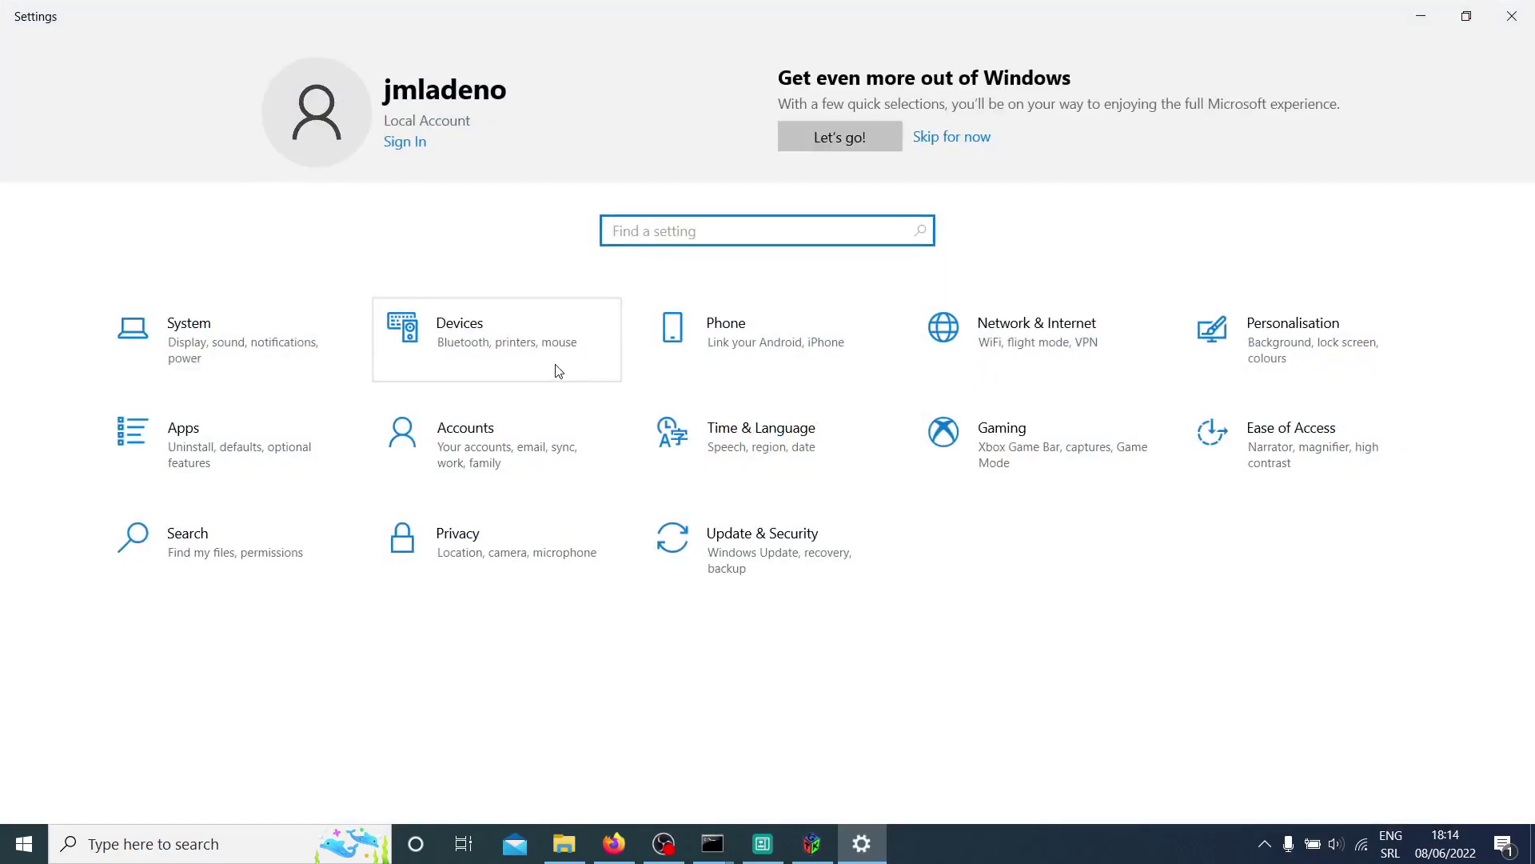
pyautogui.click(996, 357)
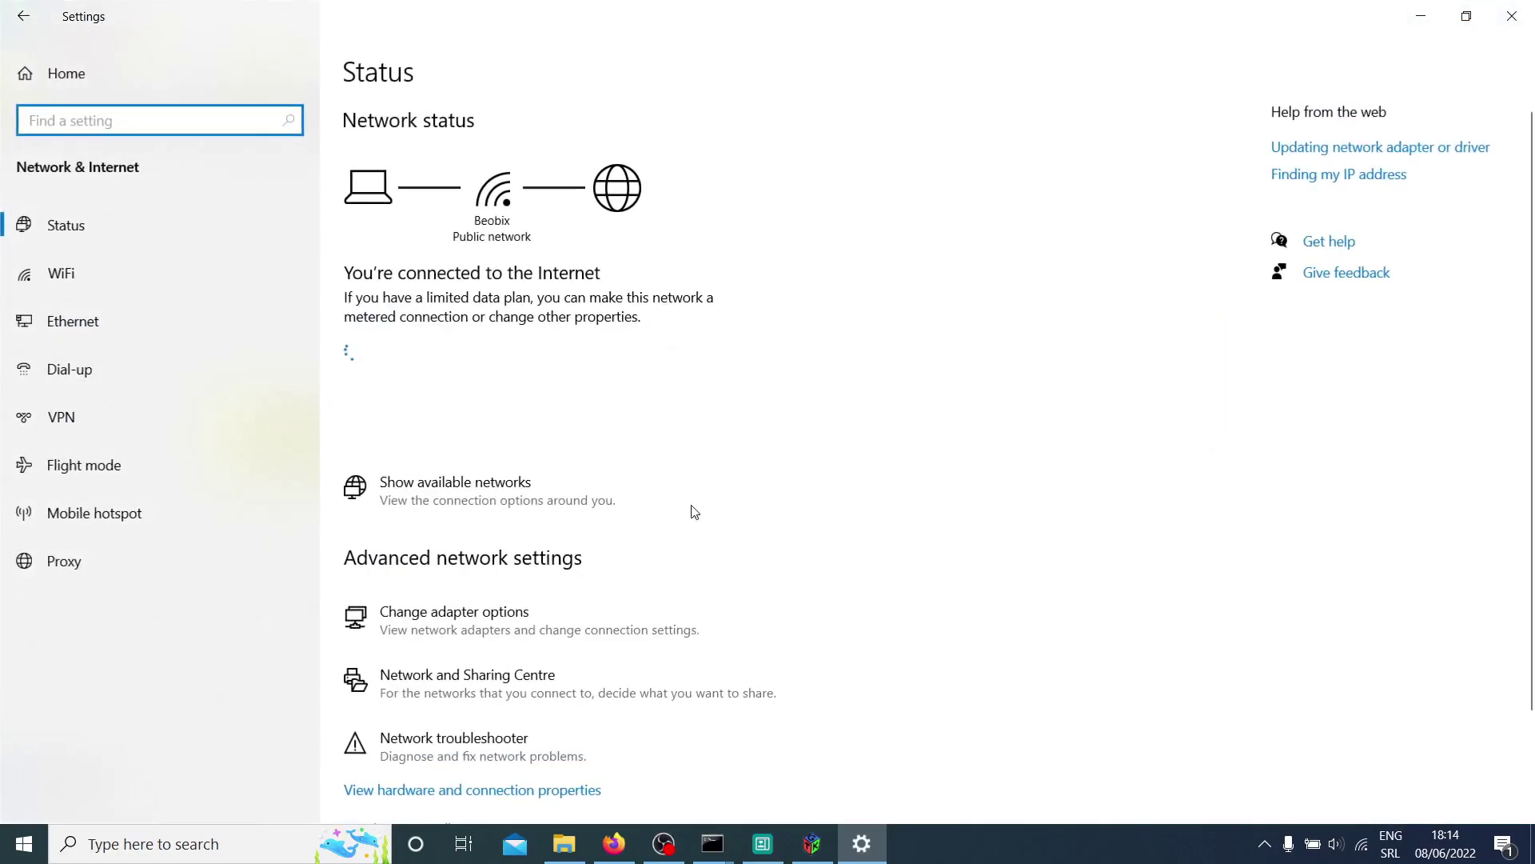
pyautogui.scroll(-2, 496, 605)
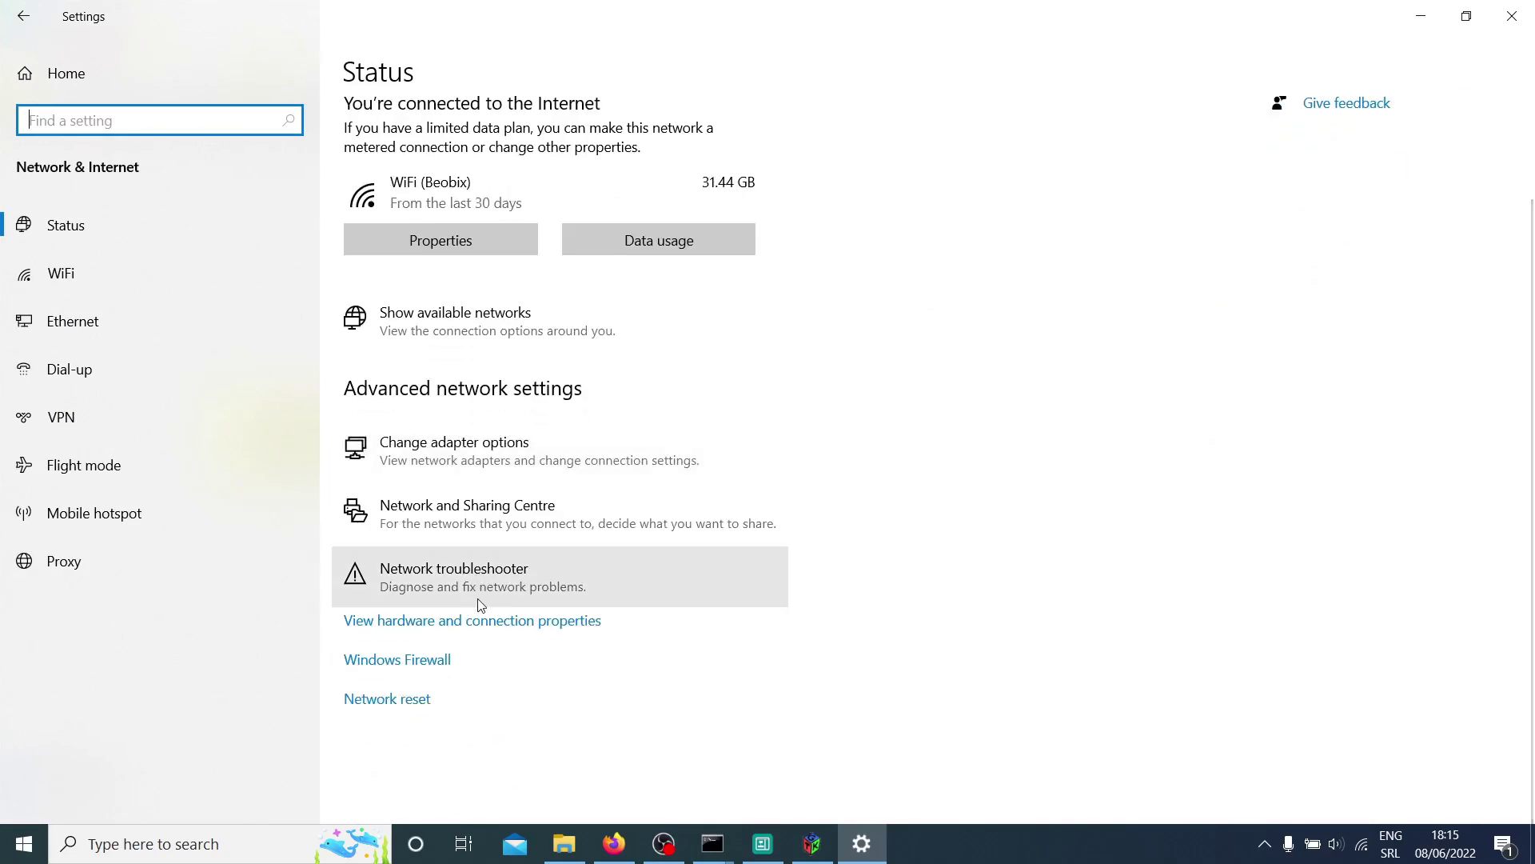
pyautogui.scroll(2, 480, 605)
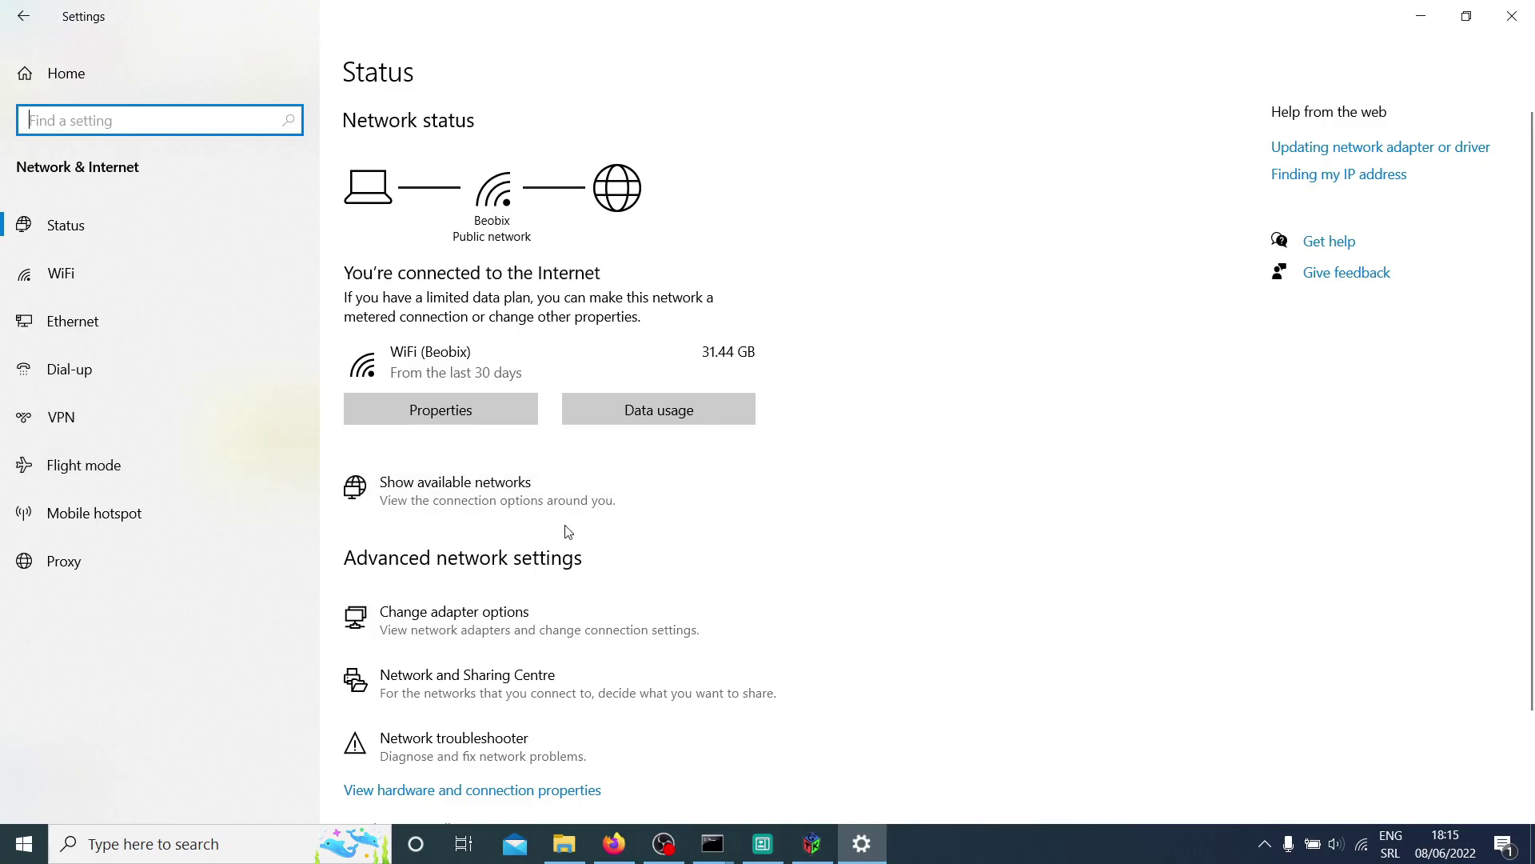
# - Look up the computer's IPv4 address in the Wi-Fi connection's properties, and close Windows Settings
pyautogui.click(507, 415)
pyautogui.scroll(-10, 652, 564)
pyautogui.scroll(1, 328, 514)
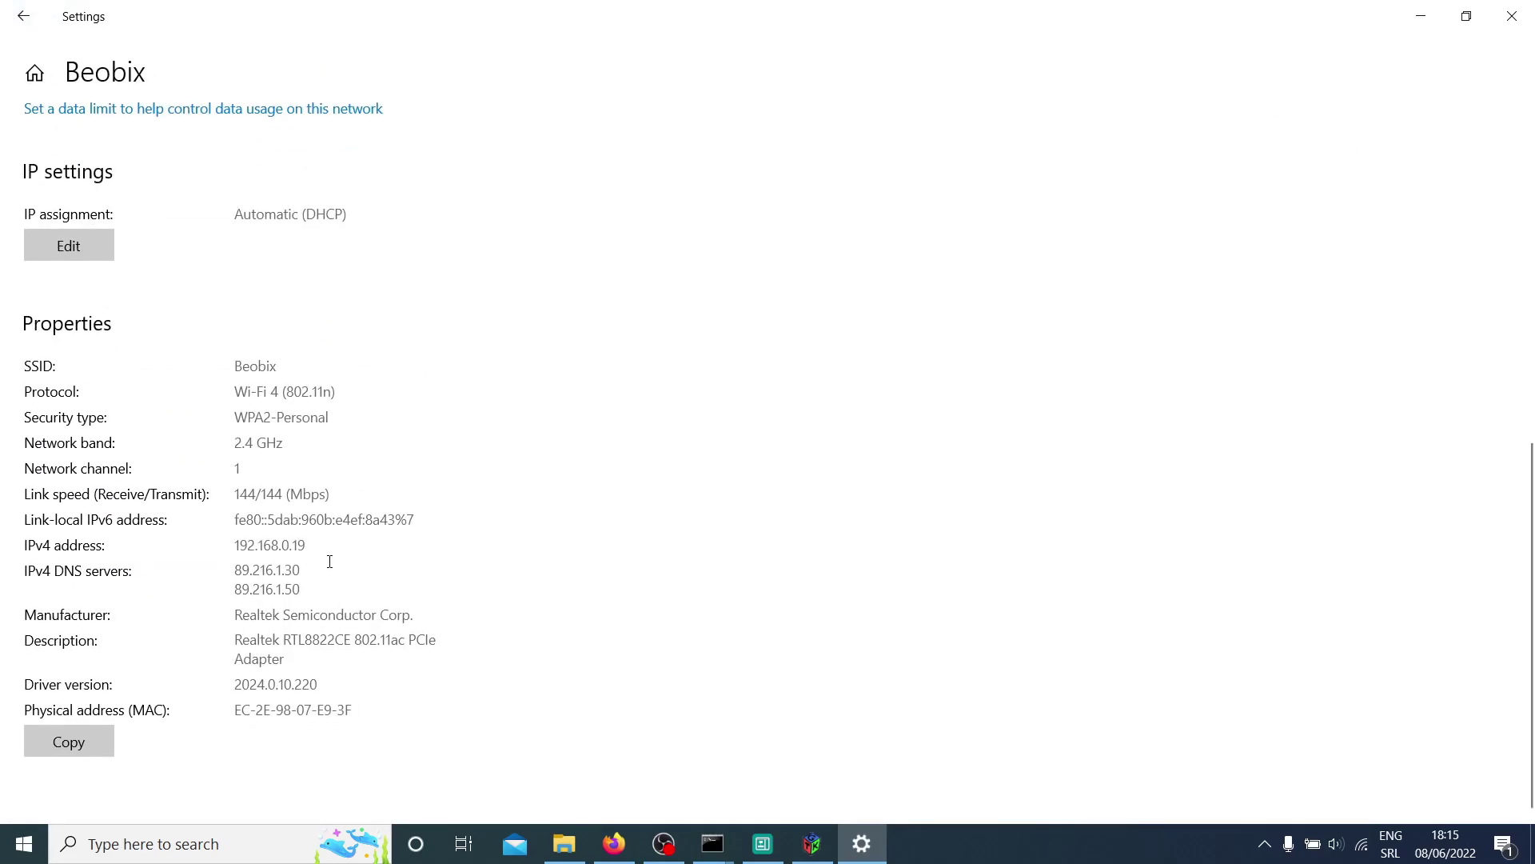
pyautogui.moveTo(325, 550); pyautogui.dragTo(44, 552)
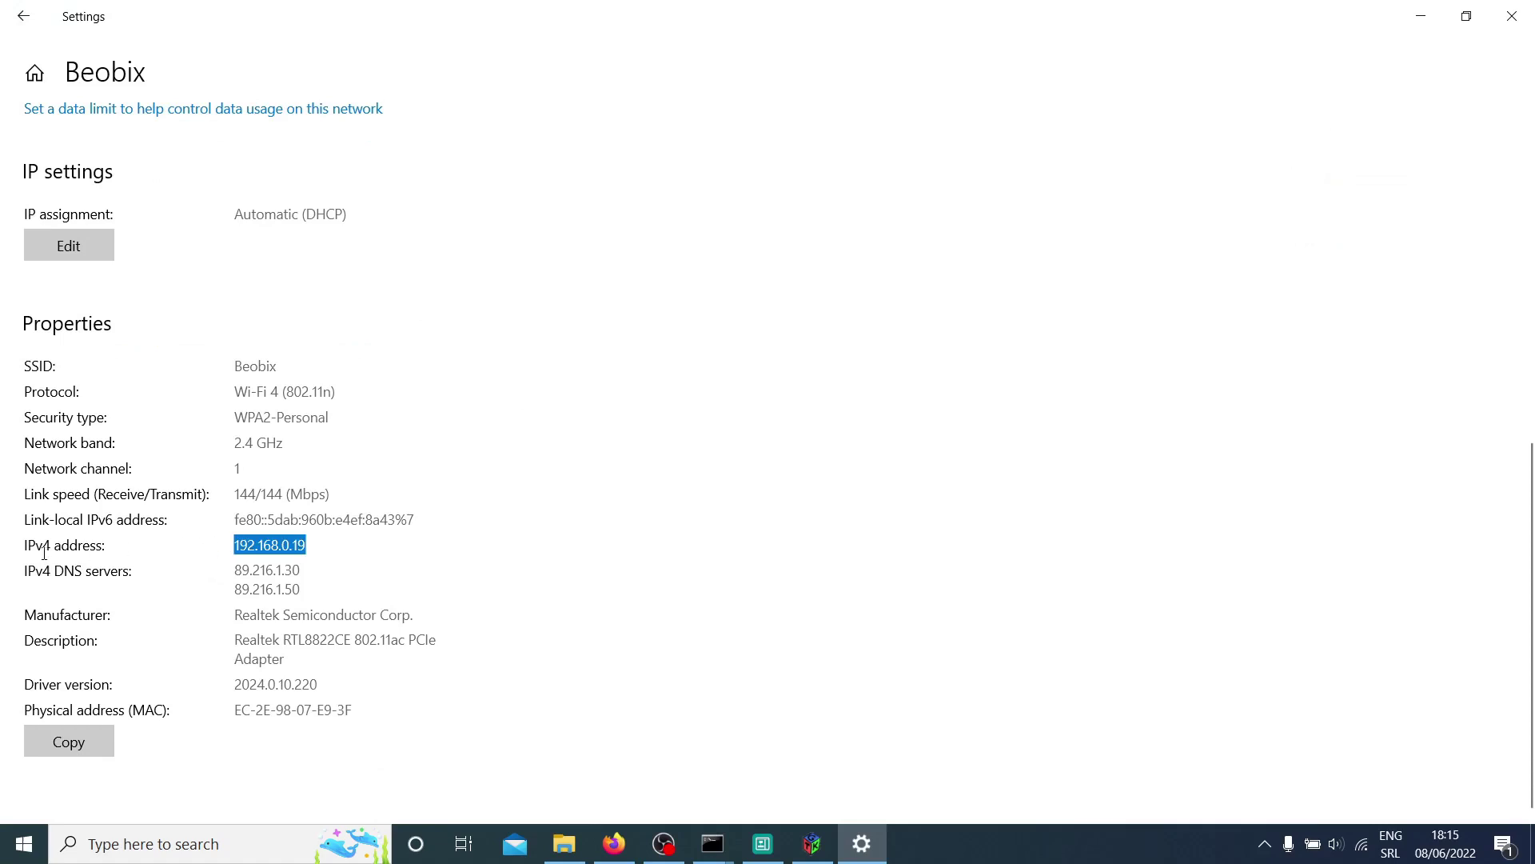
pyautogui.click(209, 598)
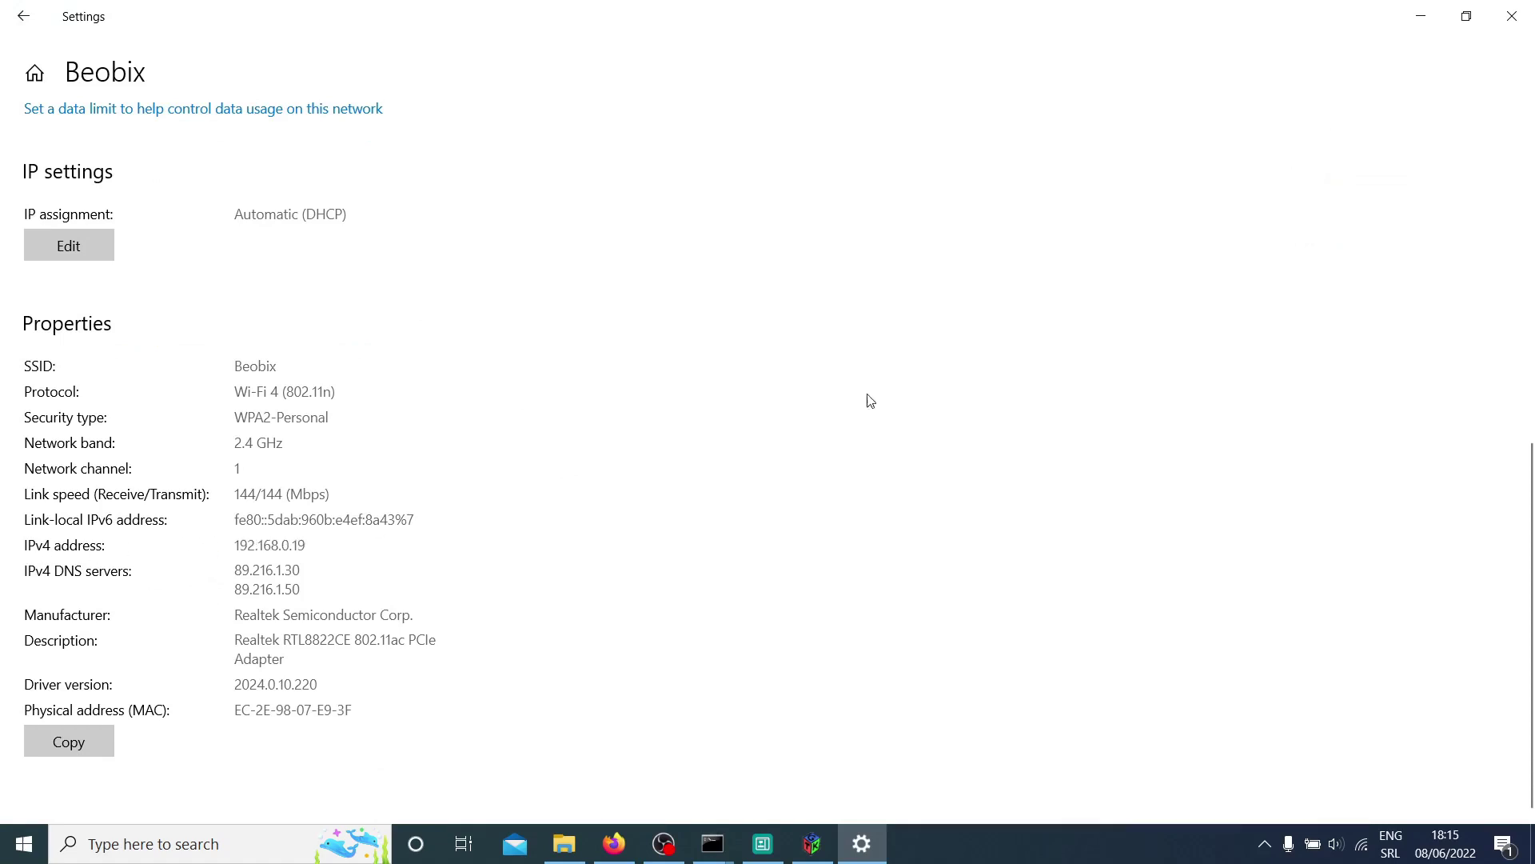
pyautogui.click(1509, 24)
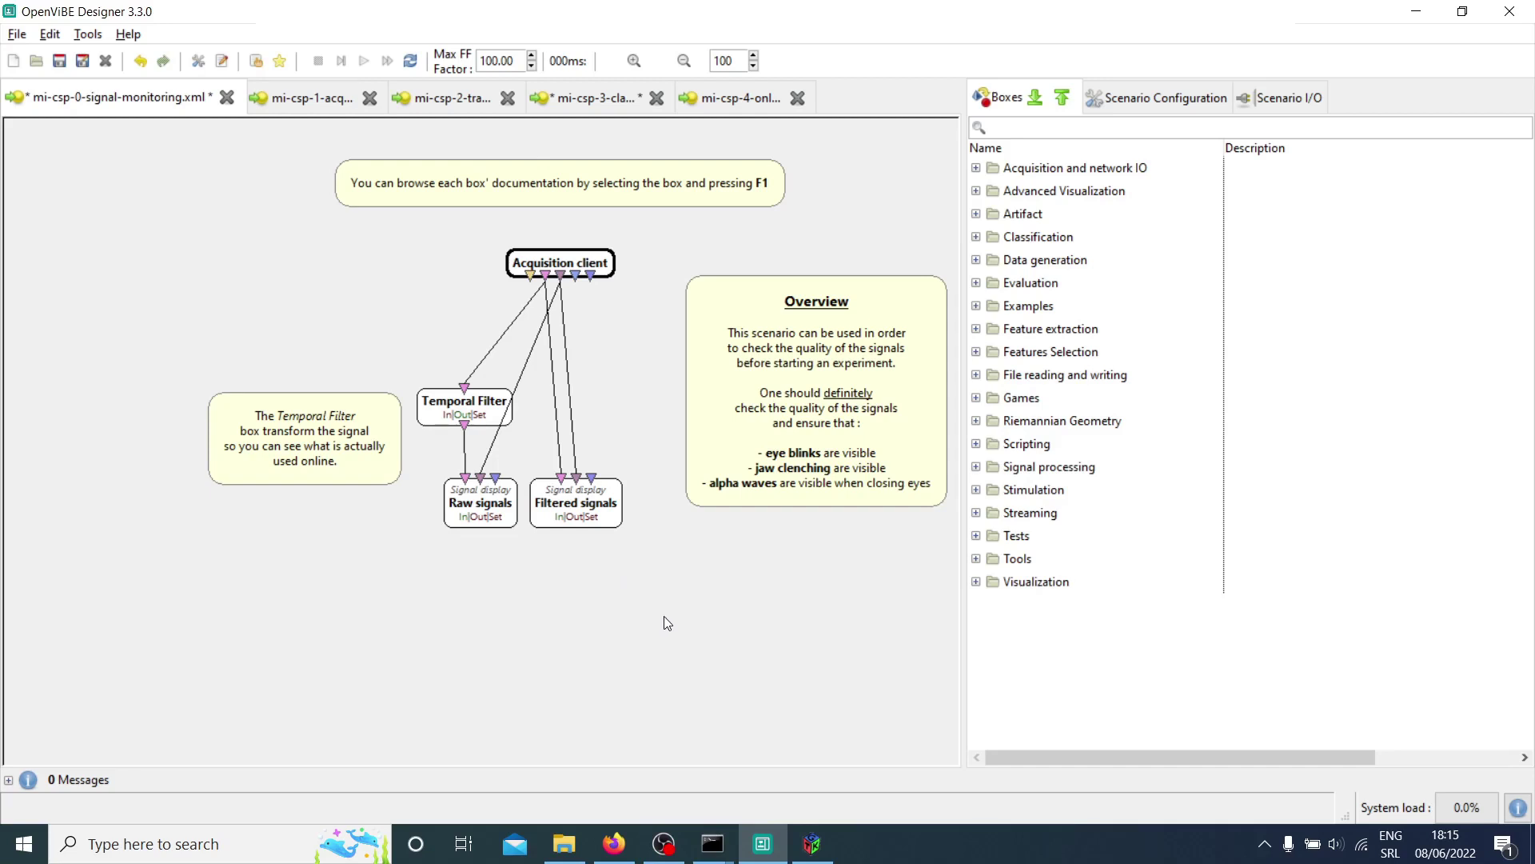
# - Review the Acquisition client box's server hostname and port settings in the signal-monitoring scenario, and close them without changes
pyautogui.doubleClick(600, 268)
pyautogui.click(587, 215)
pyautogui.doubleClick(589, 261)
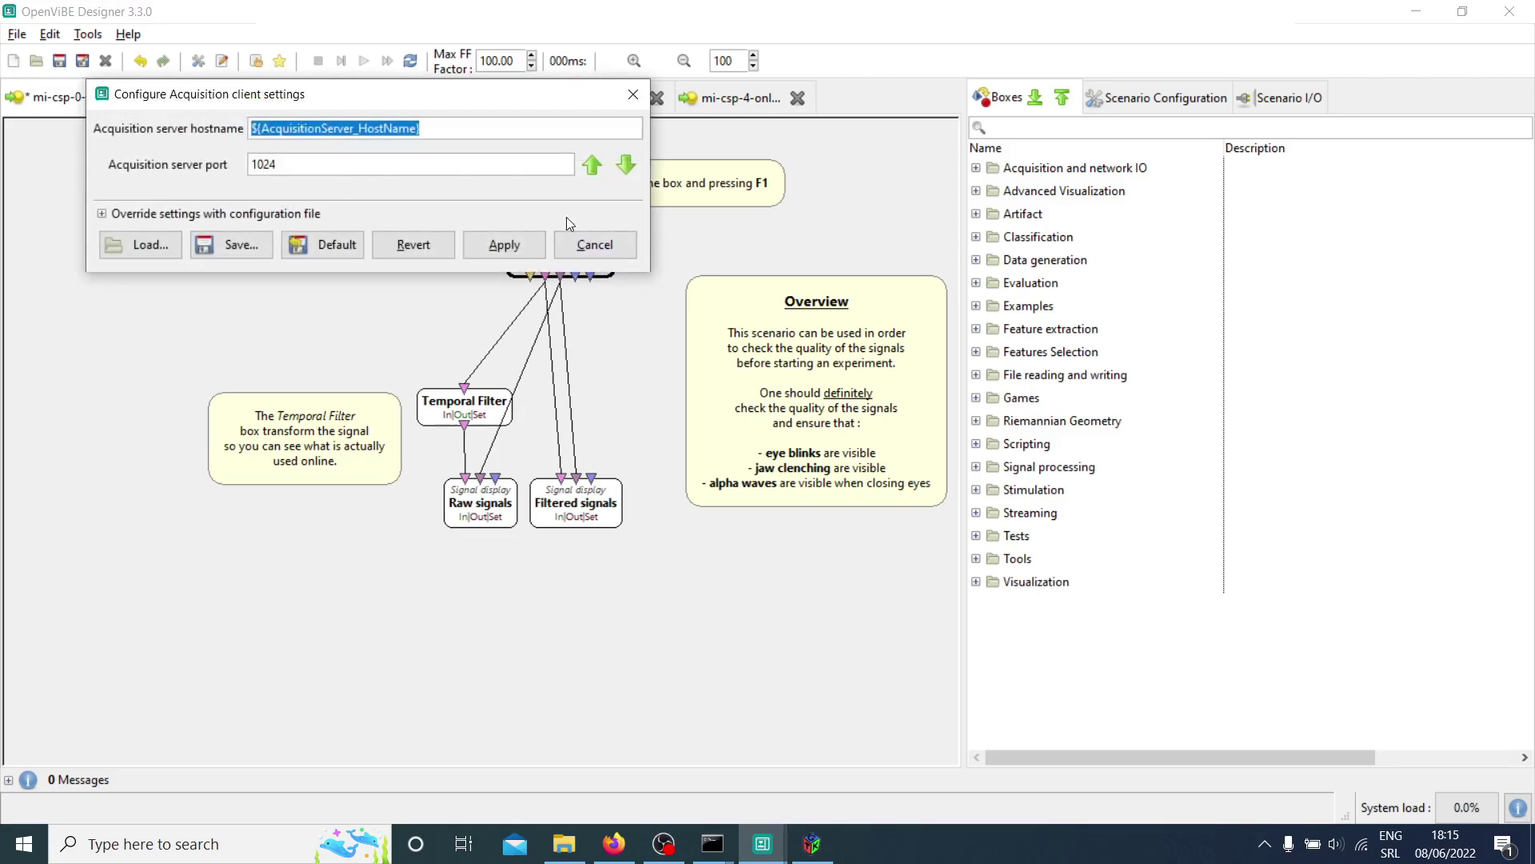
pyautogui.click(590, 241)
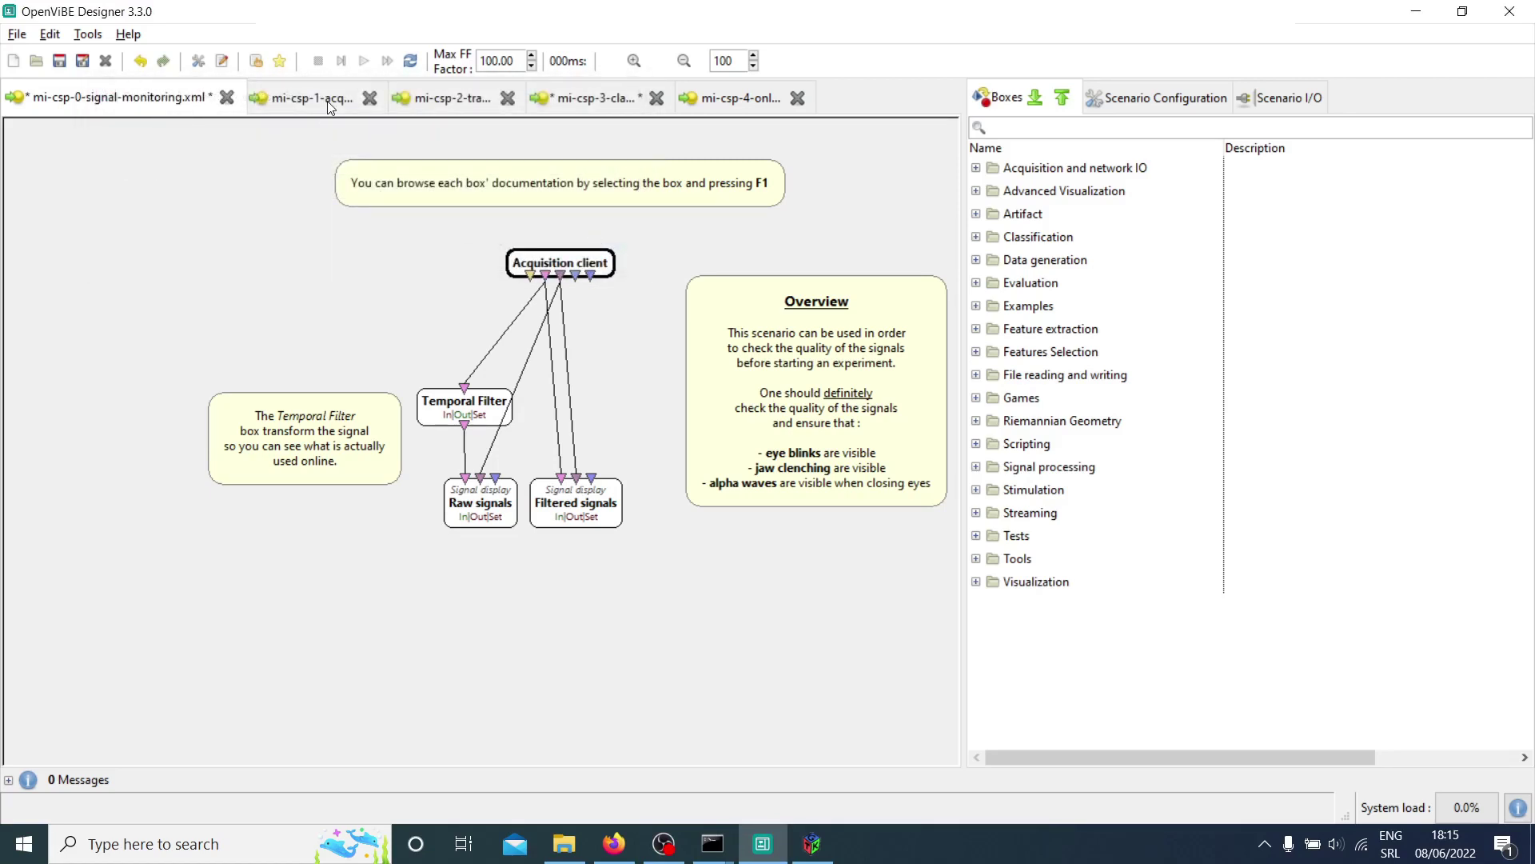
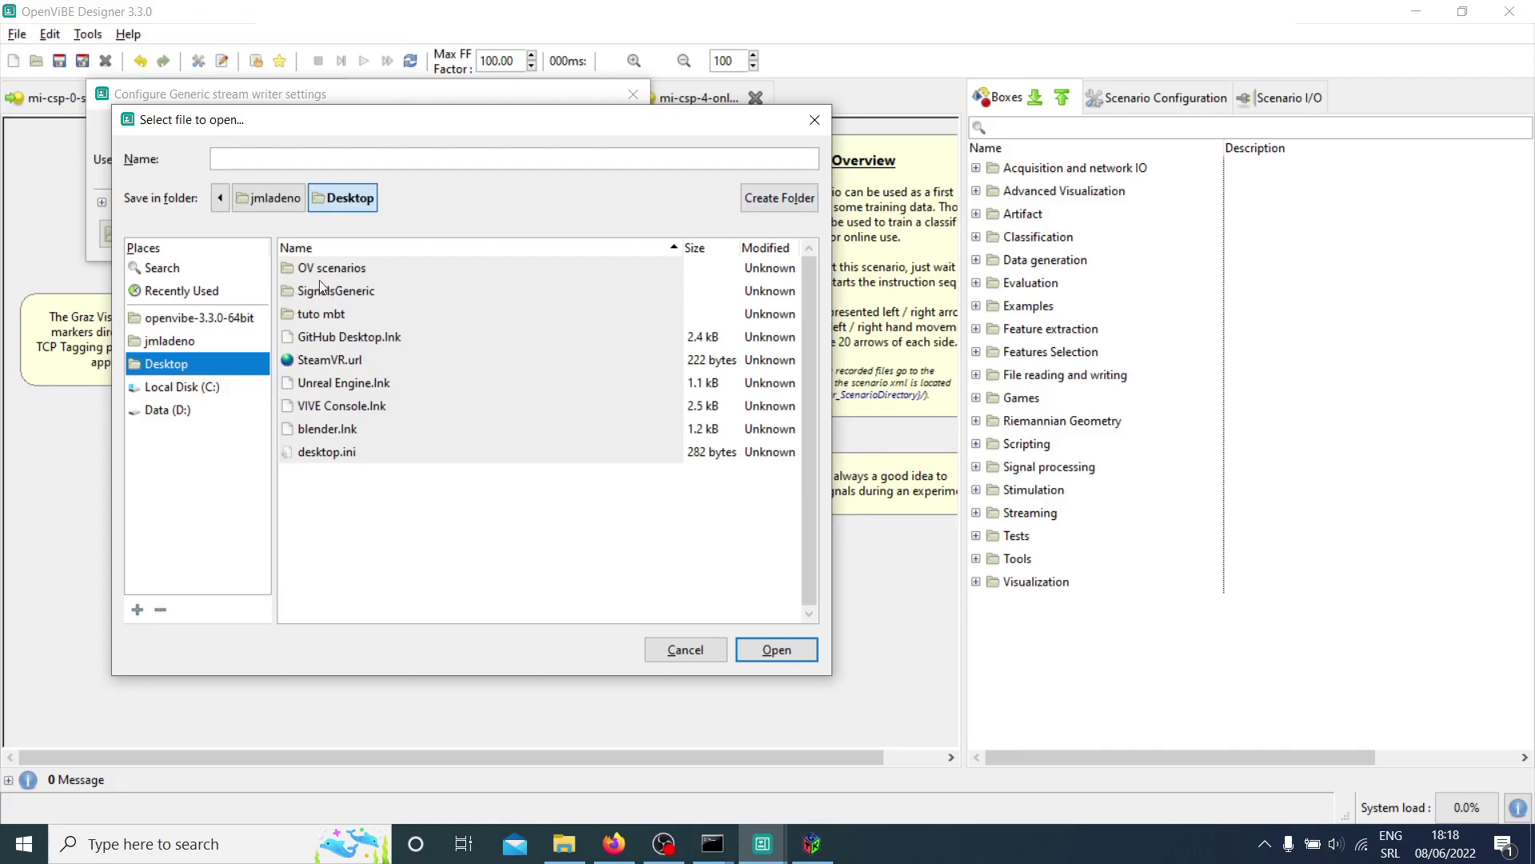
pyautogui.click(328, 295)
pyautogui.doubleClick(328, 295)
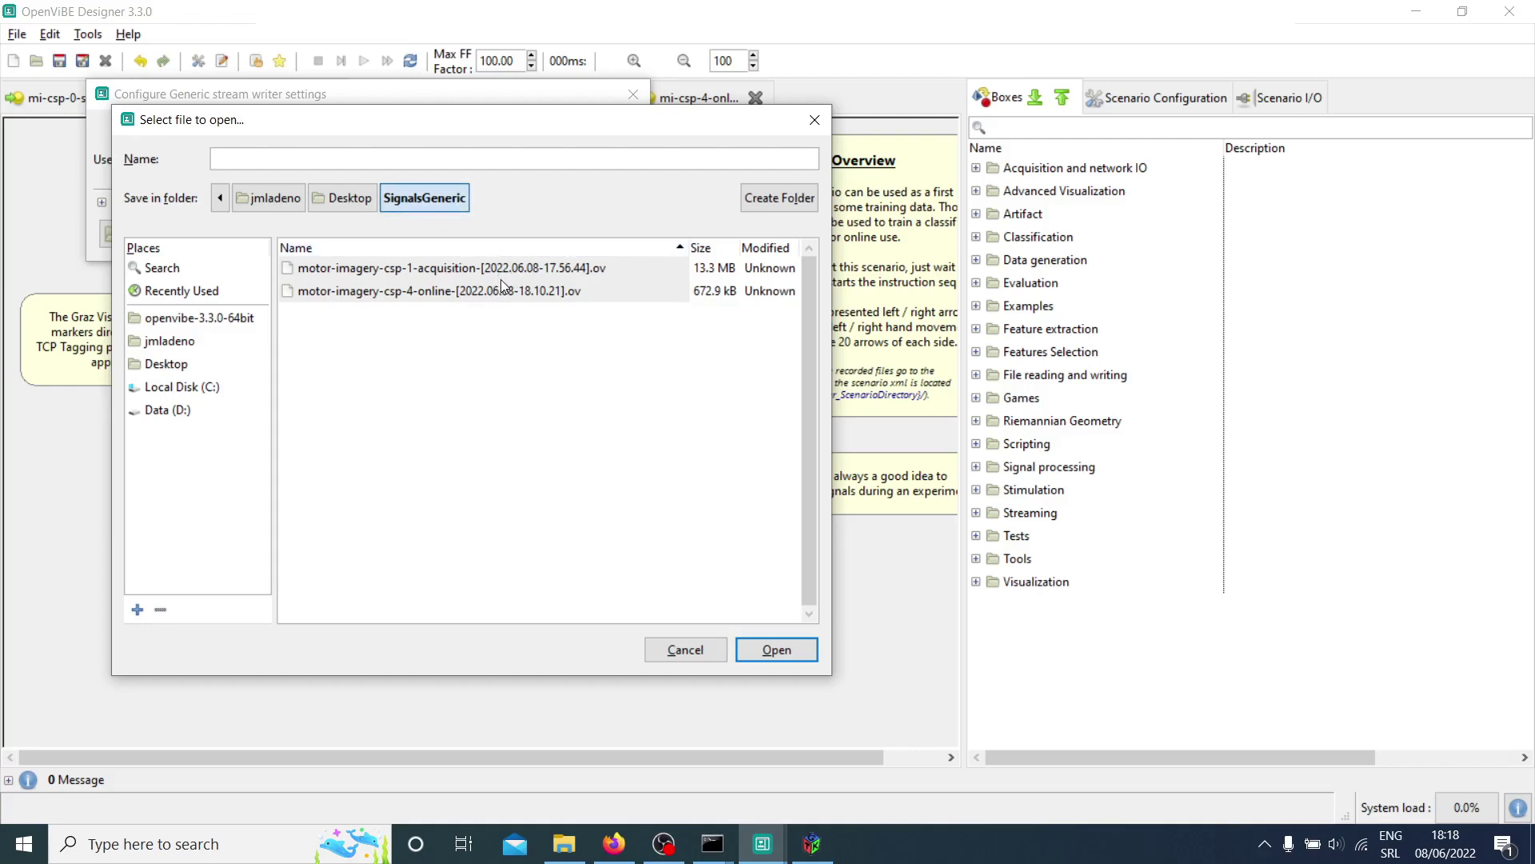
pyautogui.click(776, 651)
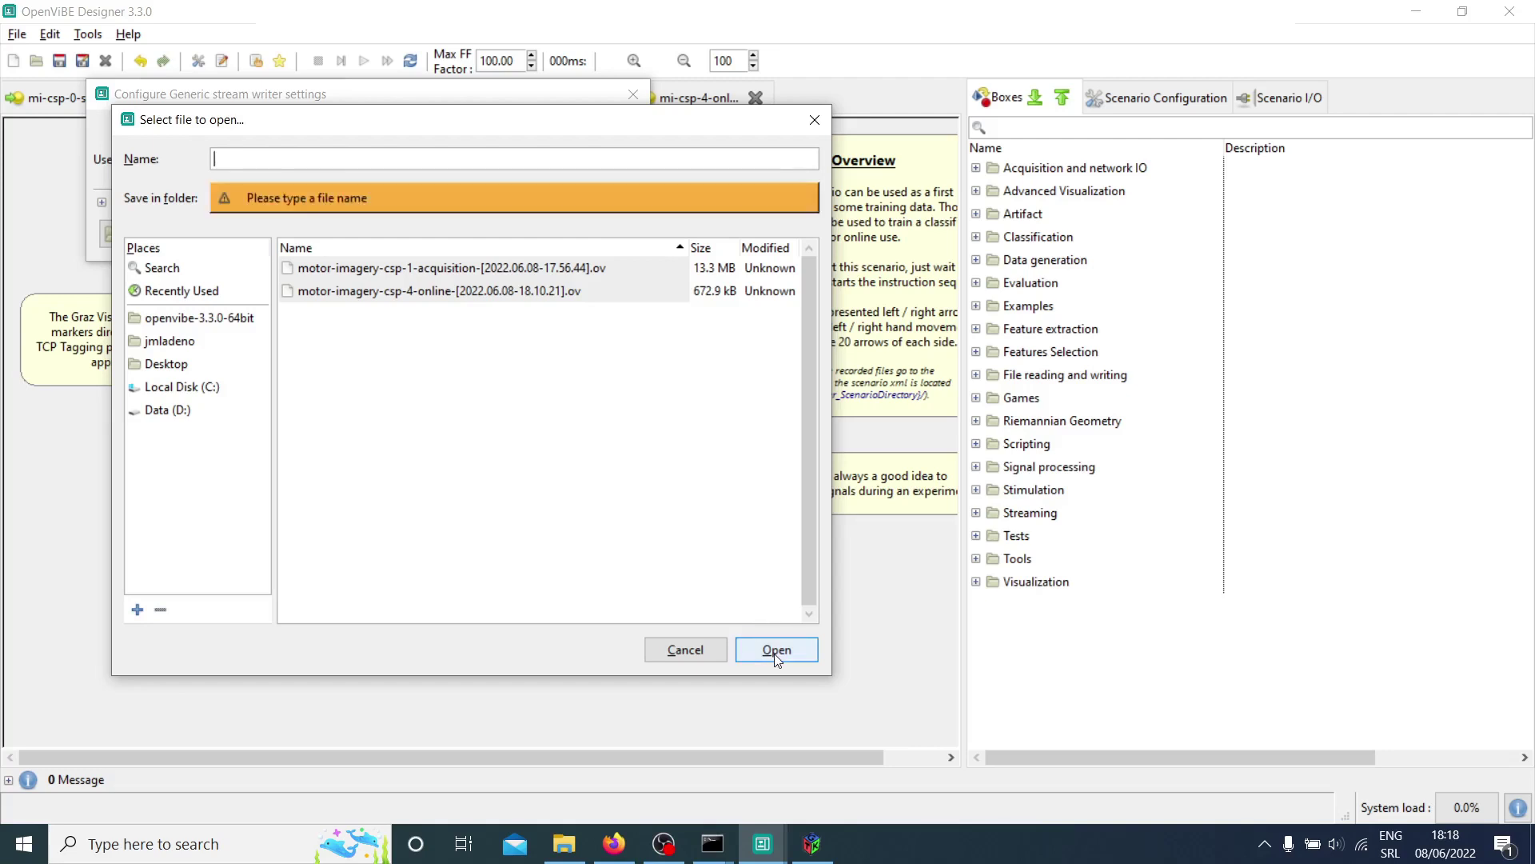
pyautogui.click(671, 643)
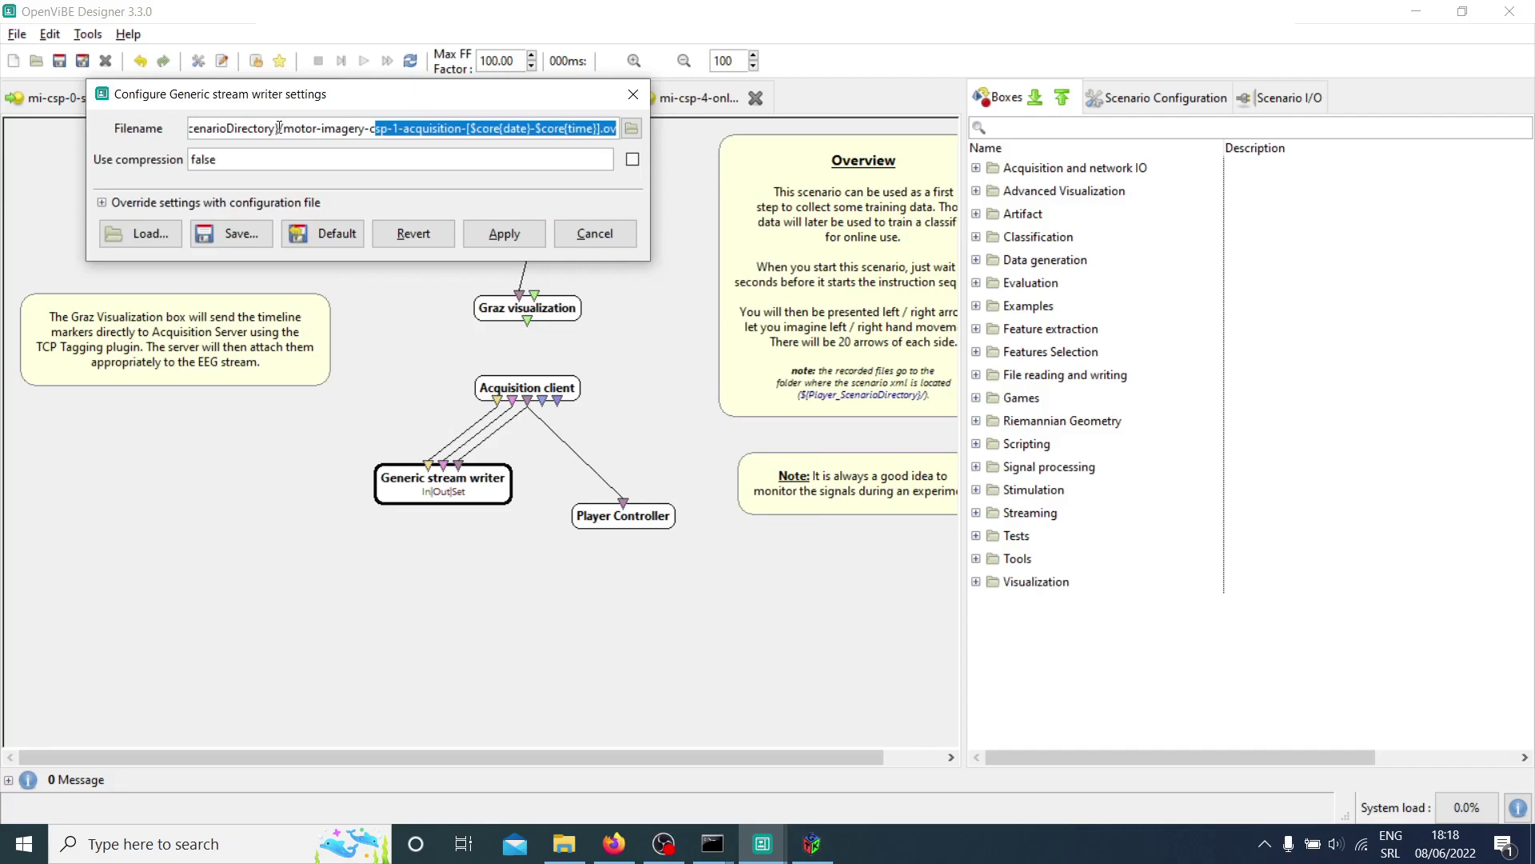
# - Set the Generic stream writer's output to motor-imagery-csp-1-acquisition-[$core{date}-$core{time}].ov in the desktop's SignalsGeneric folder, reusing the existing name, and save the scenario
pyautogui.moveTo(283, 129); pyautogui.dragTo(621, 130)
pyautogui.hotkey('ctrl', 'c')
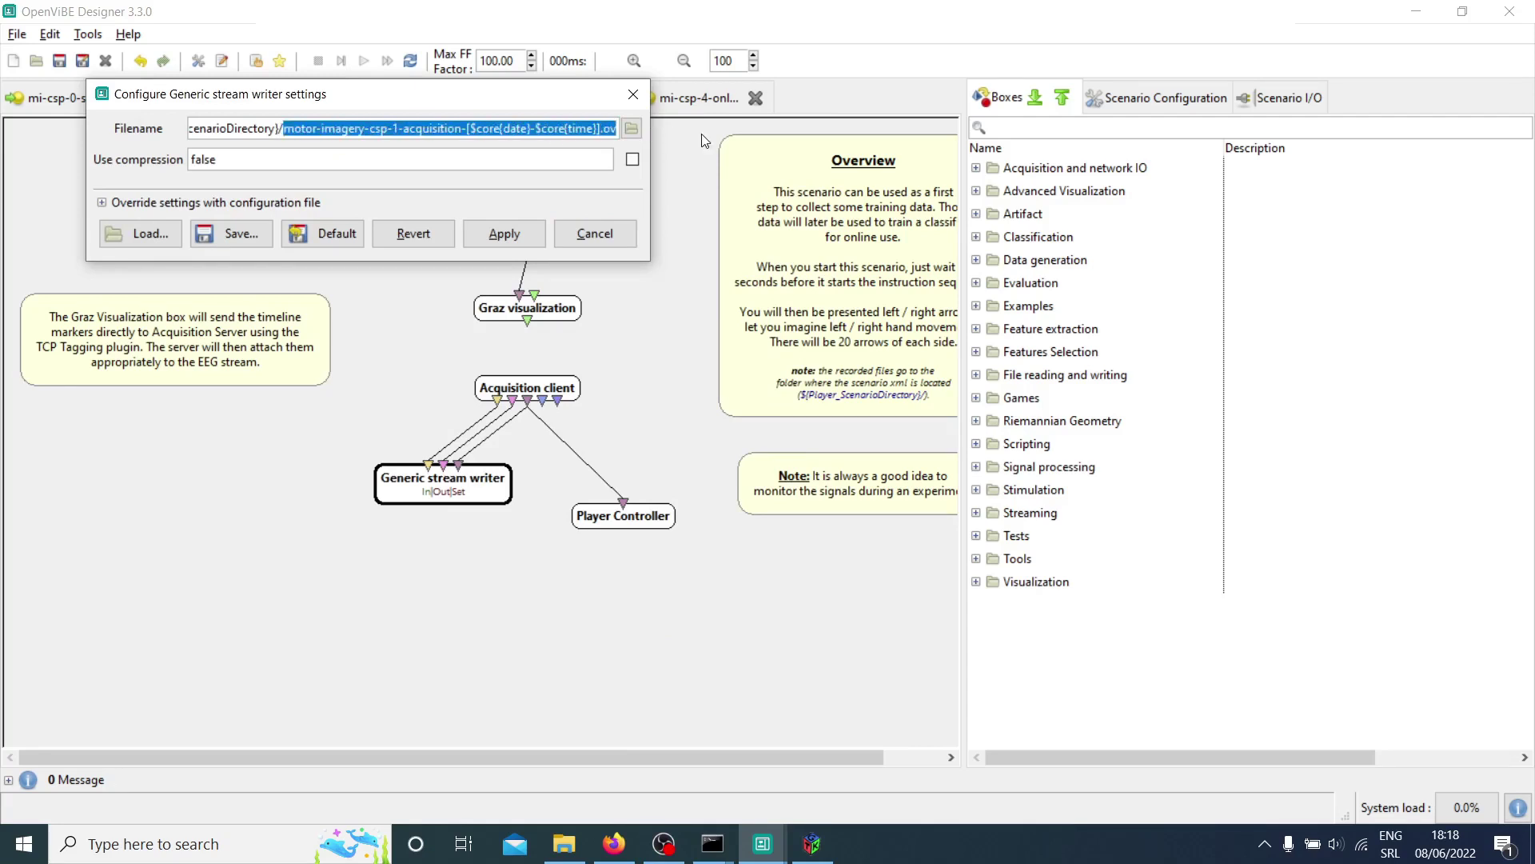
pyautogui.click(633, 131)
pyautogui.click(207, 392)
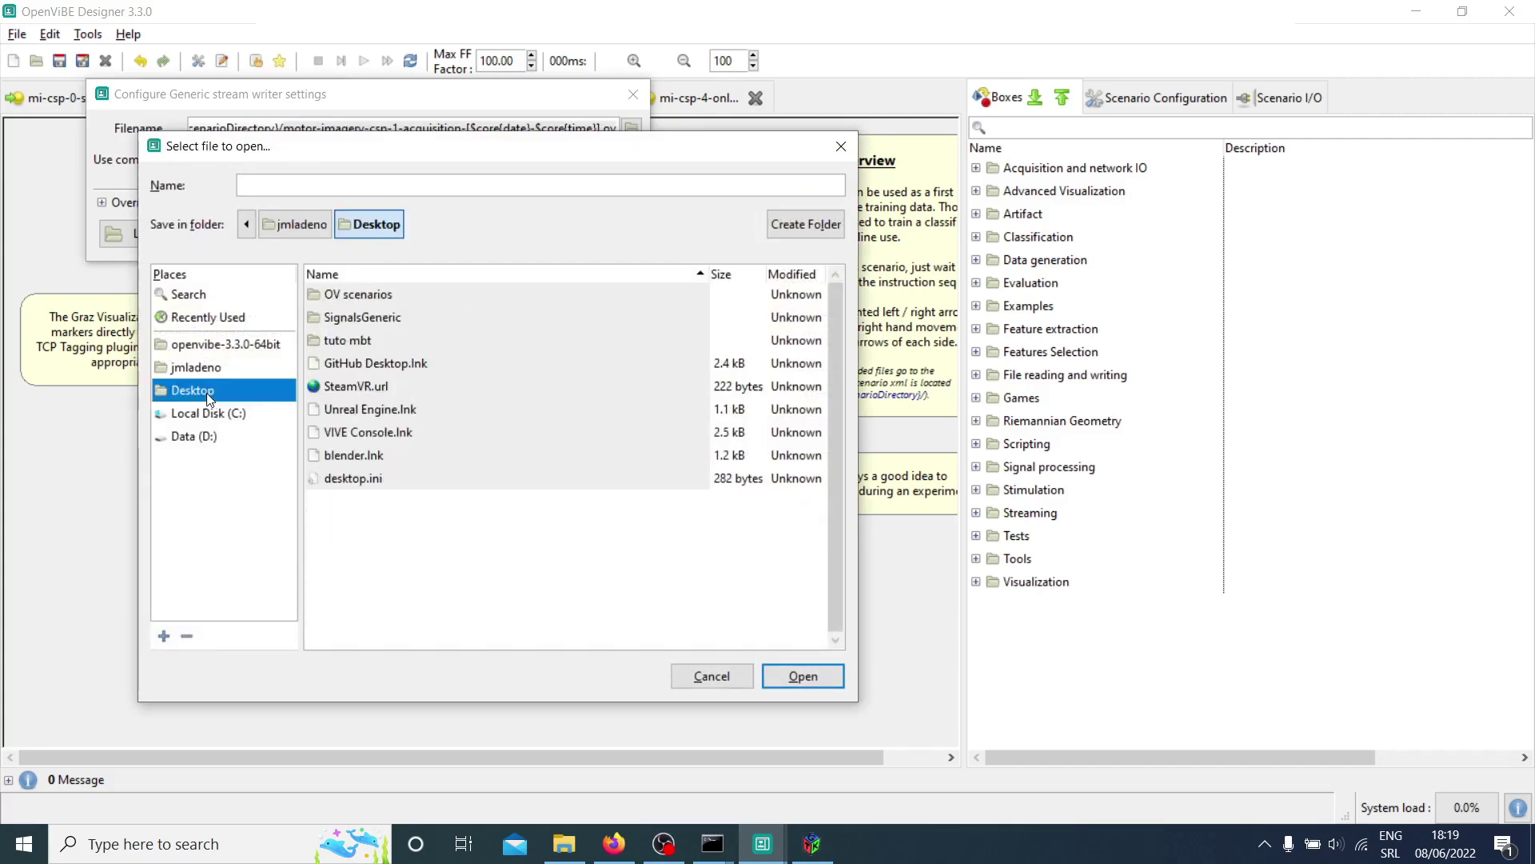
pyautogui.doubleClick(376, 316)
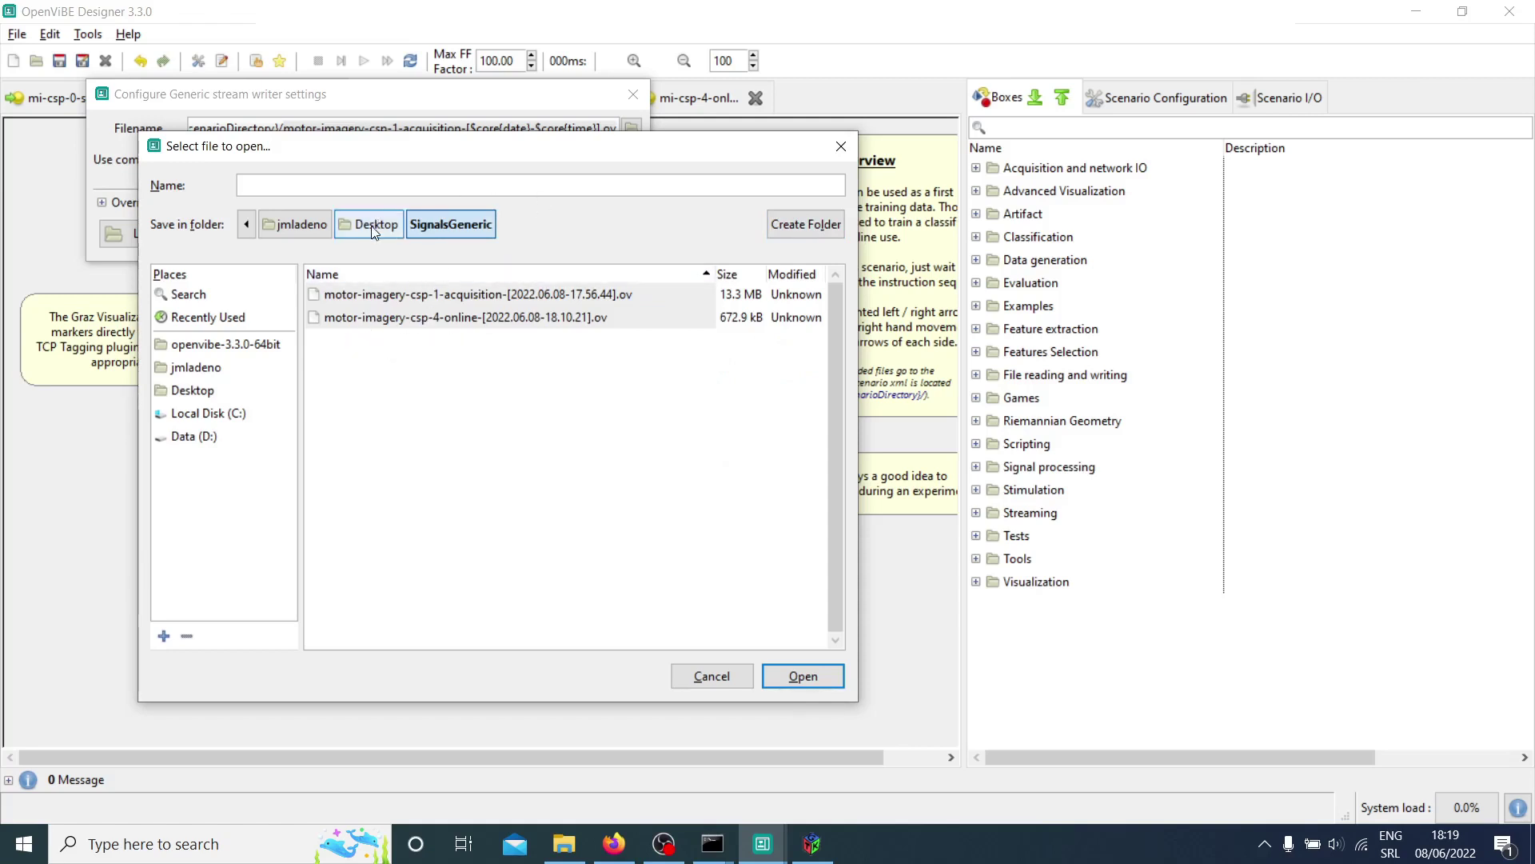
pyautogui.click(386, 186)
pyautogui.hotkey('ctrl', 'v')
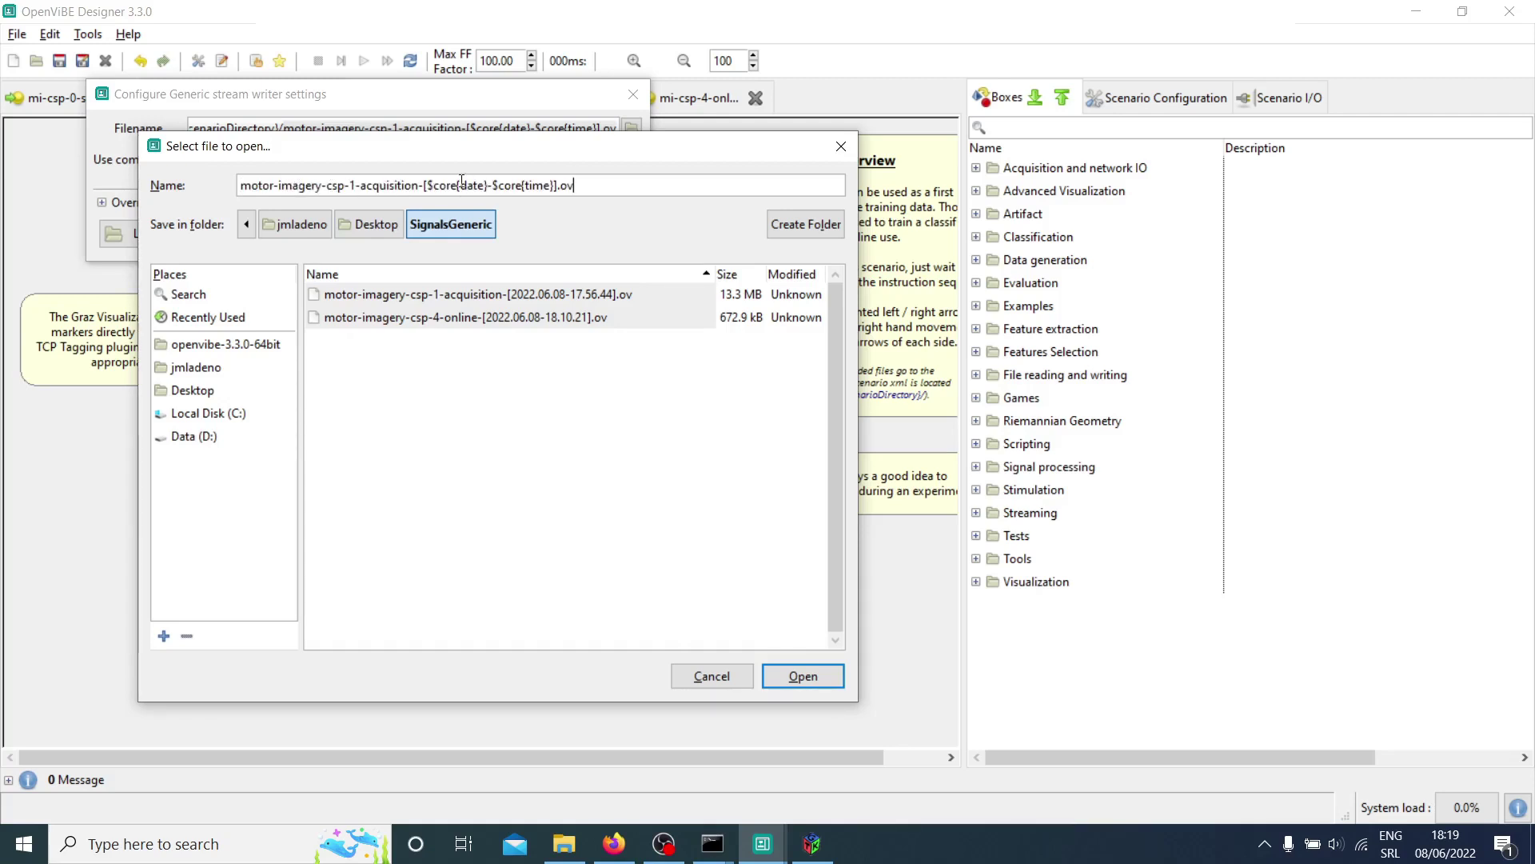
pyautogui.moveTo(430, 186); pyautogui.dragTo(564, 186)
pyautogui.click(561, 185)
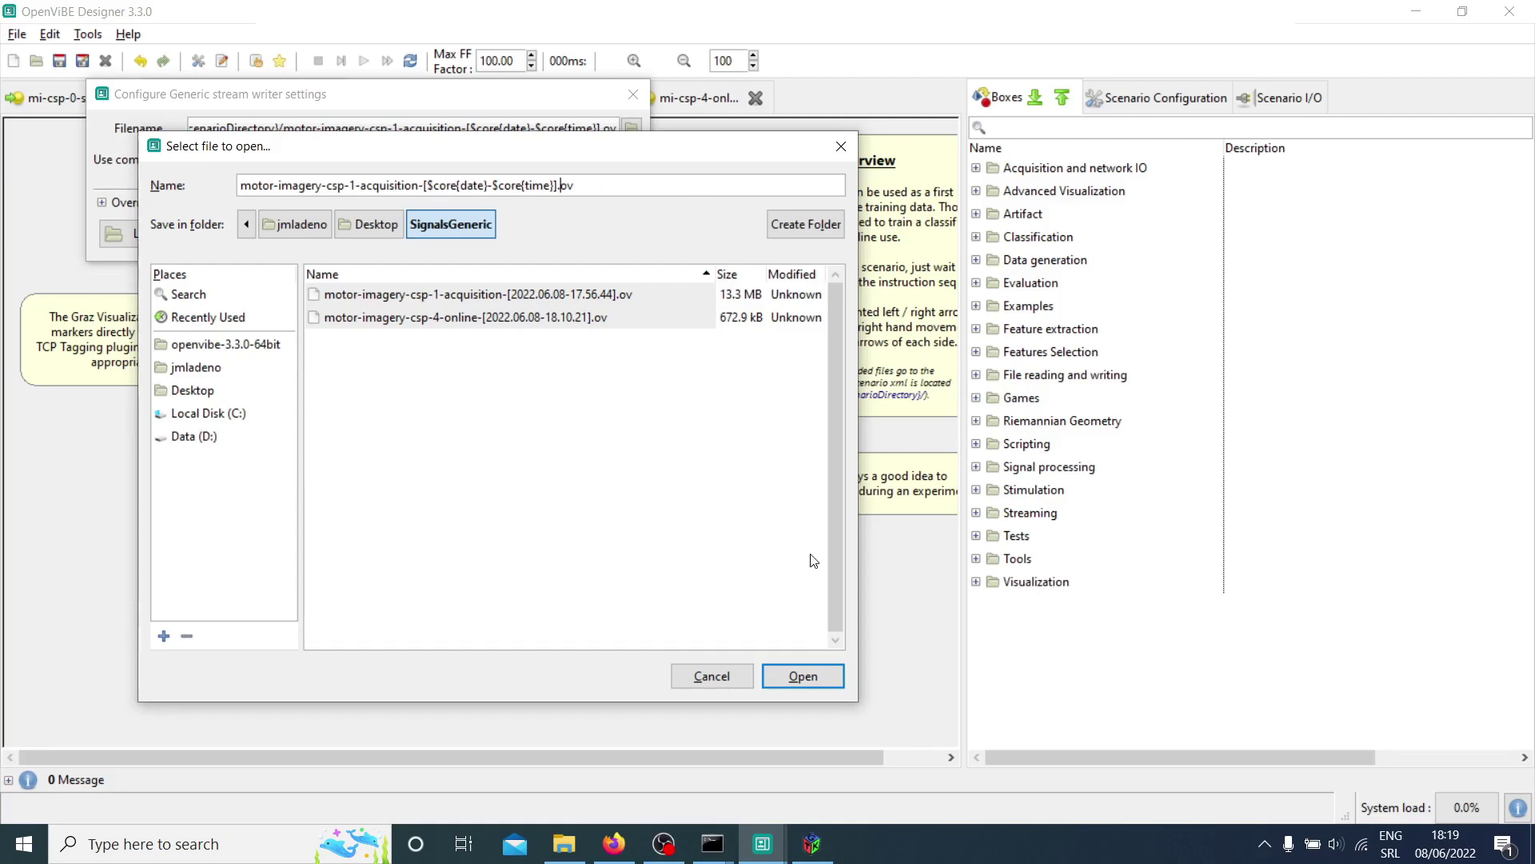
pyautogui.click(821, 678)
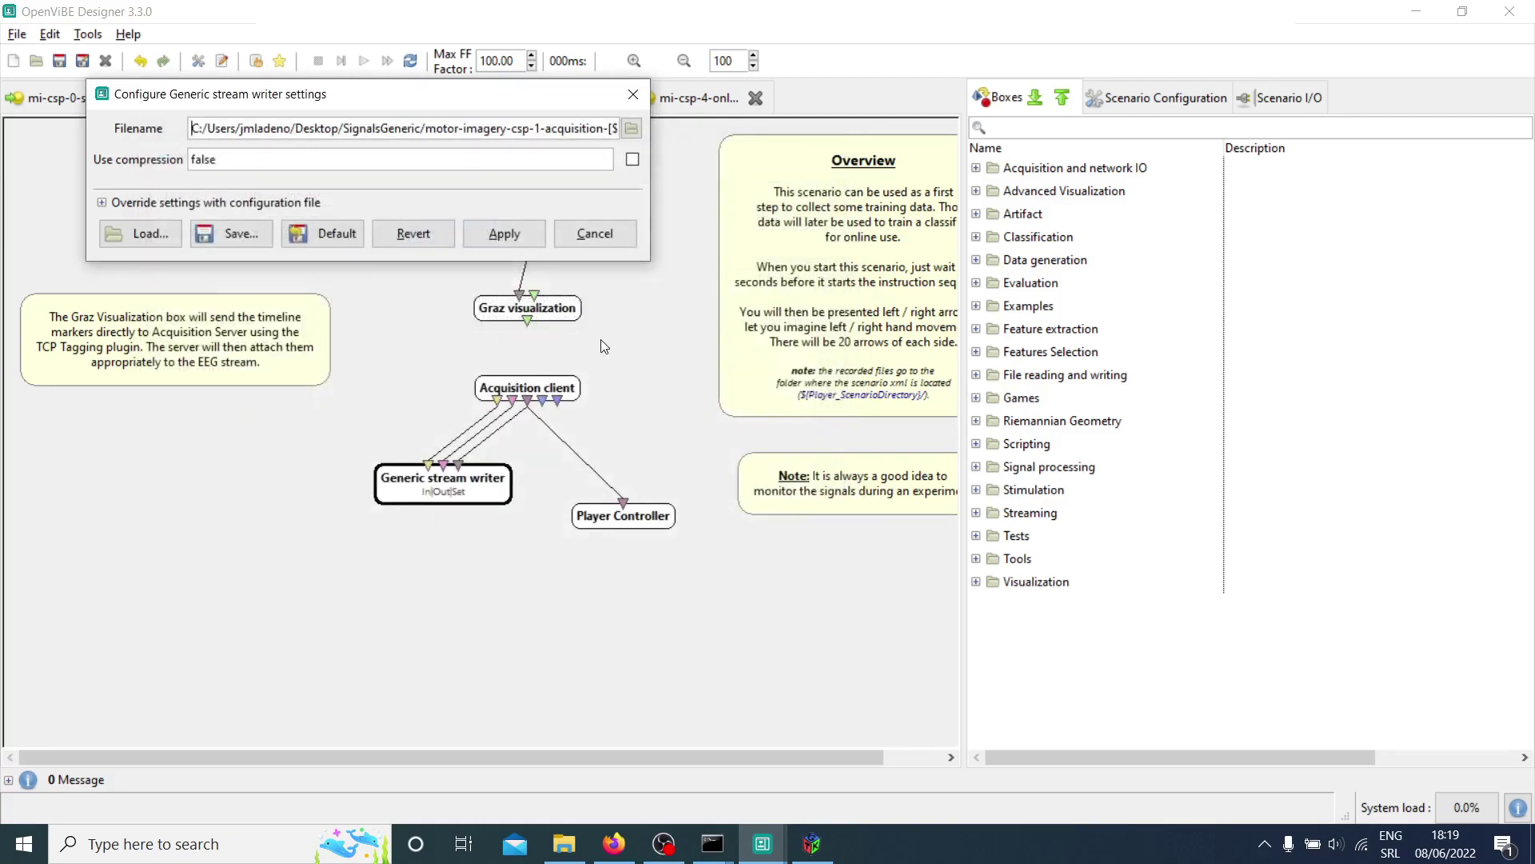
pyautogui.click(507, 239)
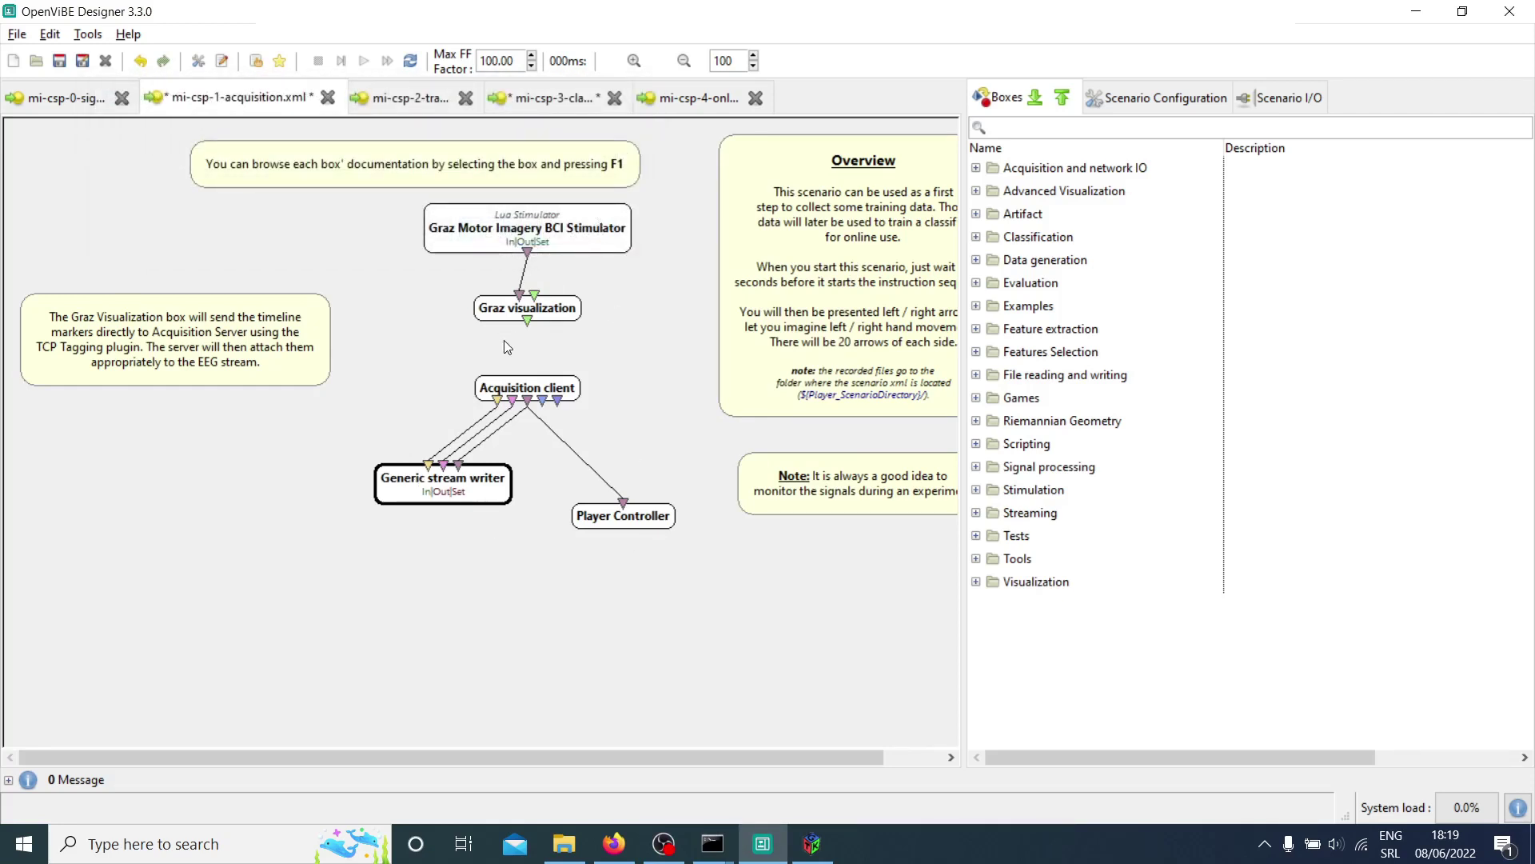
pyautogui.hotkey('ctrl', 's')
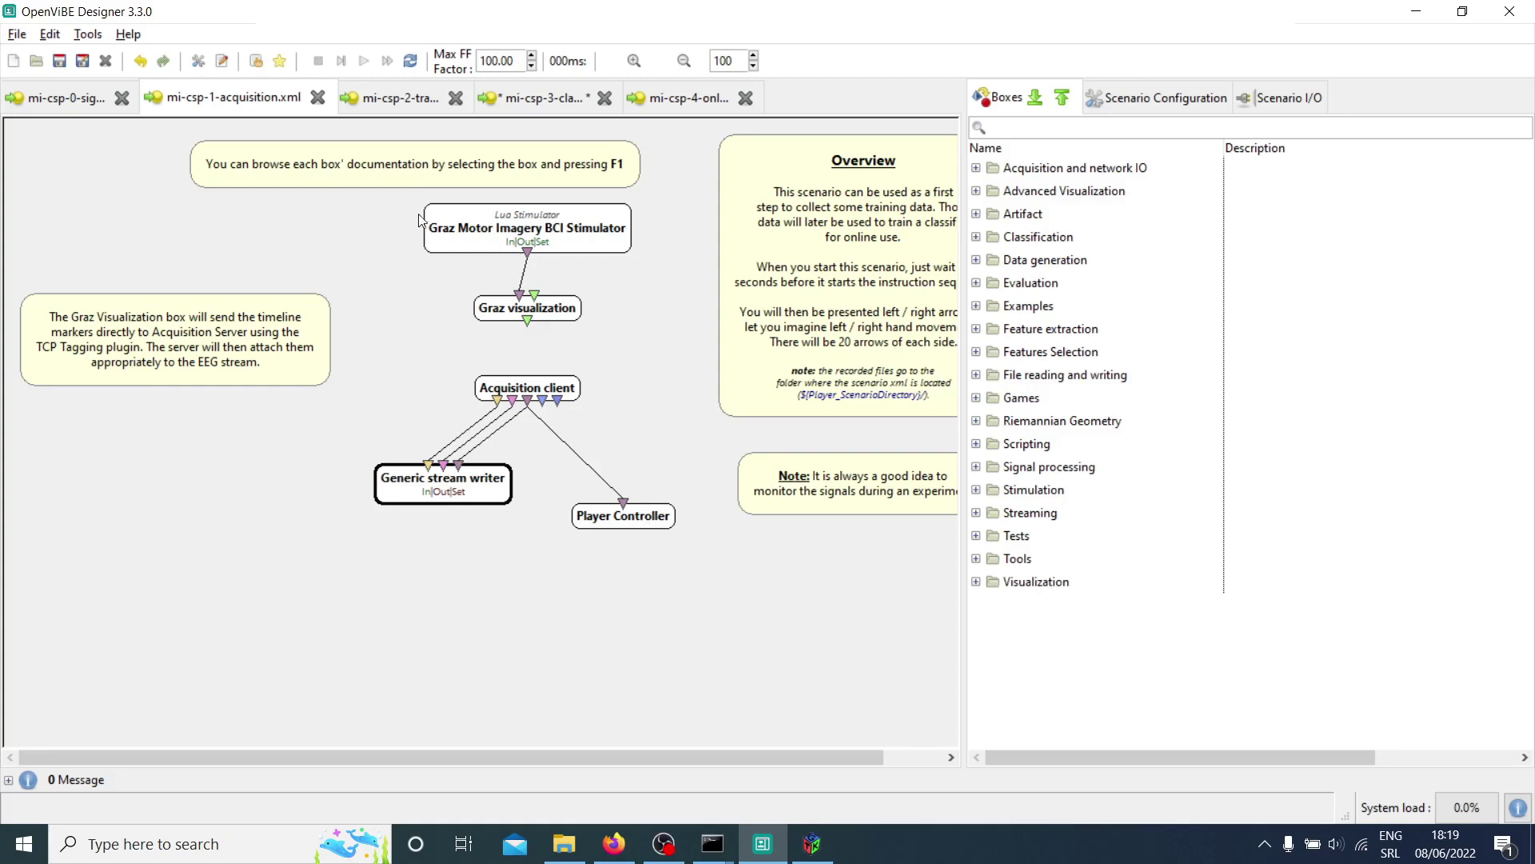
# - Run the acquisition scenario, and enlarge and reposition the Graz visualization window over the scenario area
pyautogui.click(364, 61)
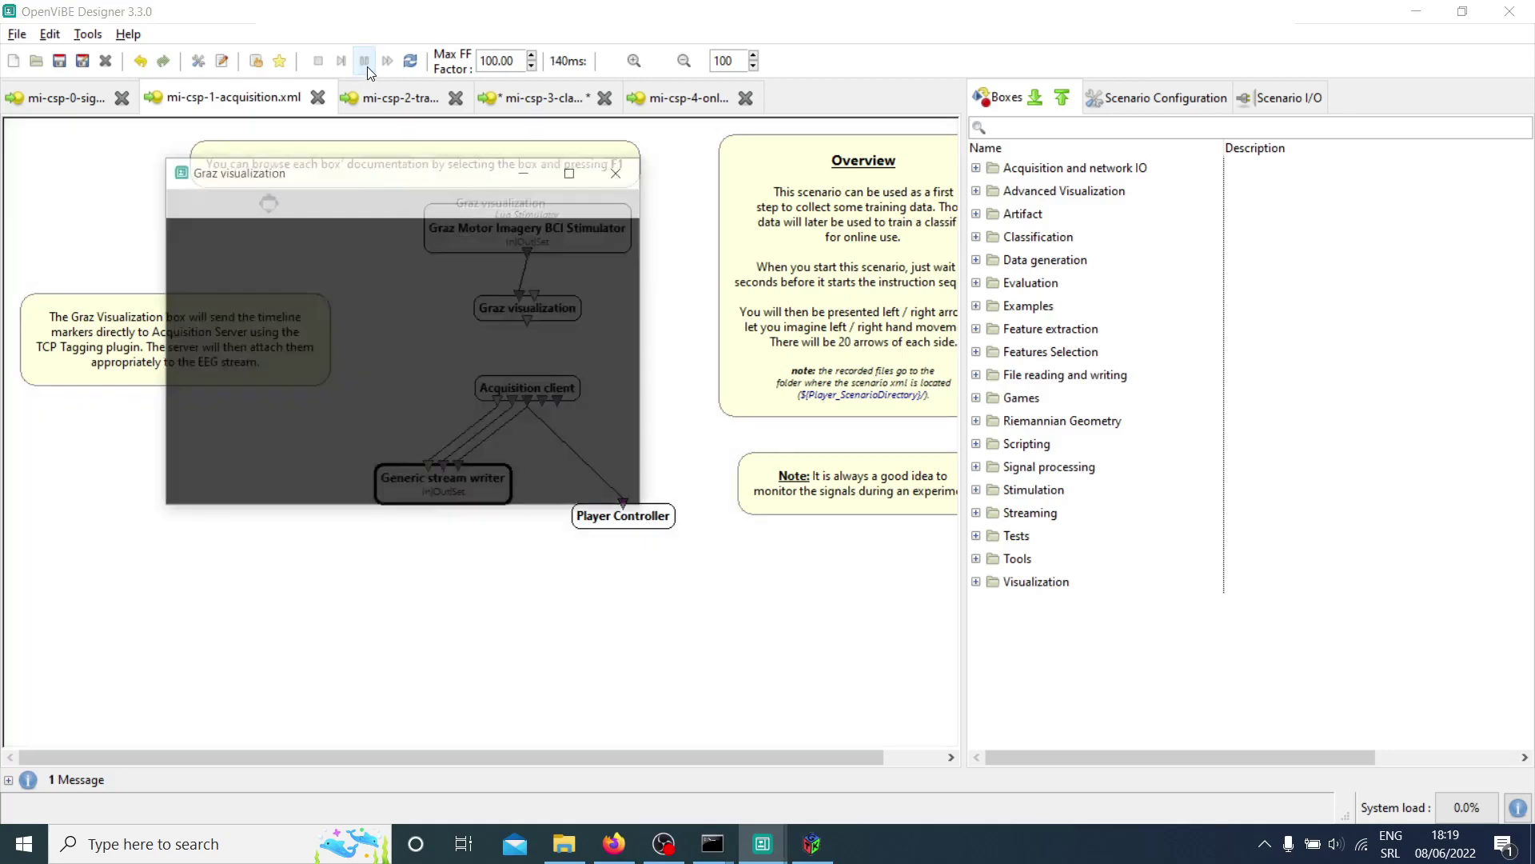
pyautogui.moveTo(643, 507); pyautogui.dragTo(855, 490)
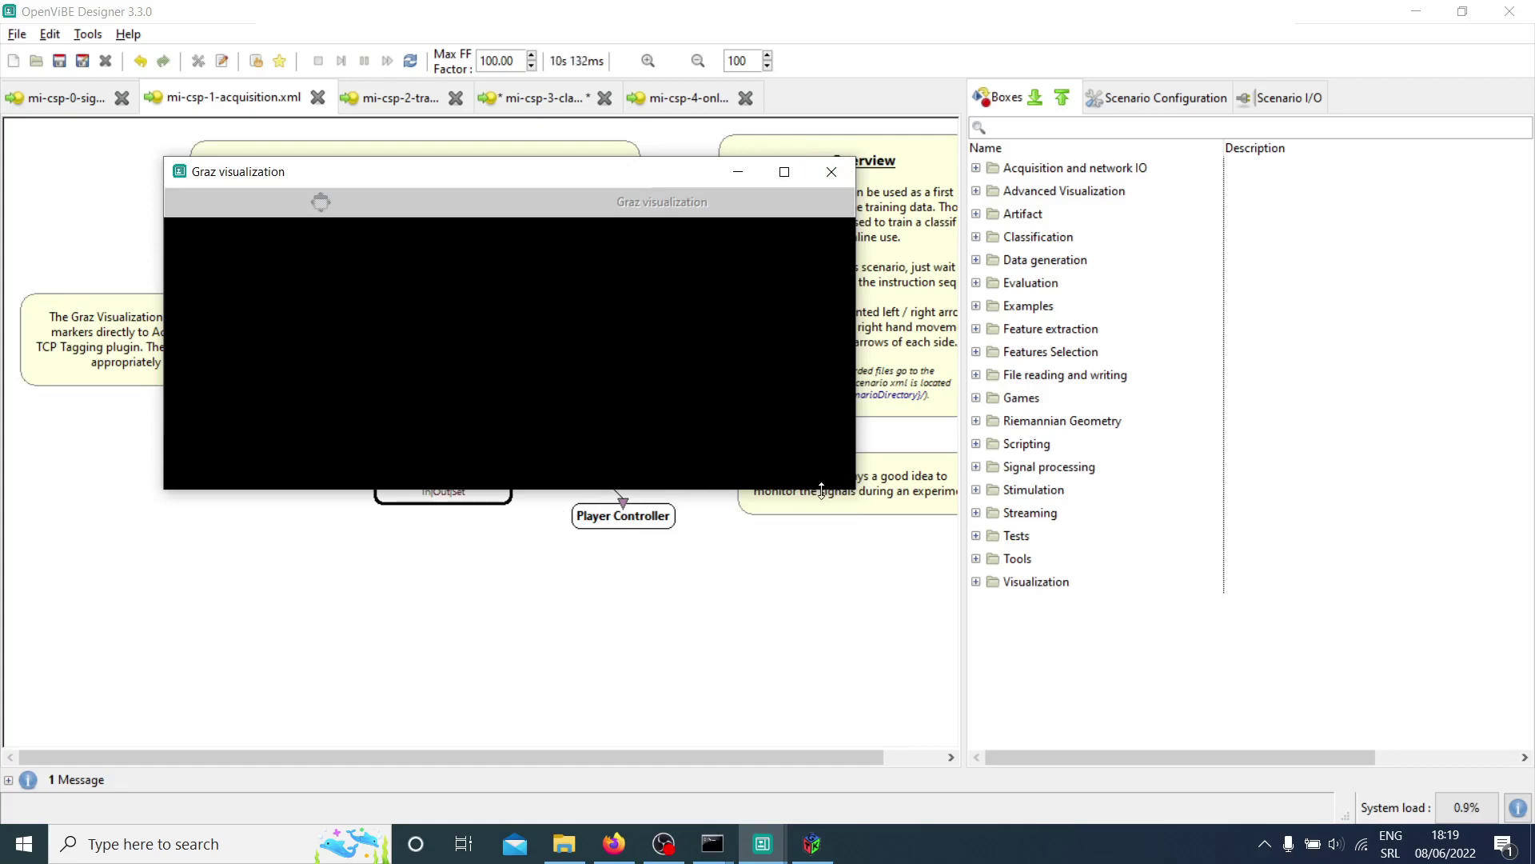
pyautogui.moveTo(625, 176); pyautogui.dragTo(607, 142)
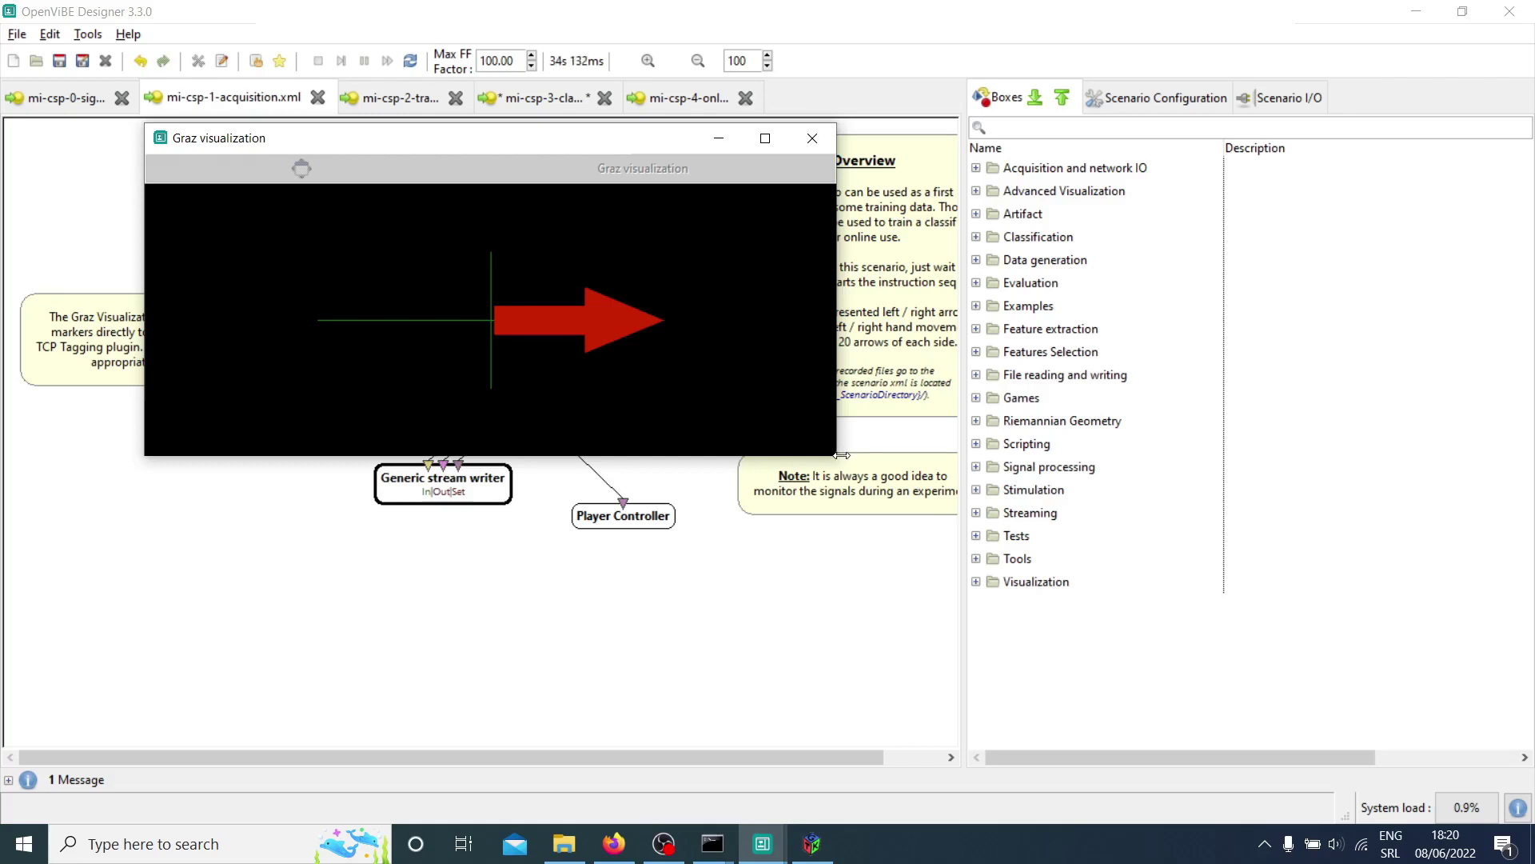
pyautogui.moveTo(838, 460); pyautogui.dragTo(924, 769)
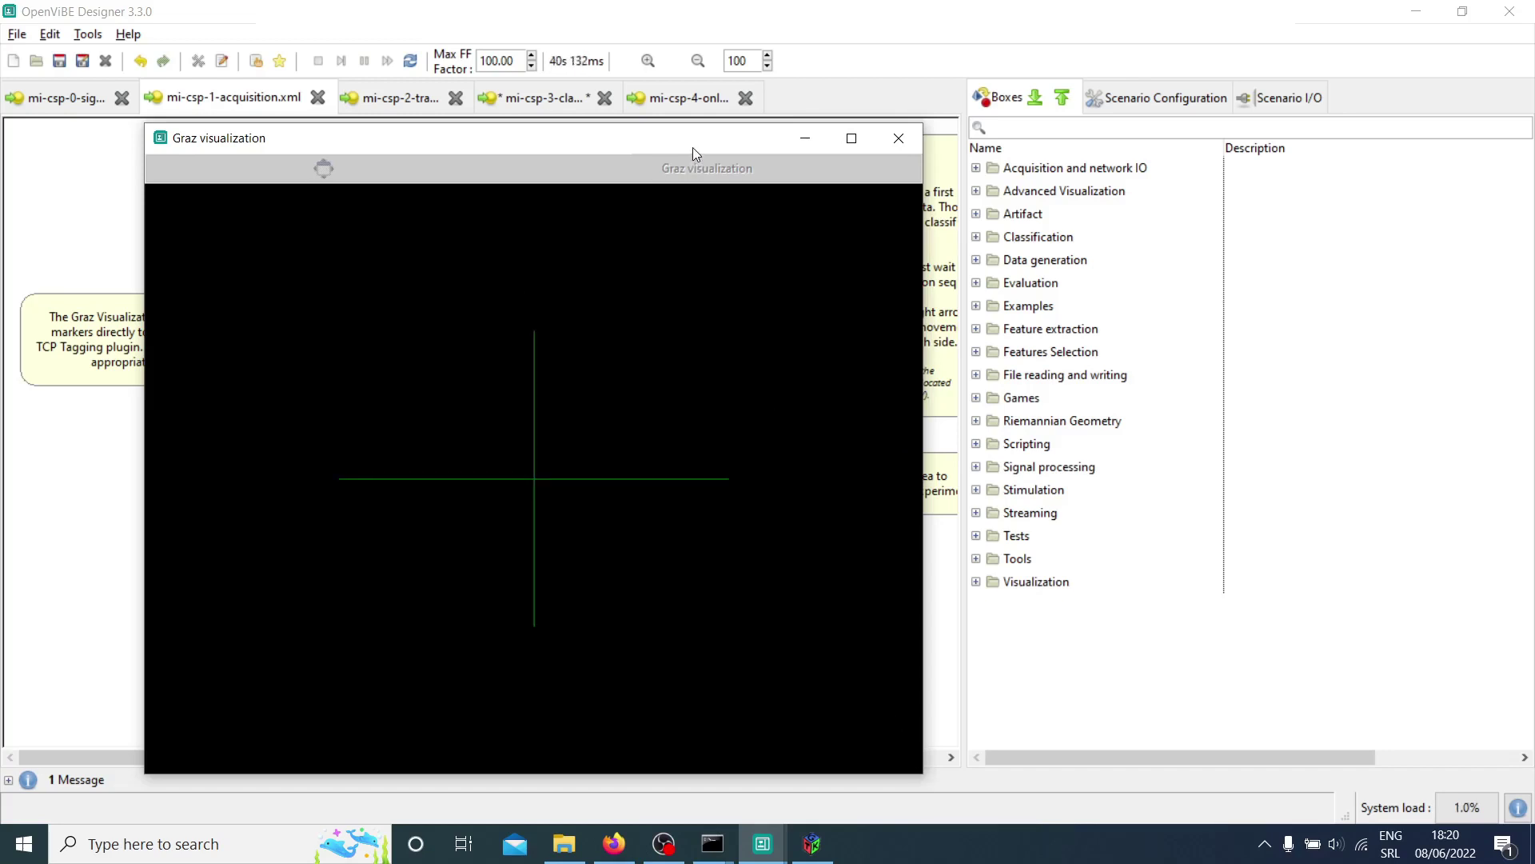
pyautogui.moveTo(693, 141); pyautogui.dragTo(755, 135)
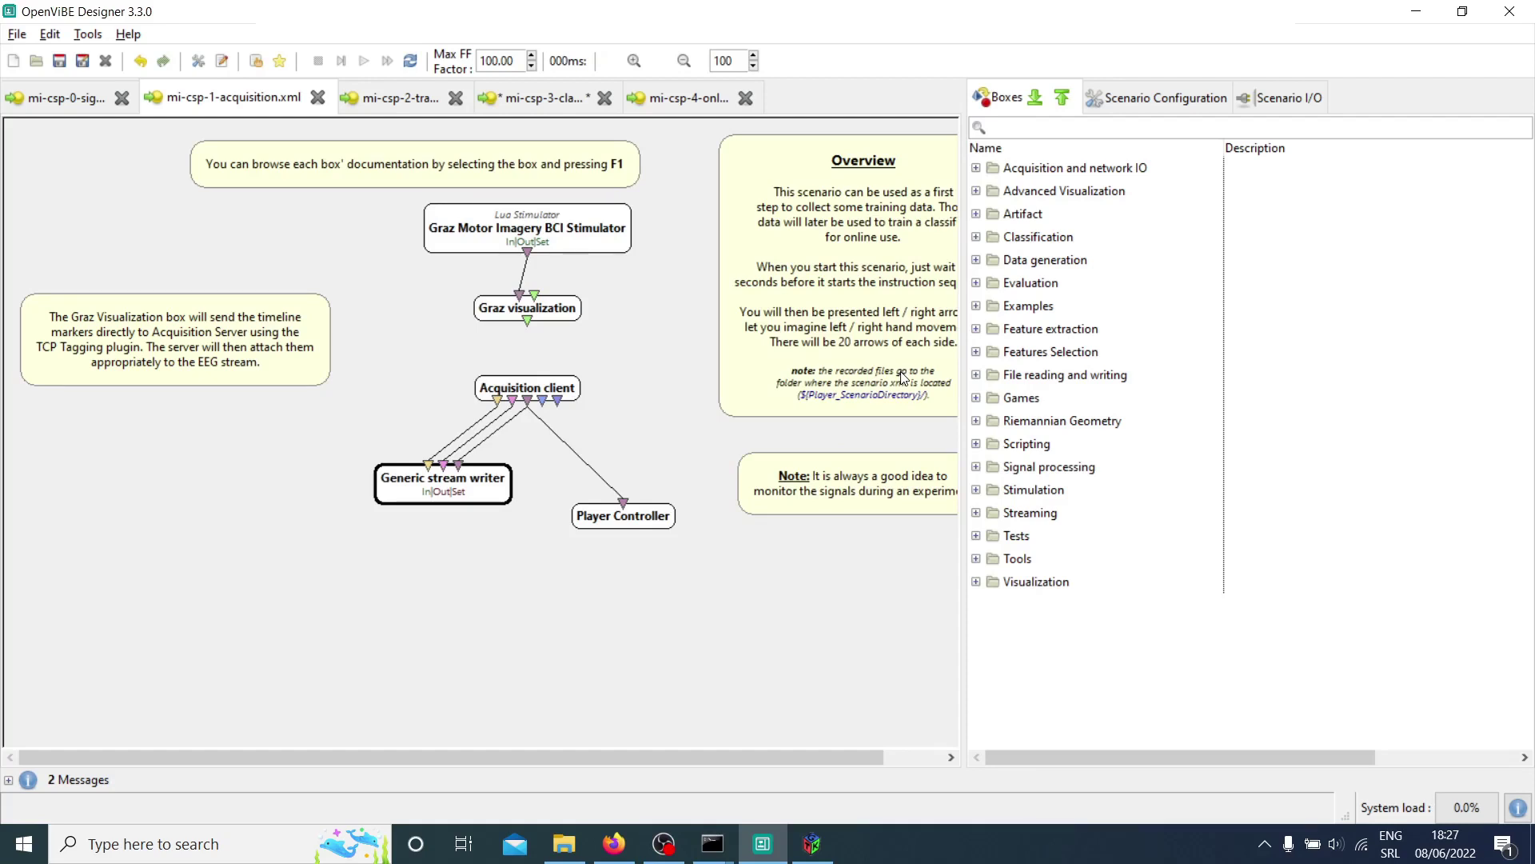
# - Review the stimulation name and action in the Player Controller box's settings, and close them without changes
pyautogui.doubleClick(641, 521)
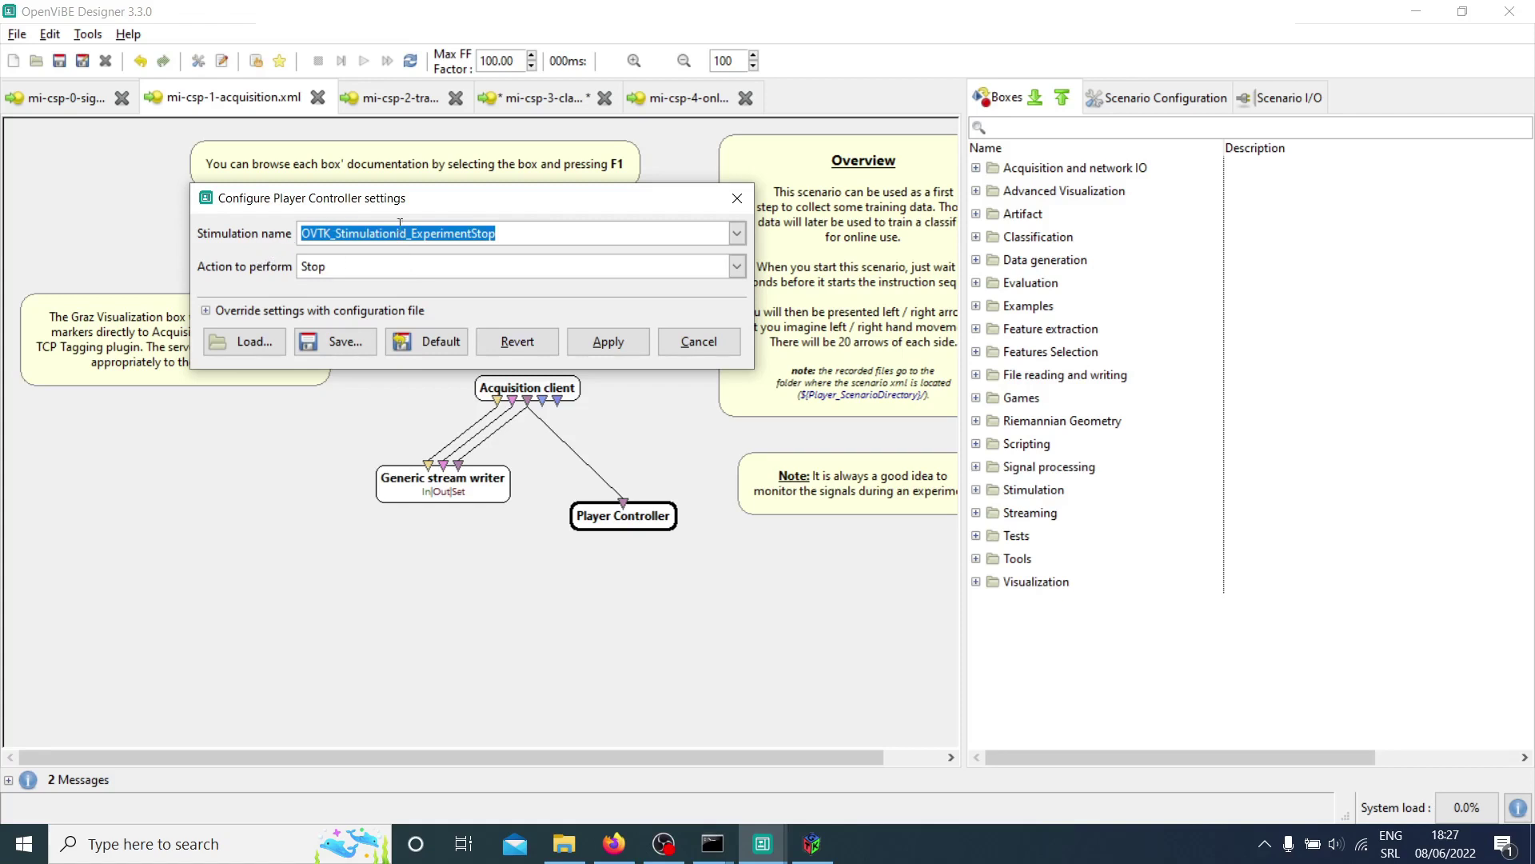
pyautogui.click(510, 239)
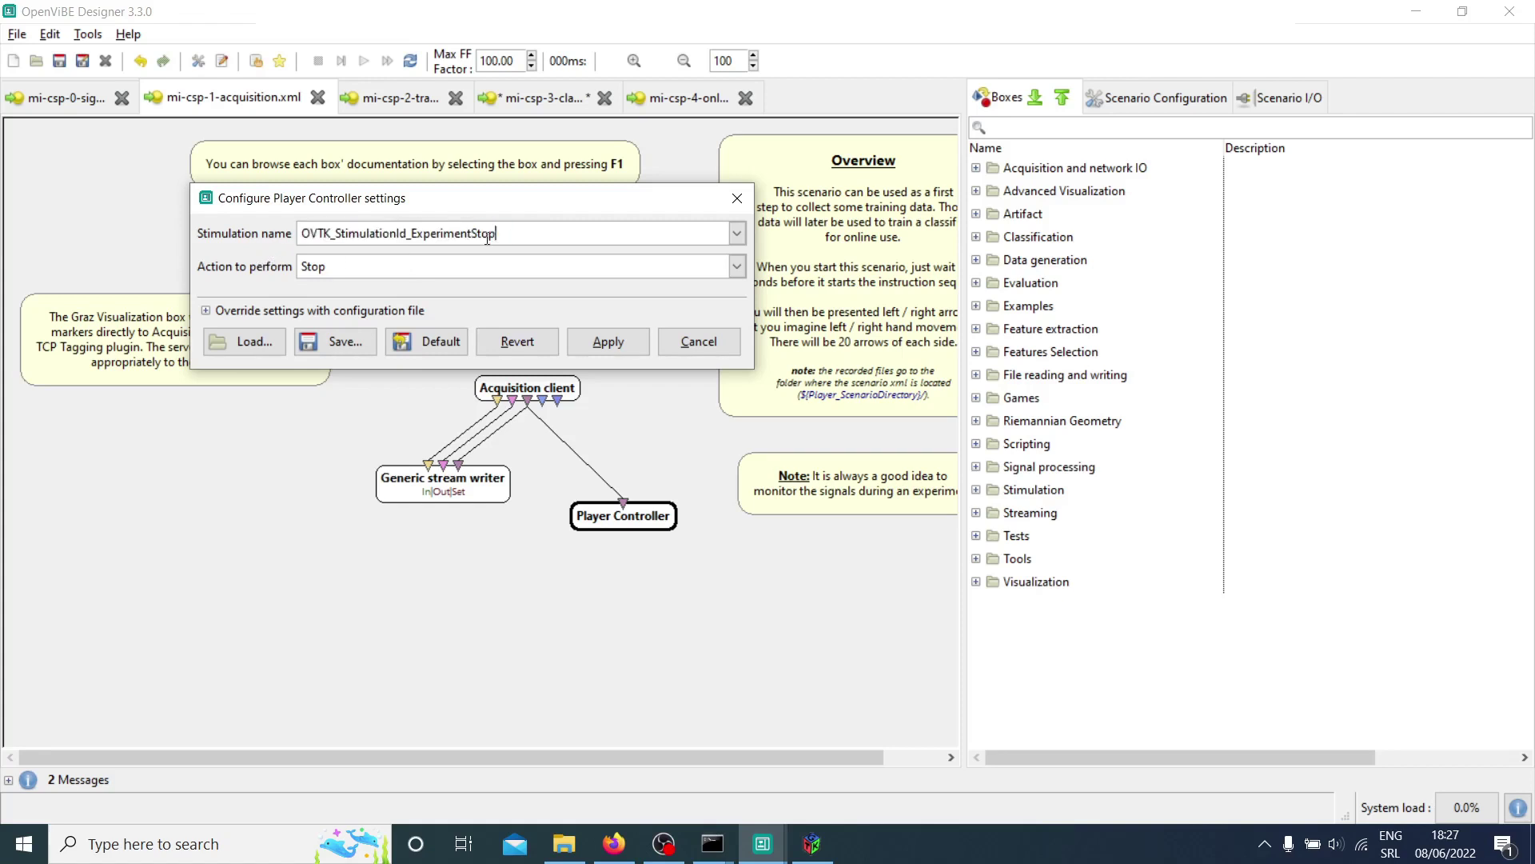
pyautogui.hotkey('ctrl', 'a')
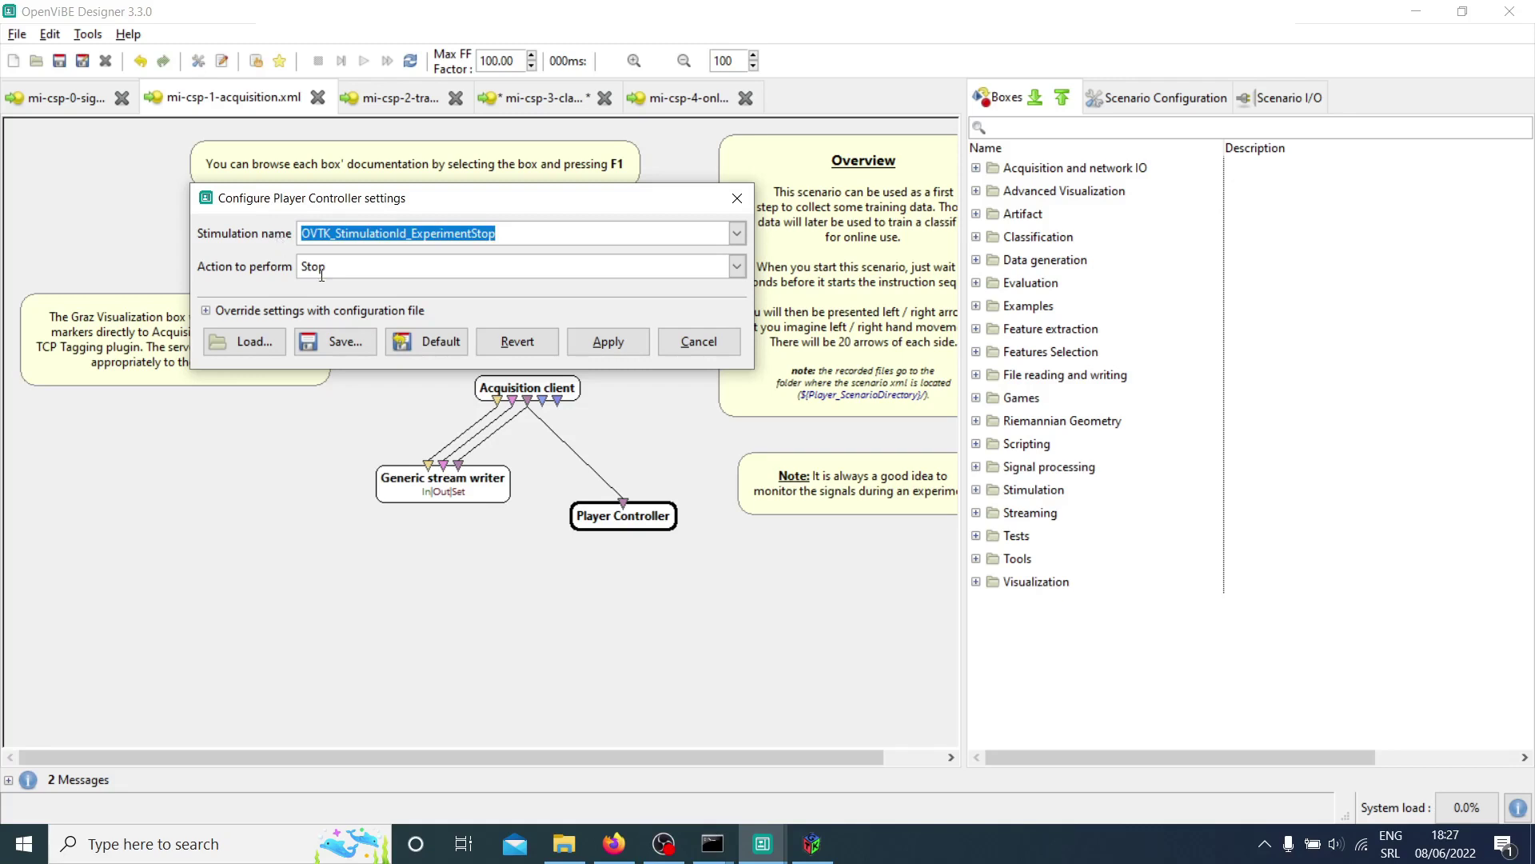
pyautogui.click(699, 341)
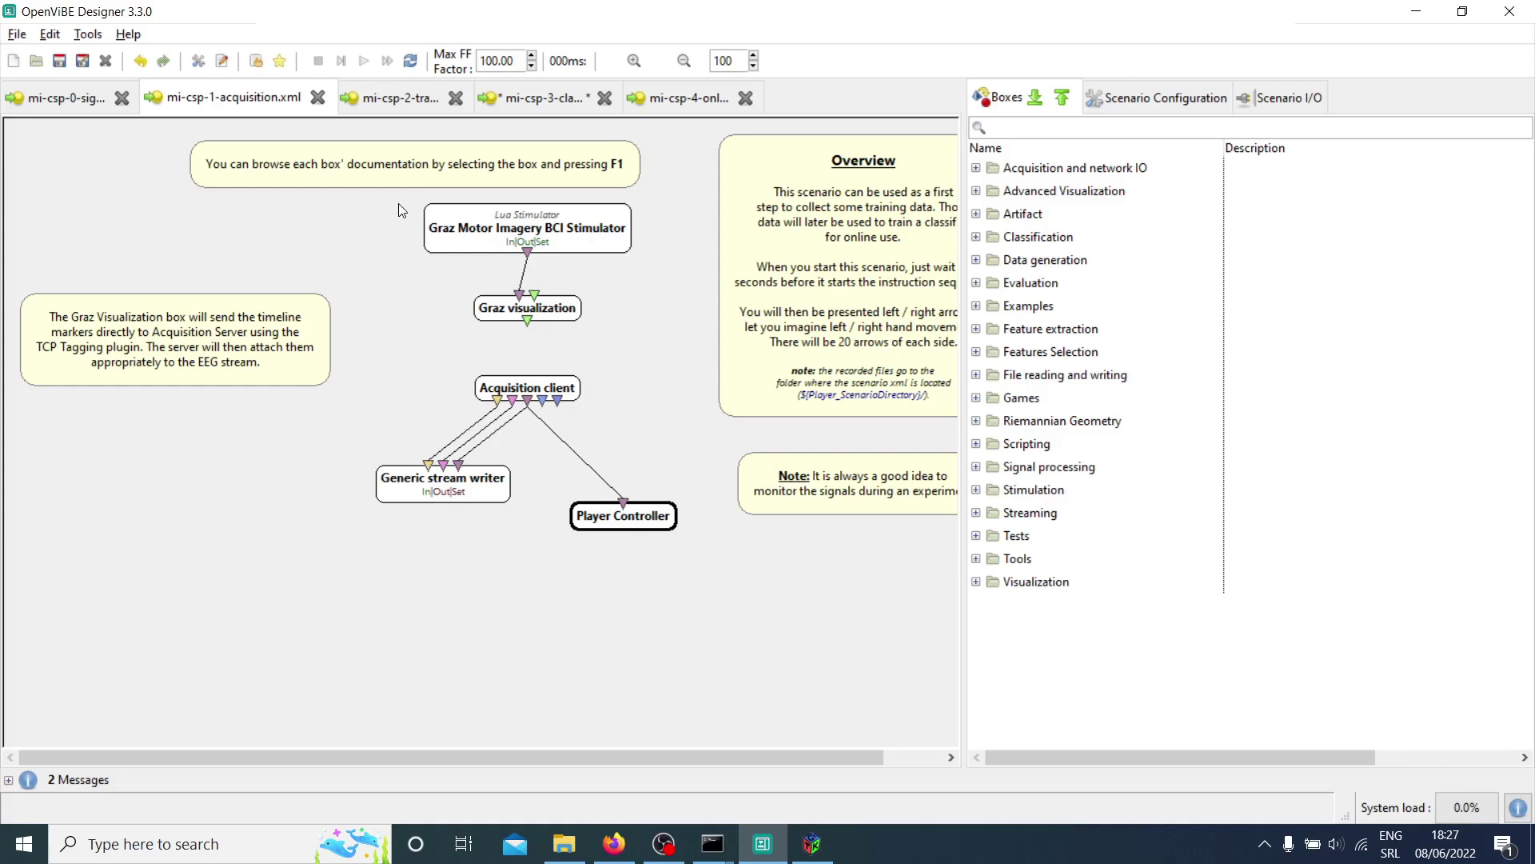
# - In the mi-csp-2-train-CSP scenario, set the Generic stream reader's file to motor-imagery-csp-1-acquisition-[2022.06.08-18.19.49].ov from SignalsGeneric
pyautogui.click(397, 106)
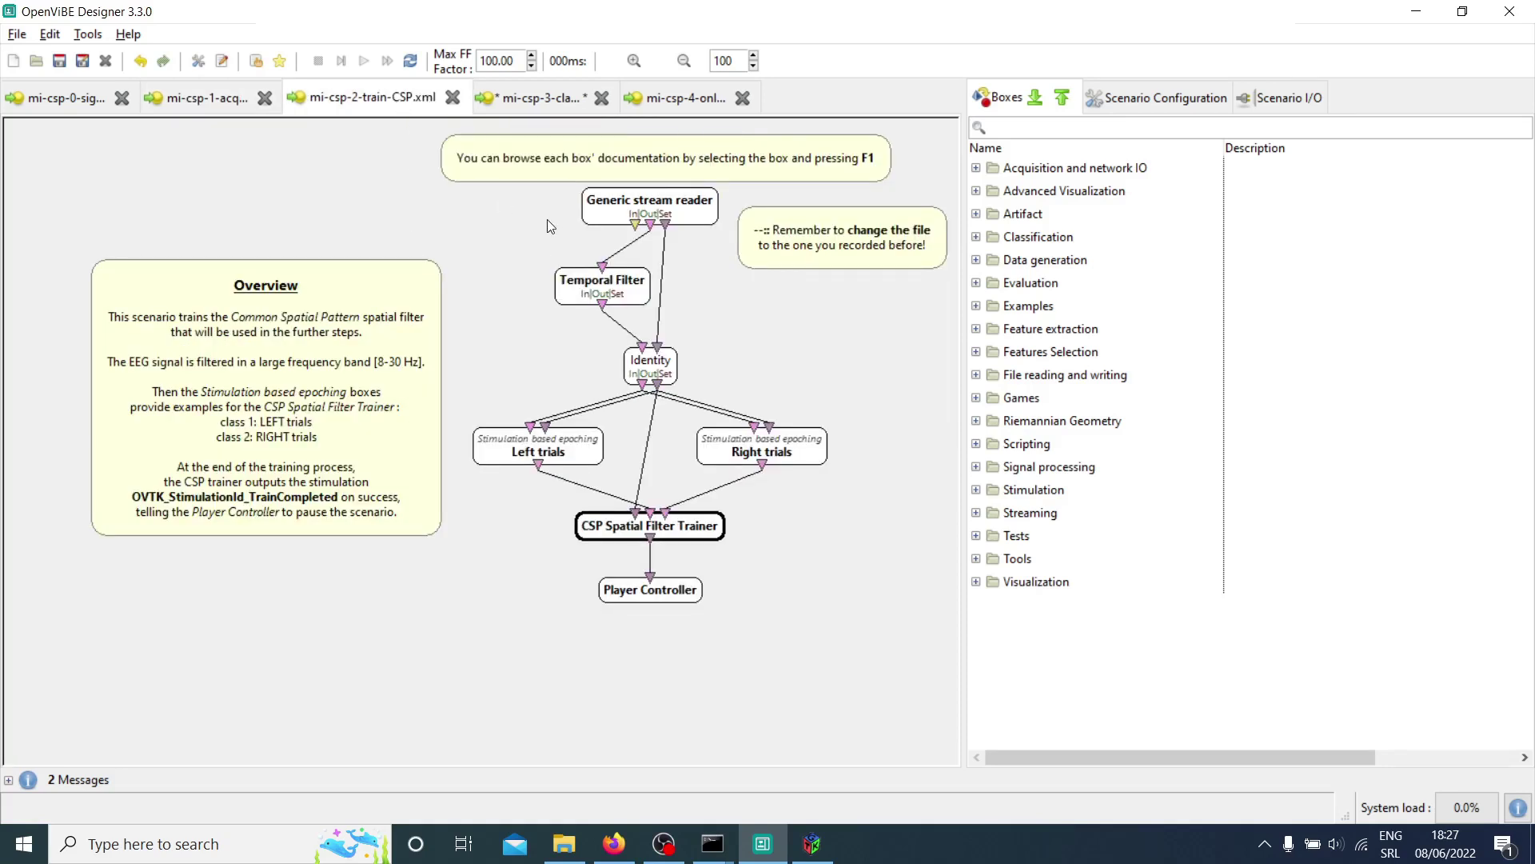
pyautogui.doubleClick(638, 208)
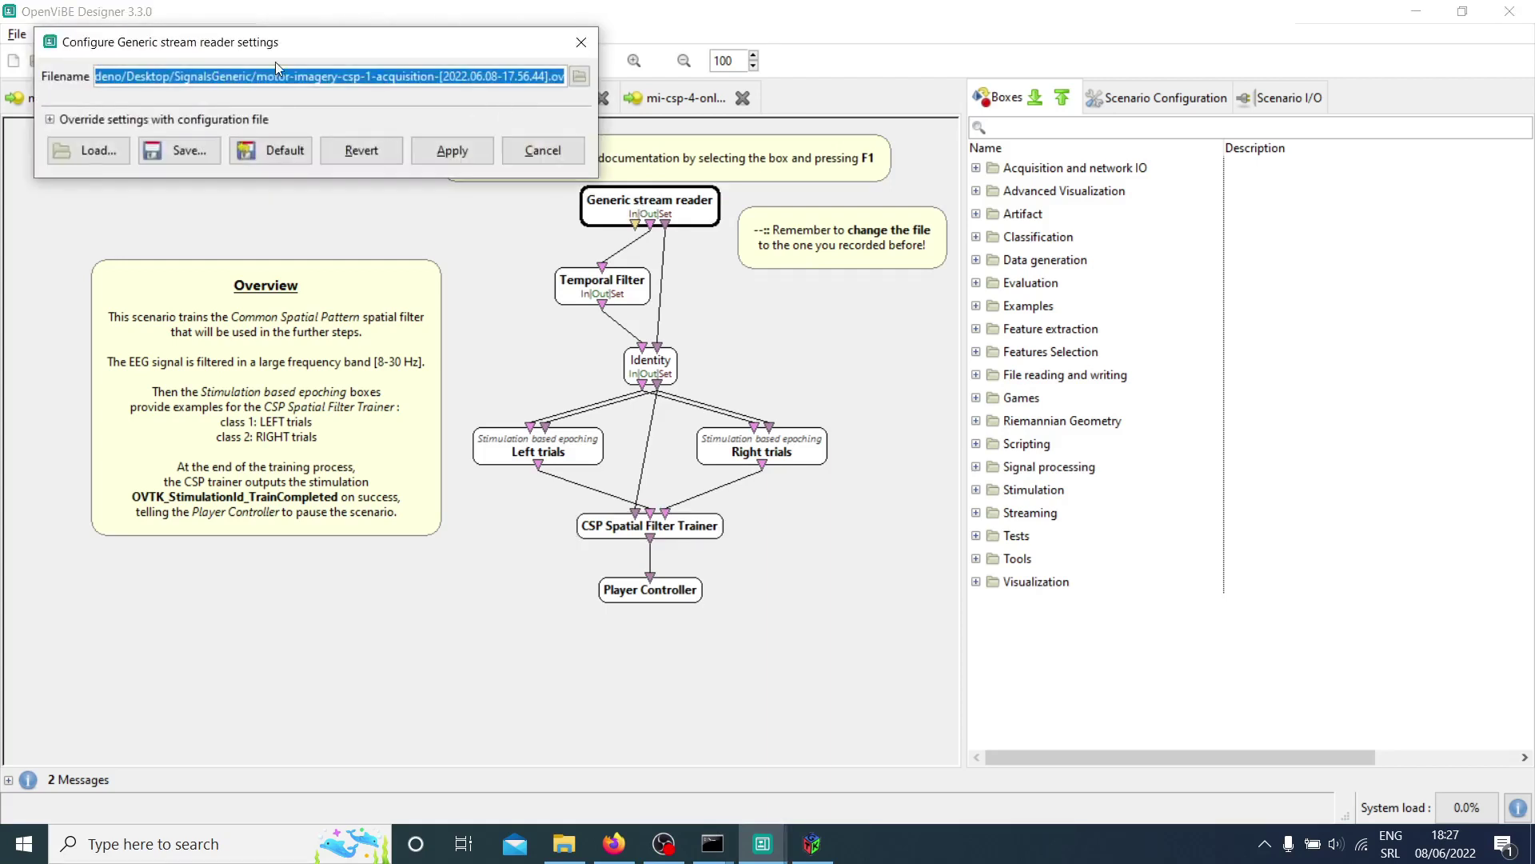
pyautogui.click(580, 76)
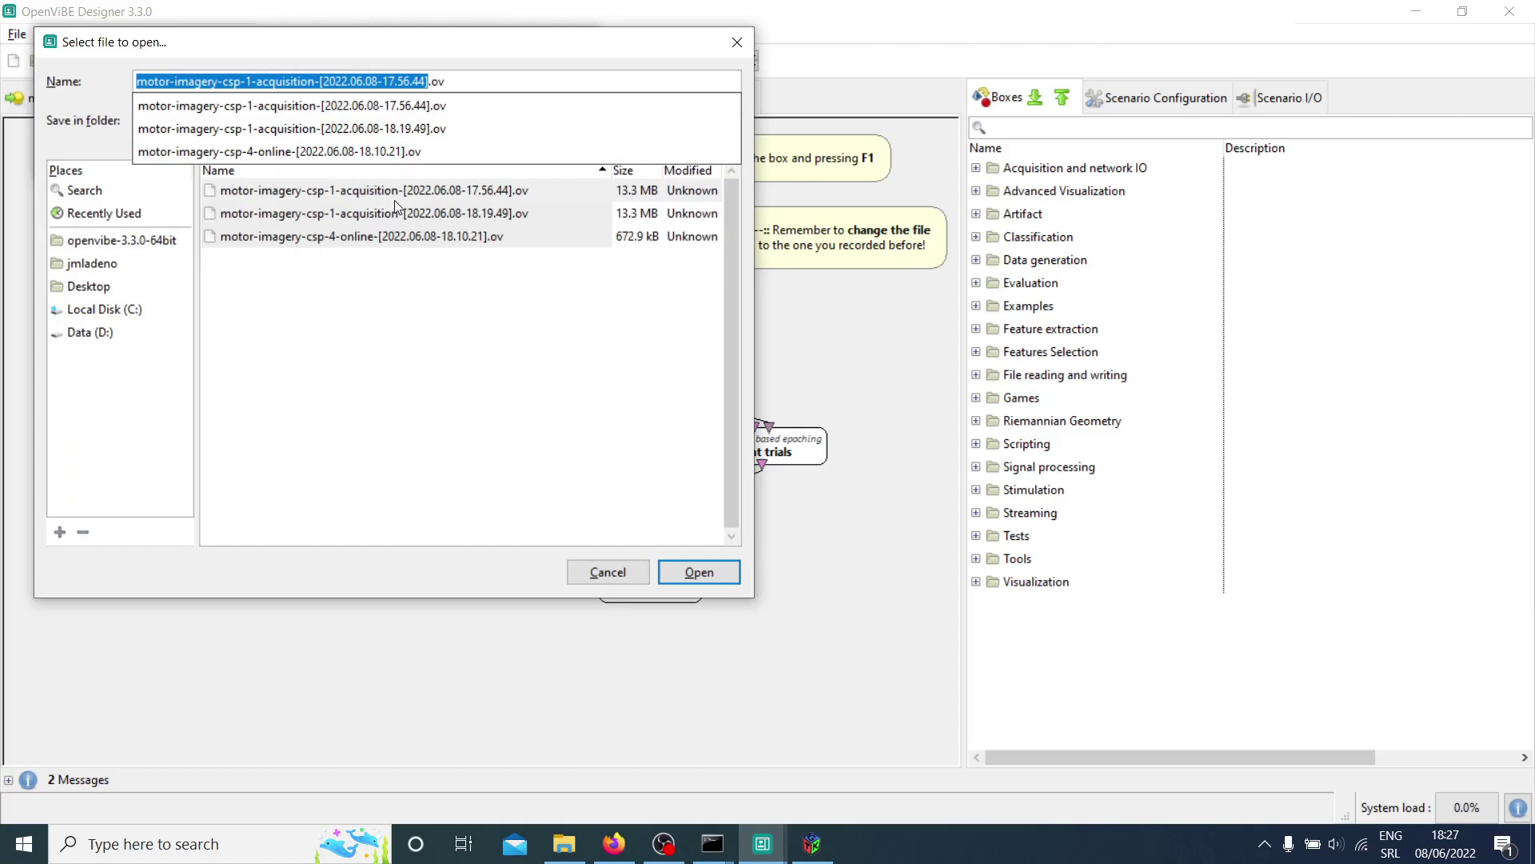
pyautogui.click(506, 211)
pyautogui.click(468, 214)
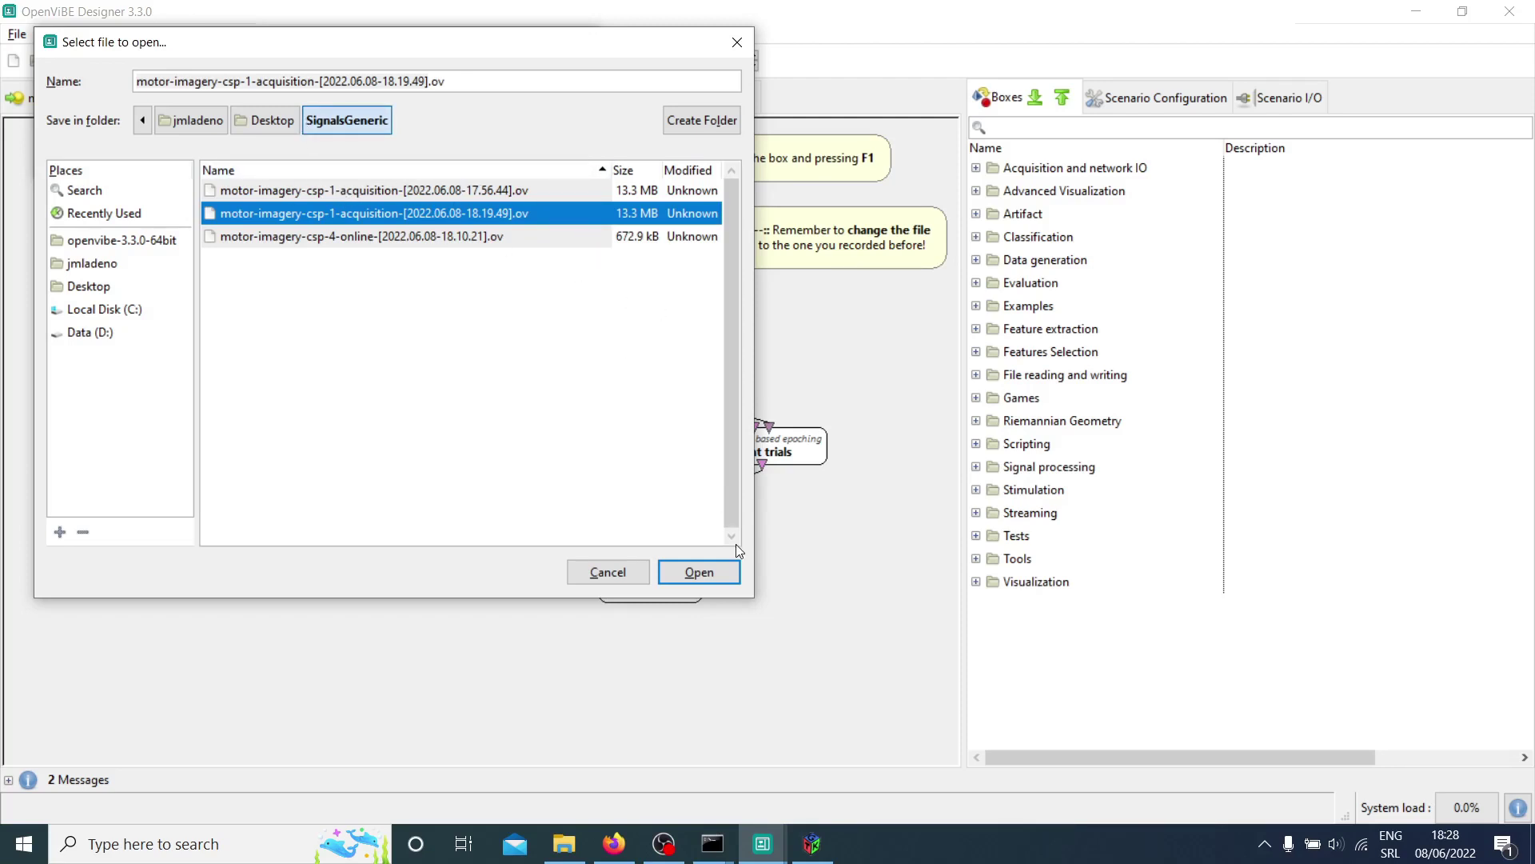
pyautogui.click(693, 568)
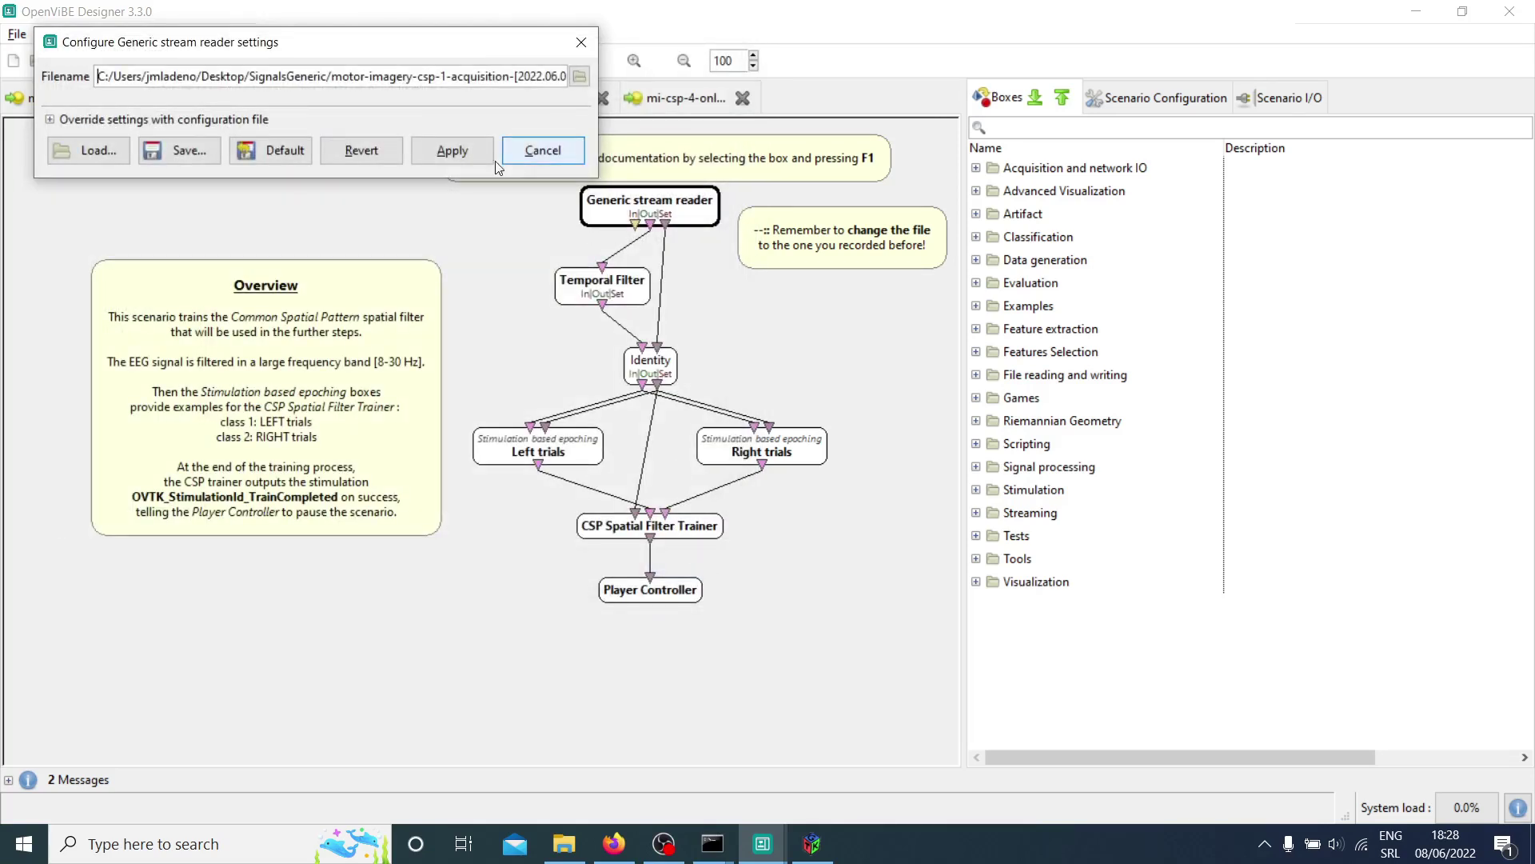
pyautogui.click(462, 157)
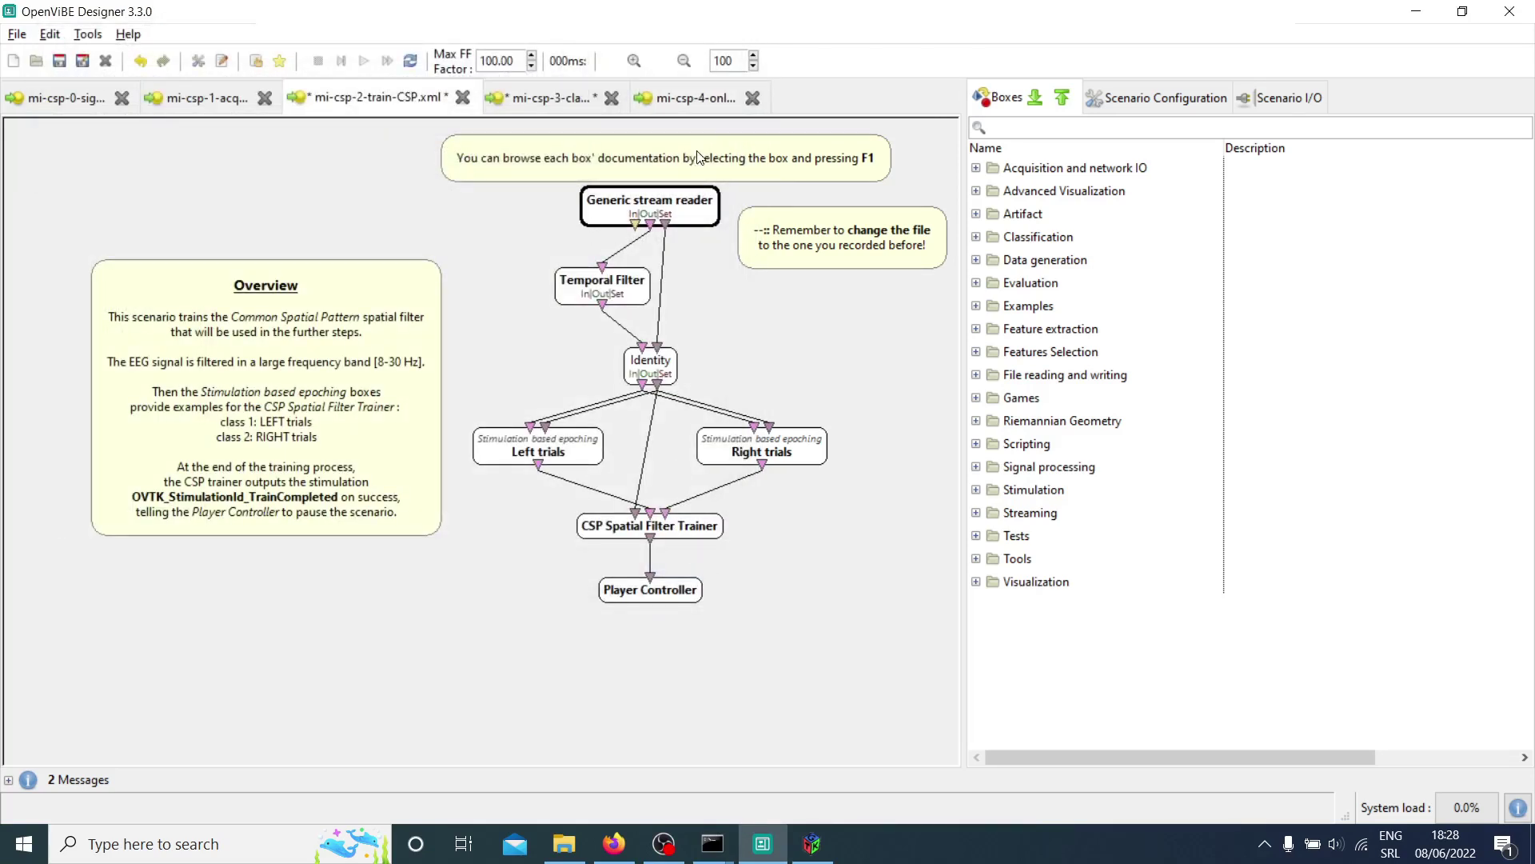
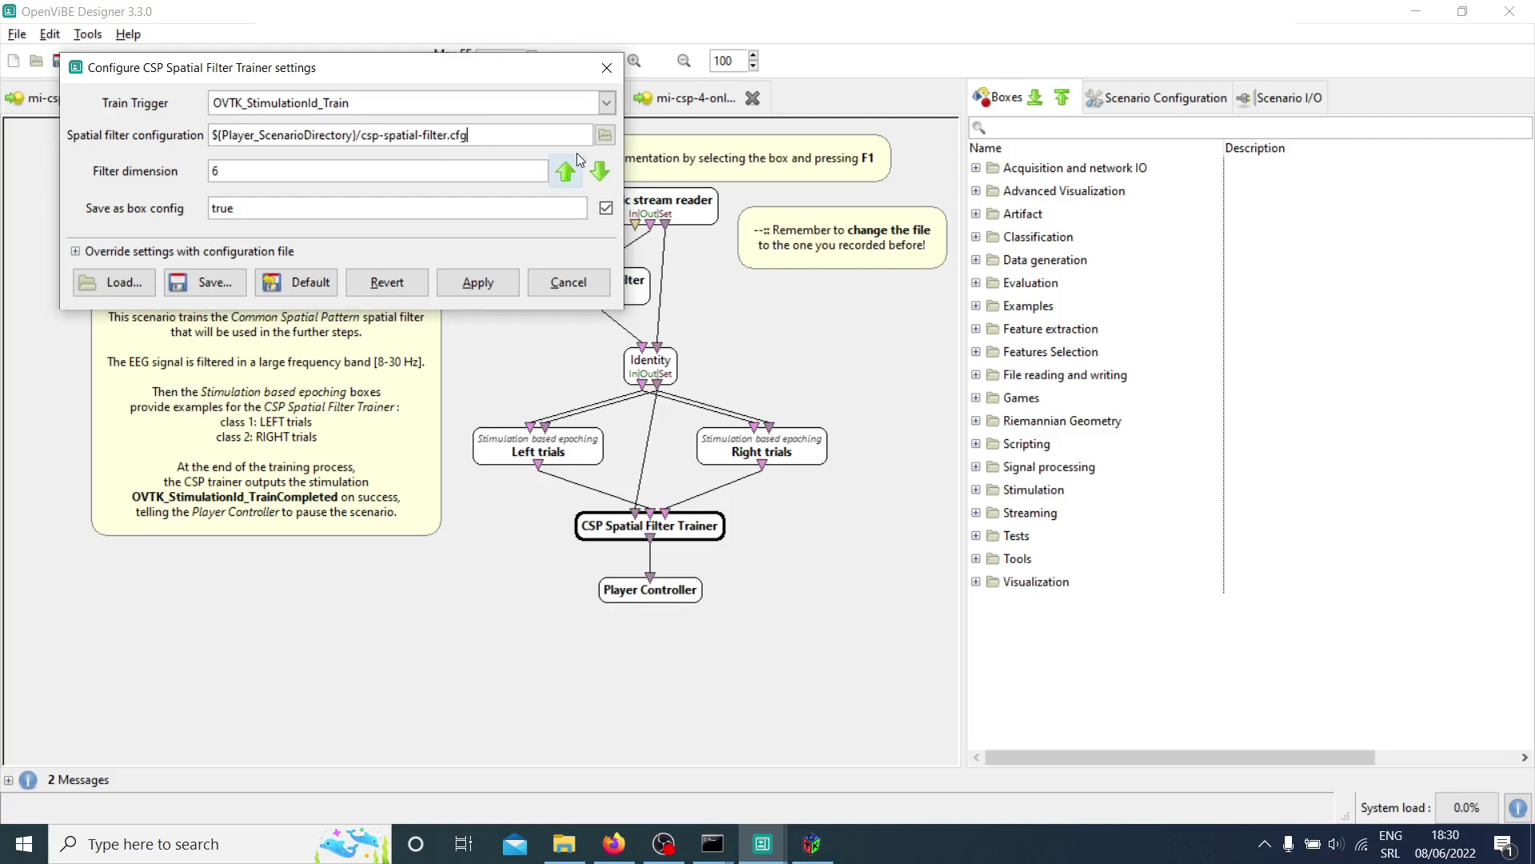
pyautogui.click(606, 136)
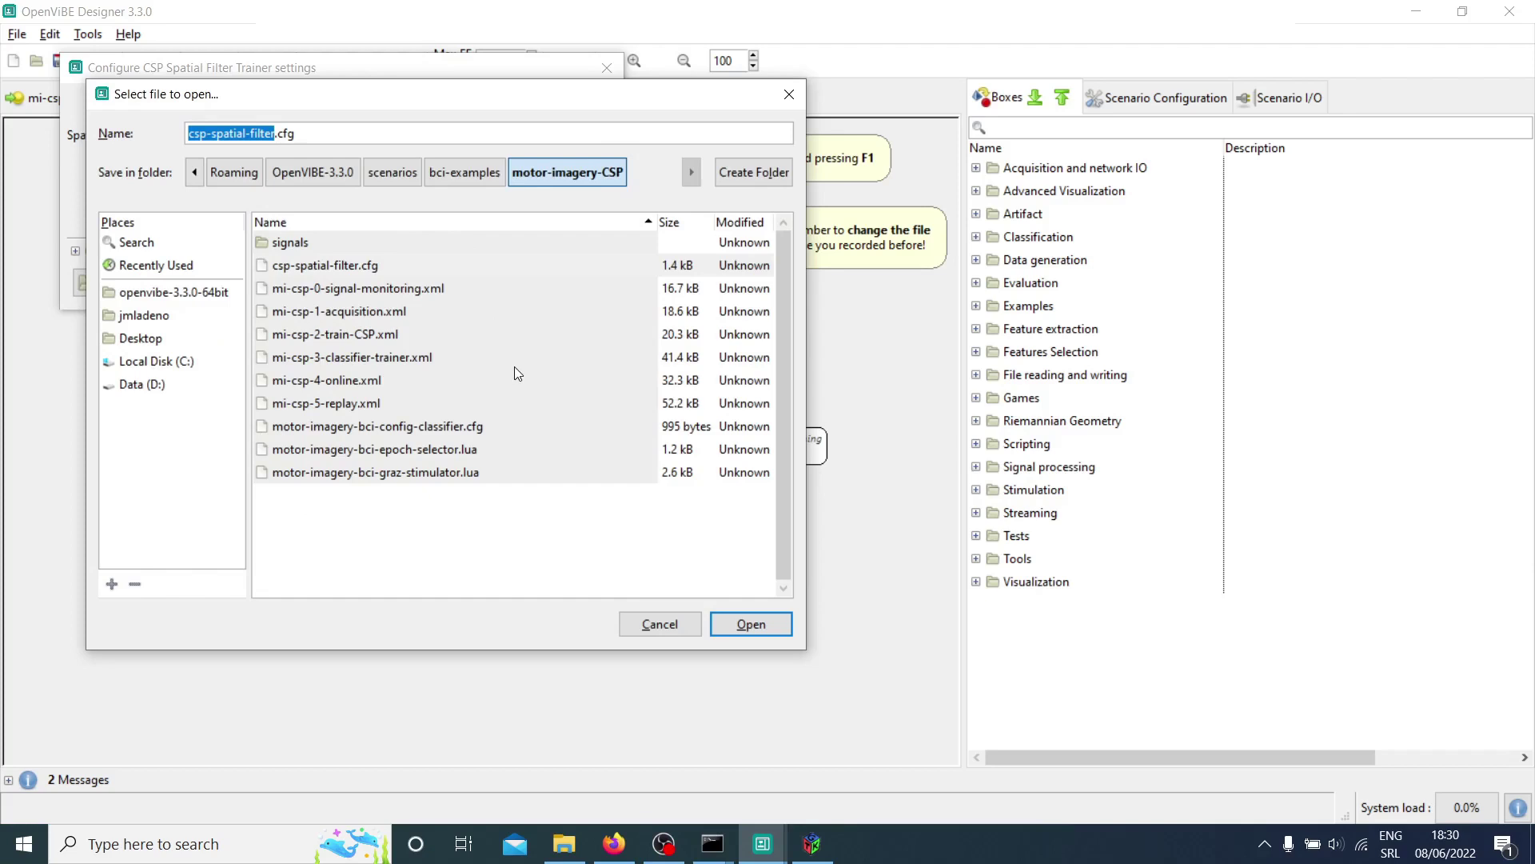
pyautogui.click(738, 624)
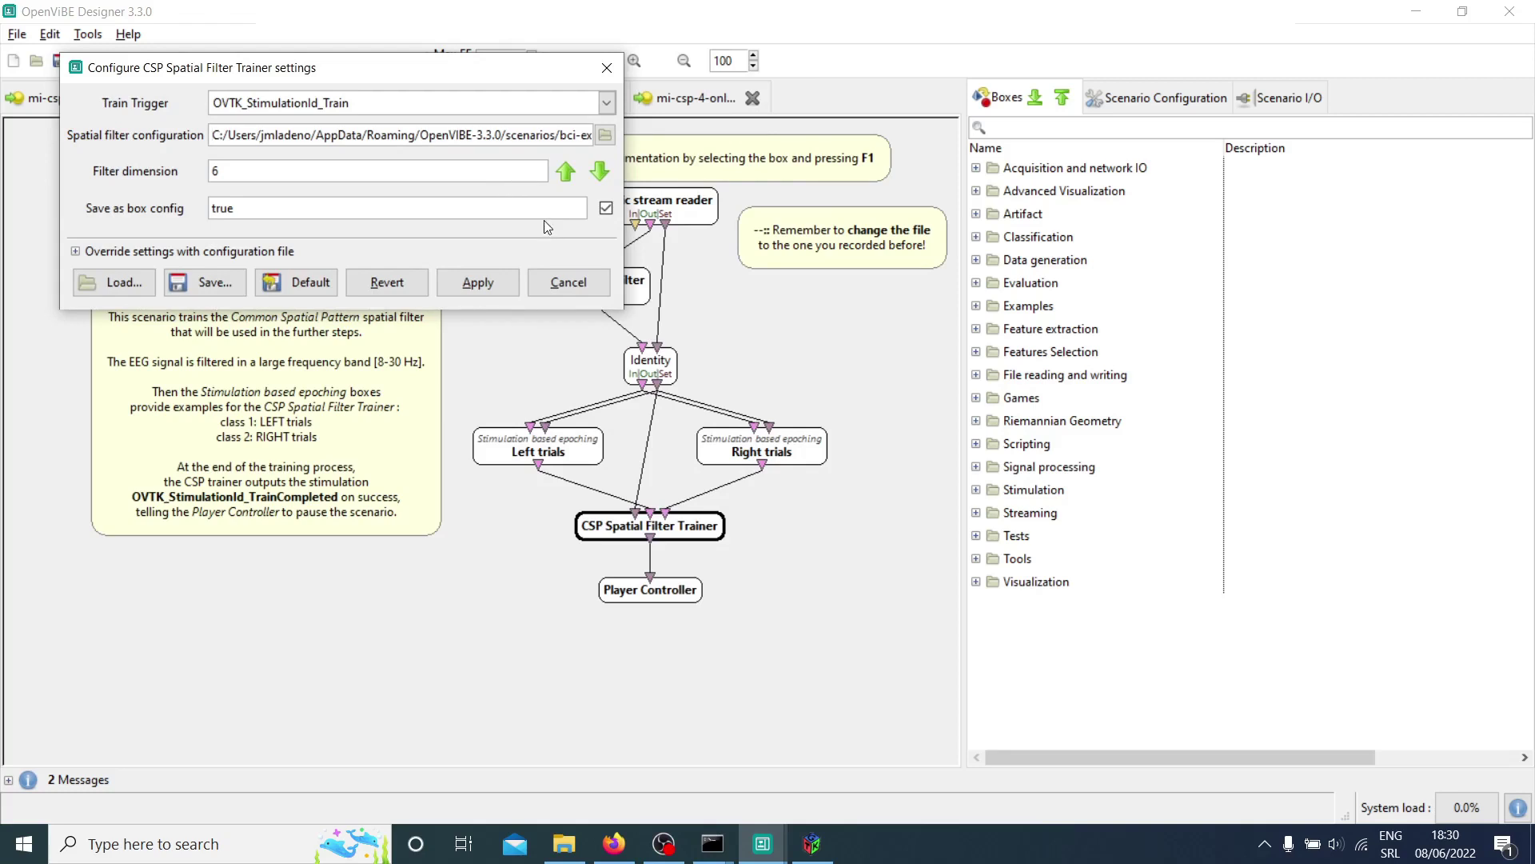
pyautogui.click(568, 282)
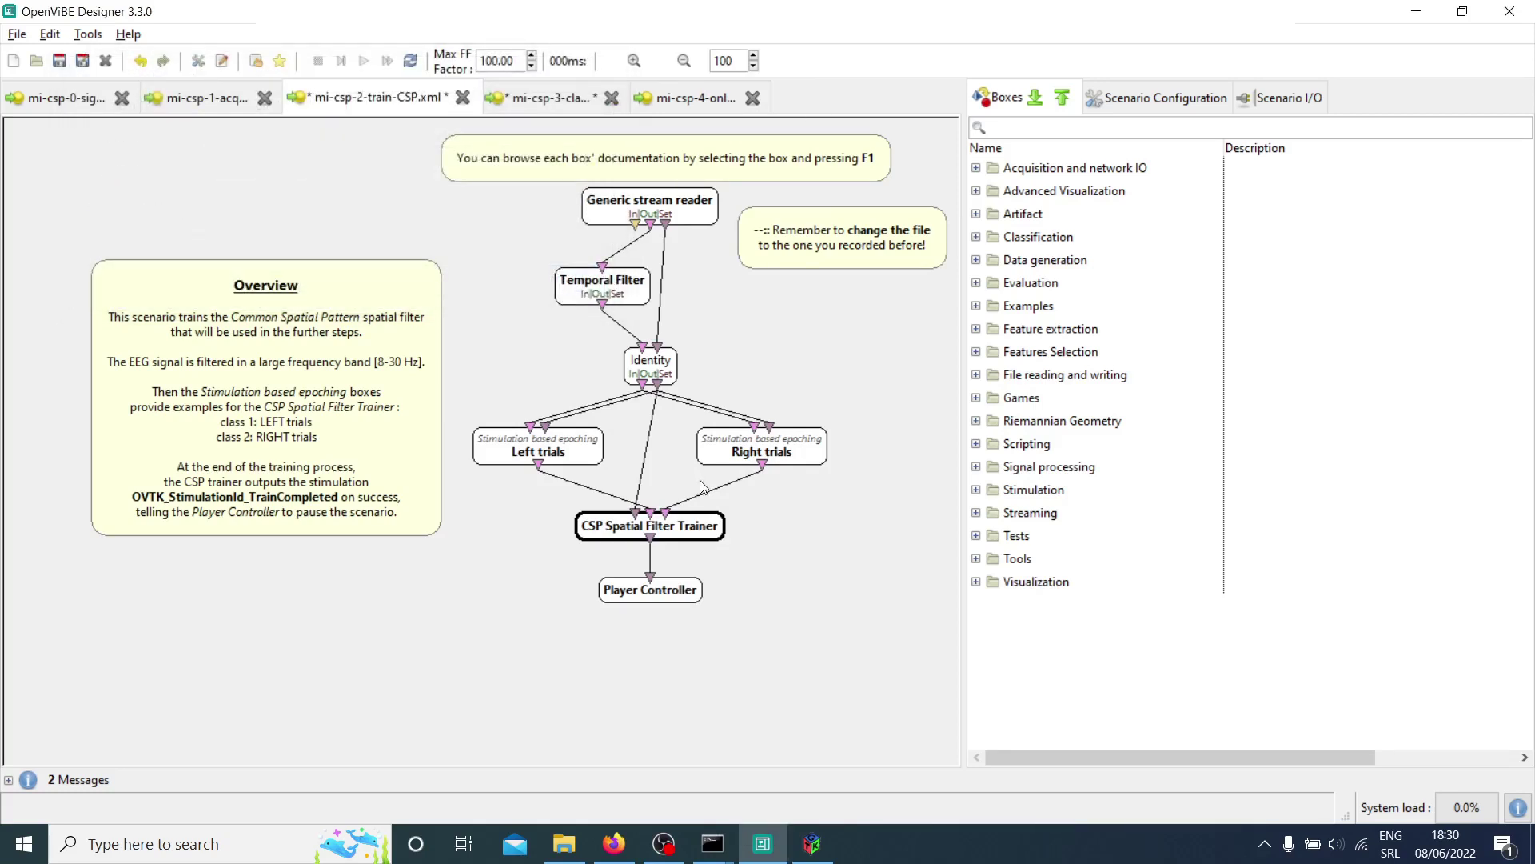
# - Review the CSP Spatial Filter Trainer settings and the Classifier trainer settings in mi-csp-3-classifier-trainer, closing both without changes
pyautogui.doubleClick(708, 533)
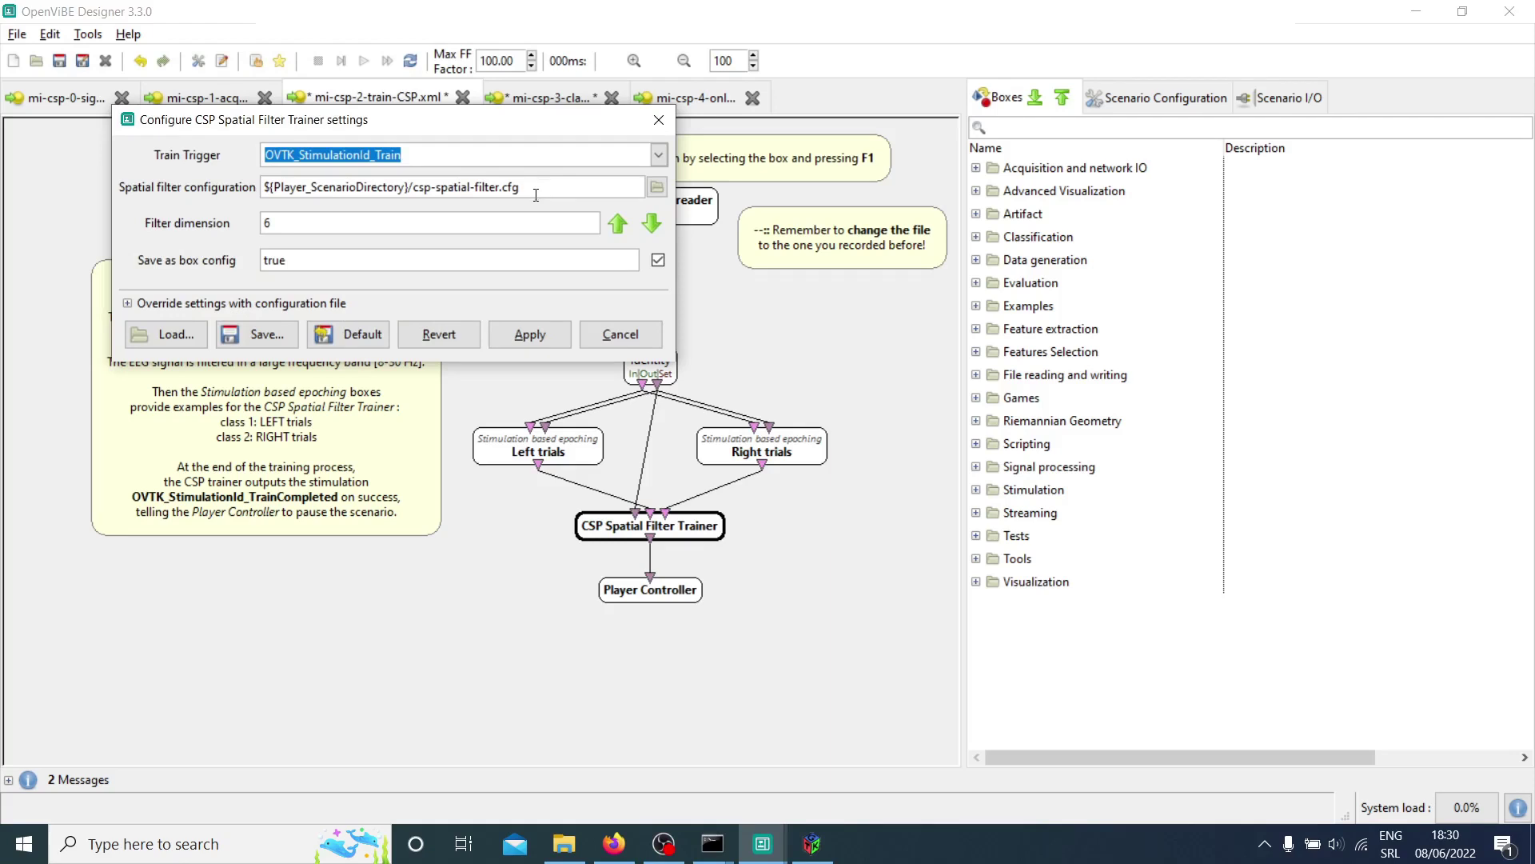
pyautogui.click(632, 336)
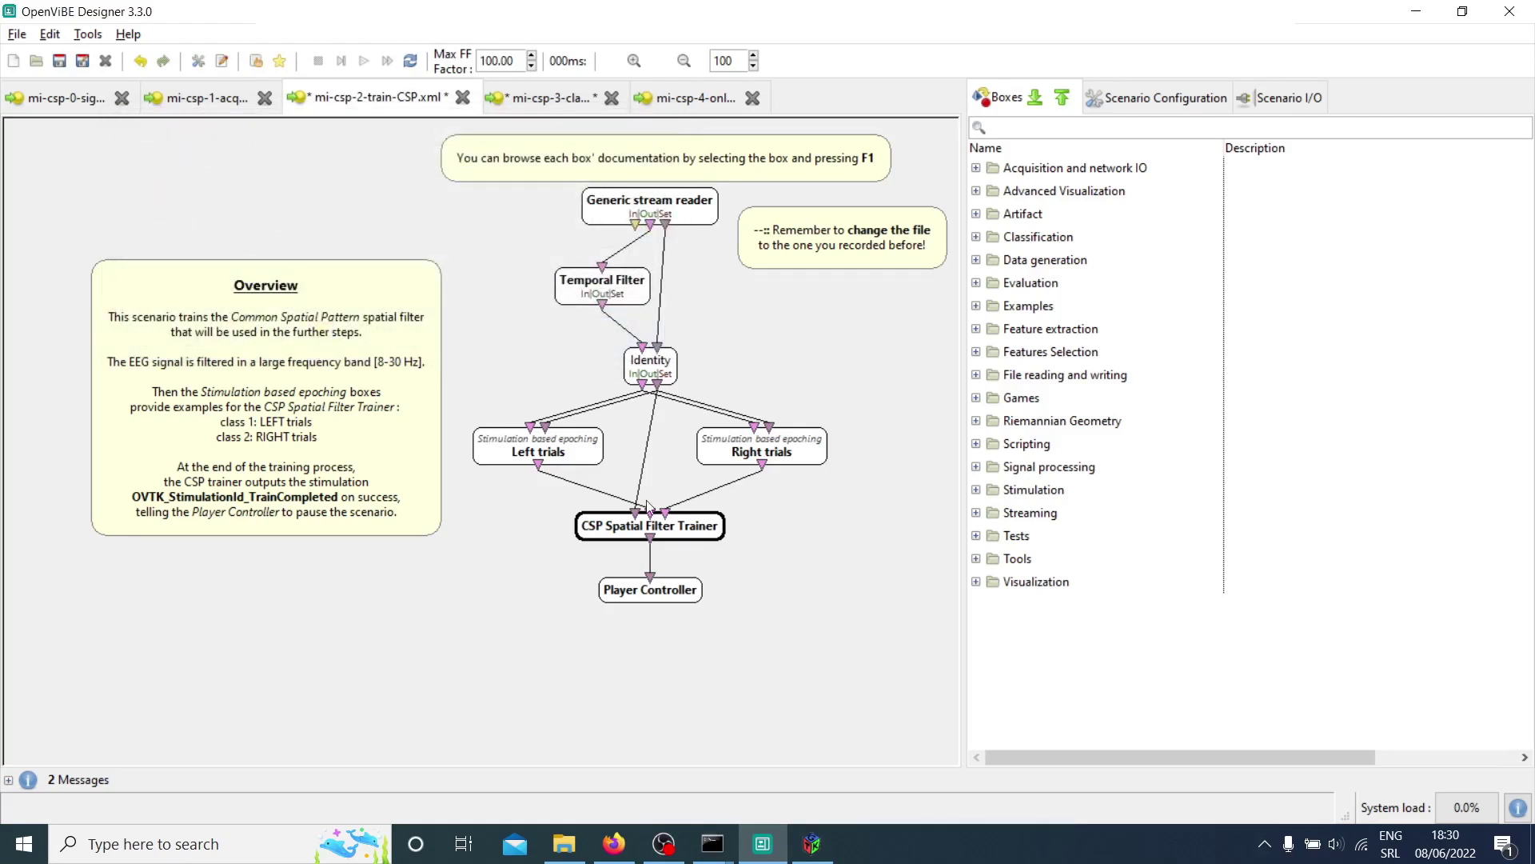
pyautogui.click(552, 100)
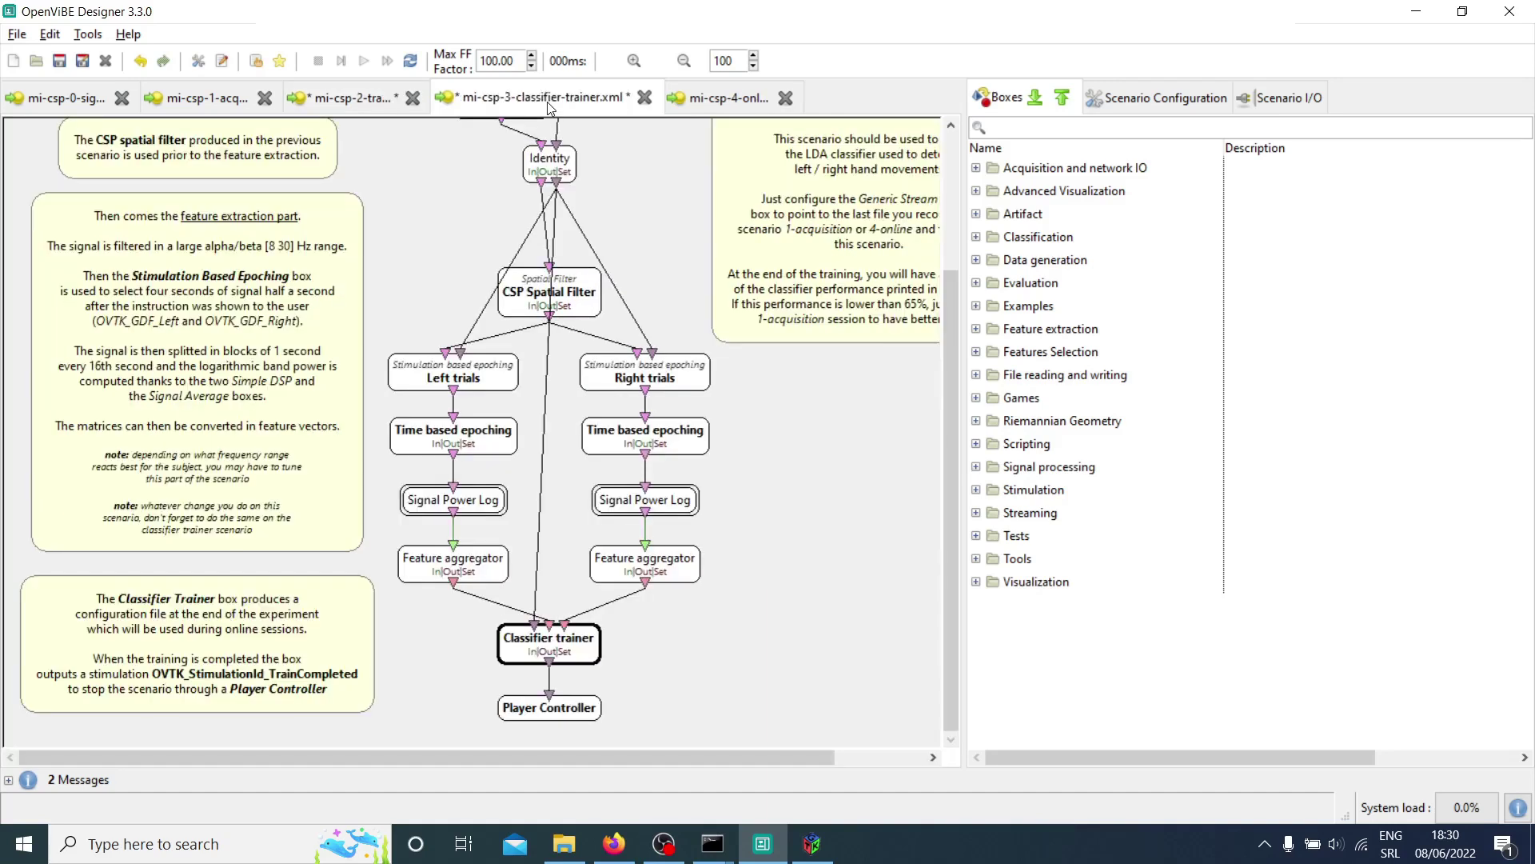
pyautogui.doubleClick(589, 648)
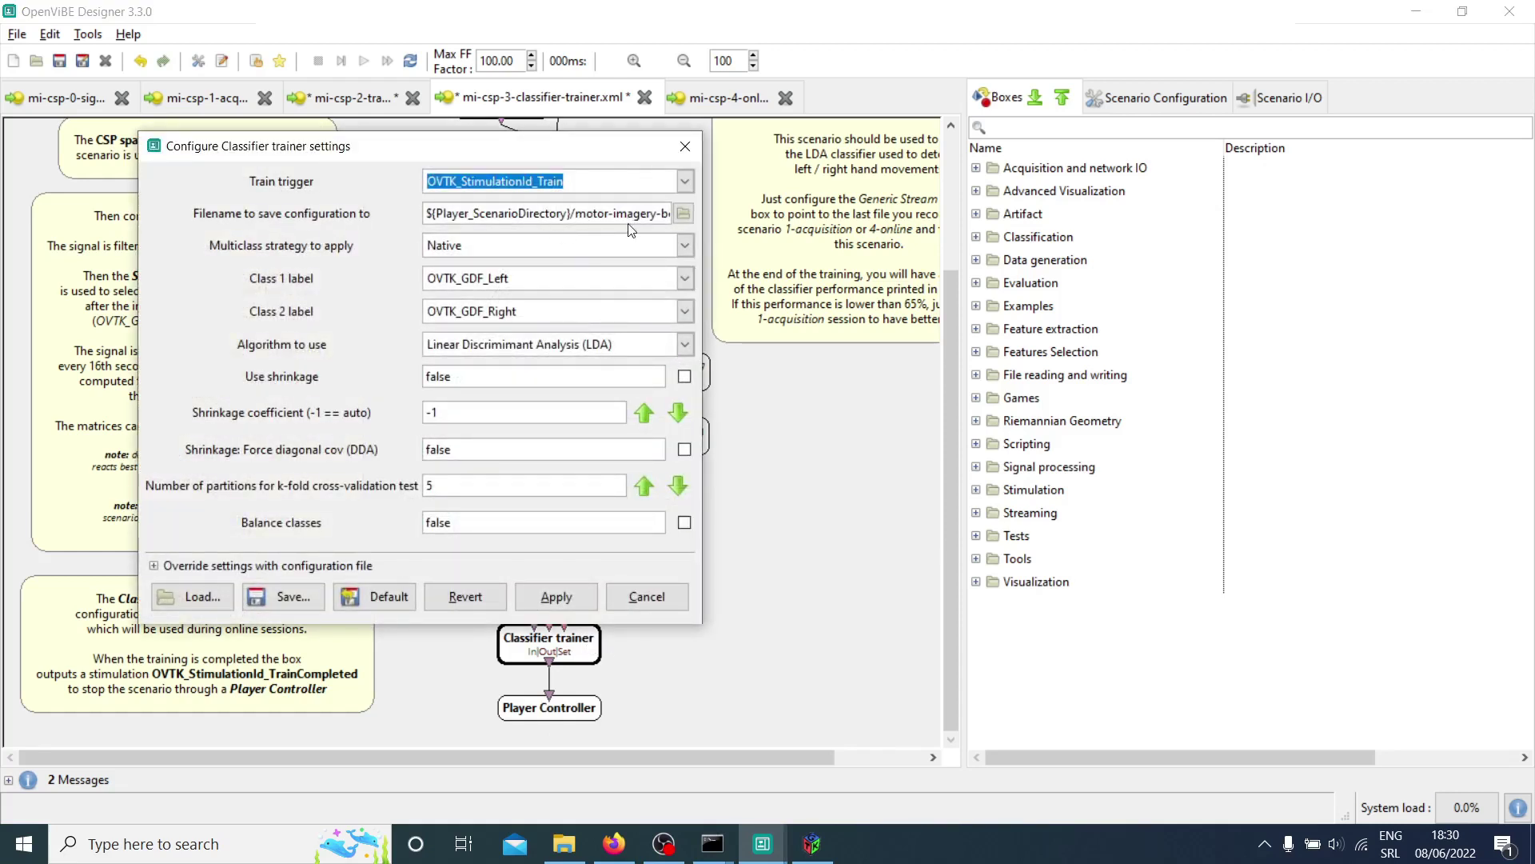
pyautogui.click(674, 596)
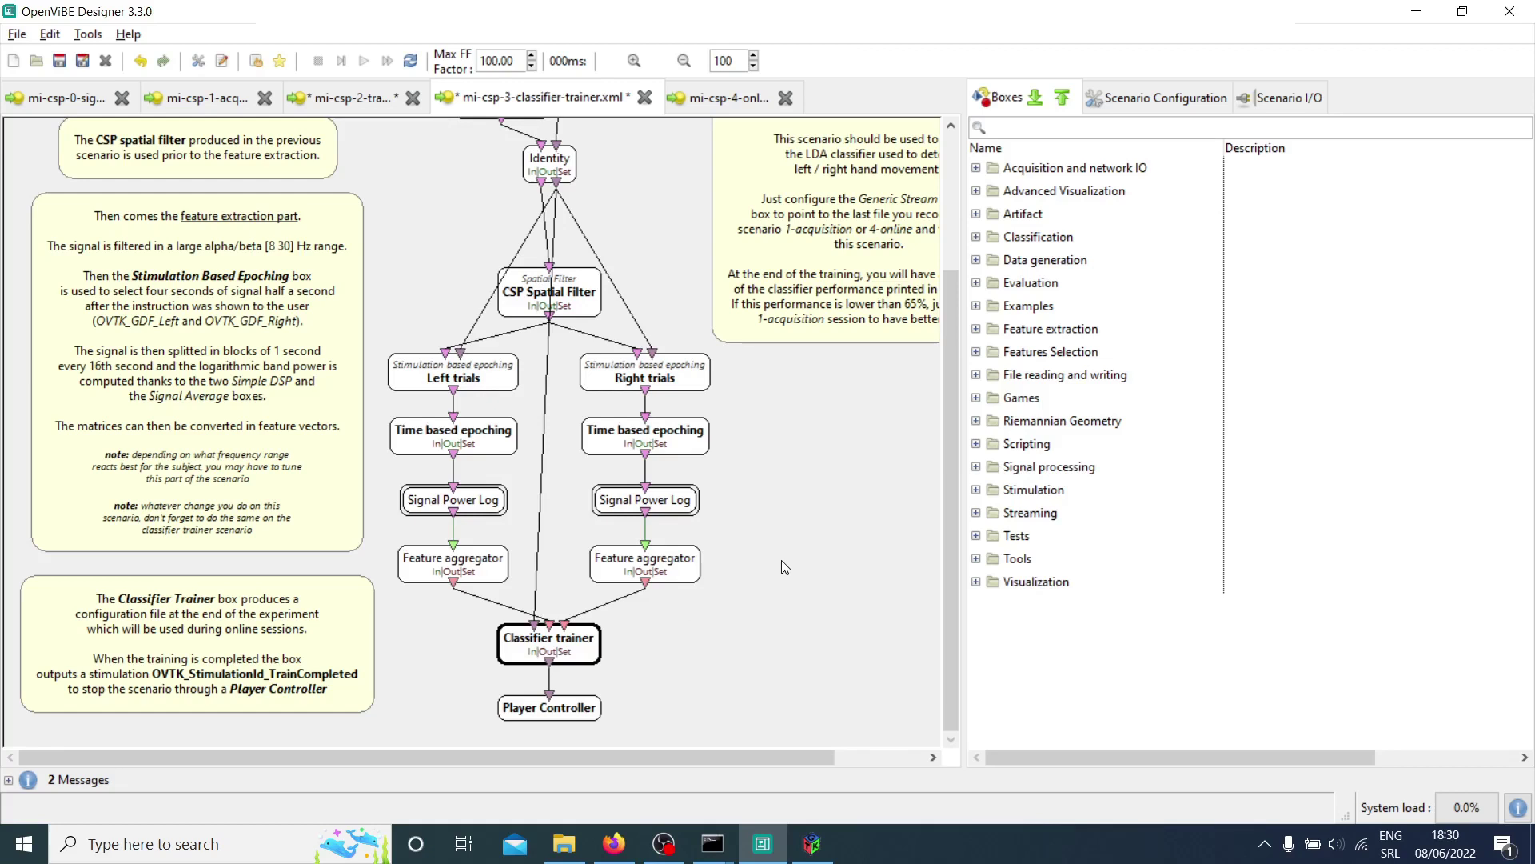
# - Compare the spatial filter configuration path in mi-csp-2-train-CSP with the Classifier trainer's configuration filename, leaving both boxes' settings unchanged
pyautogui.click(357, 104)
pyautogui.doubleClick(707, 524)
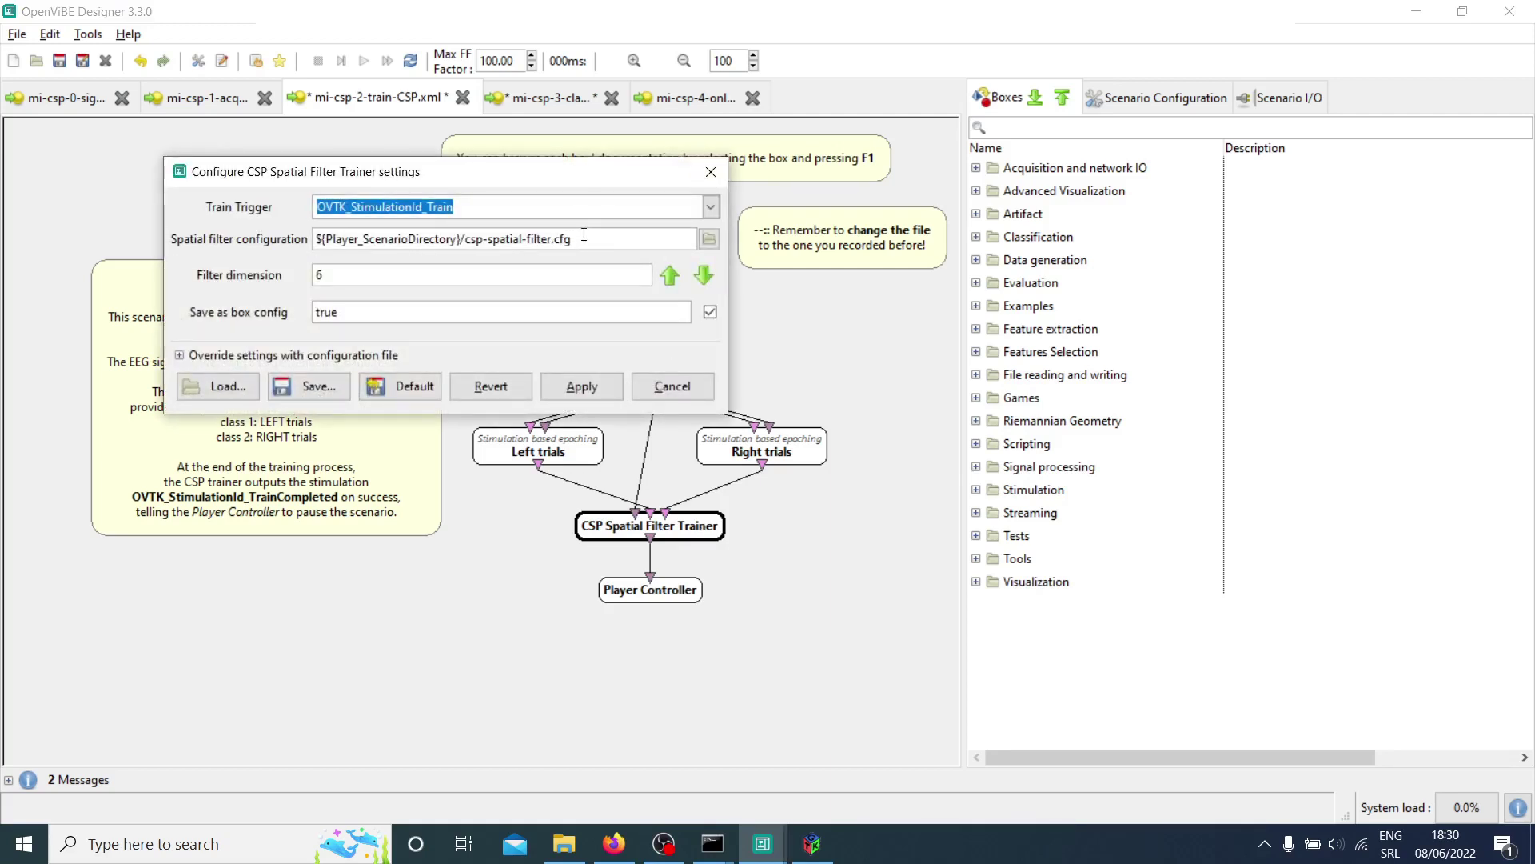
pyautogui.click(676, 385)
pyautogui.click(565, 99)
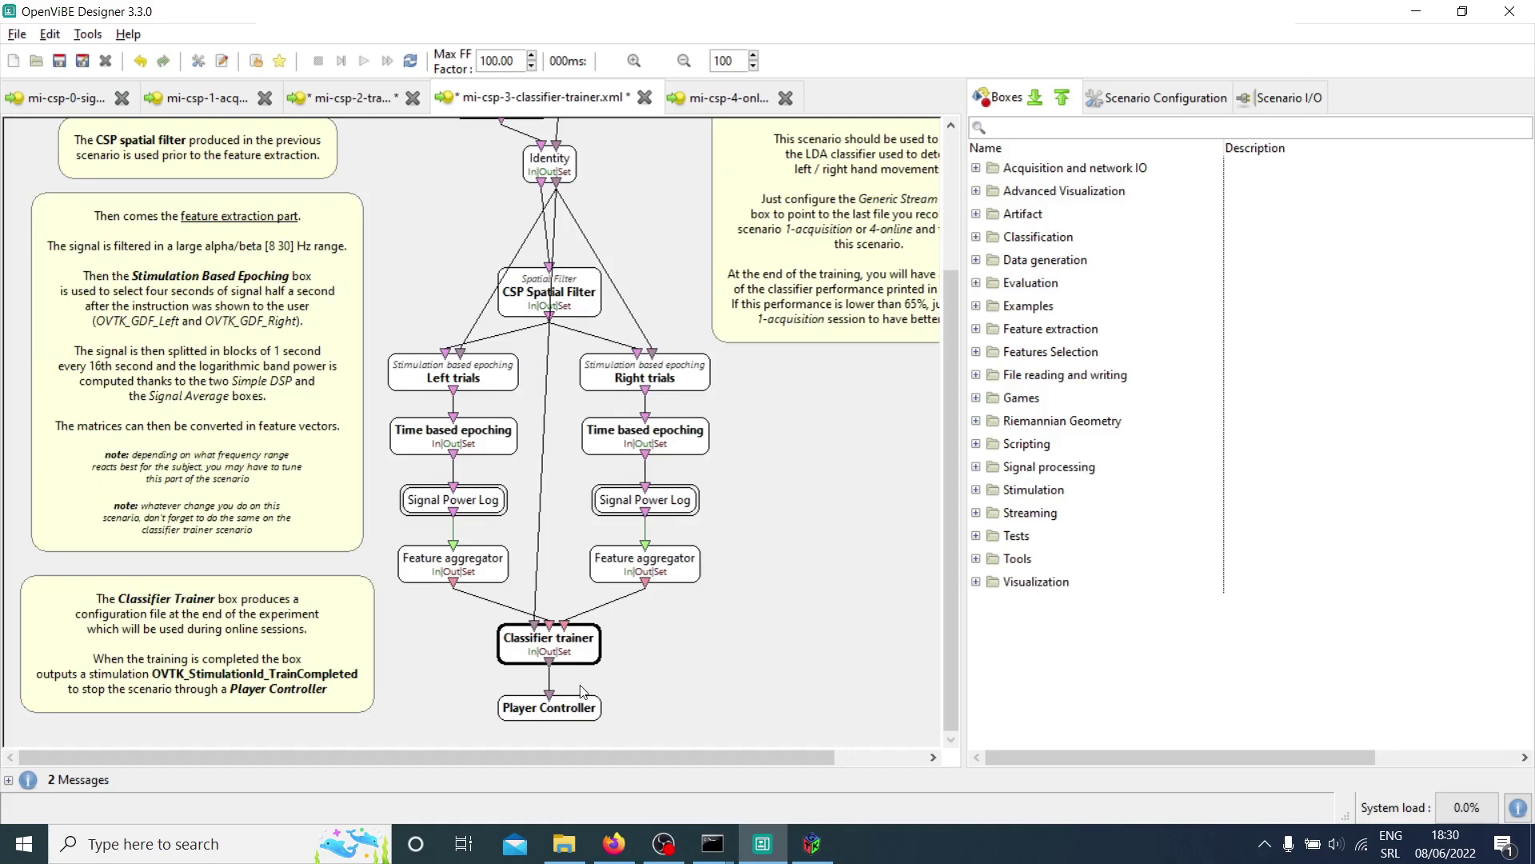
pyautogui.doubleClick(588, 650)
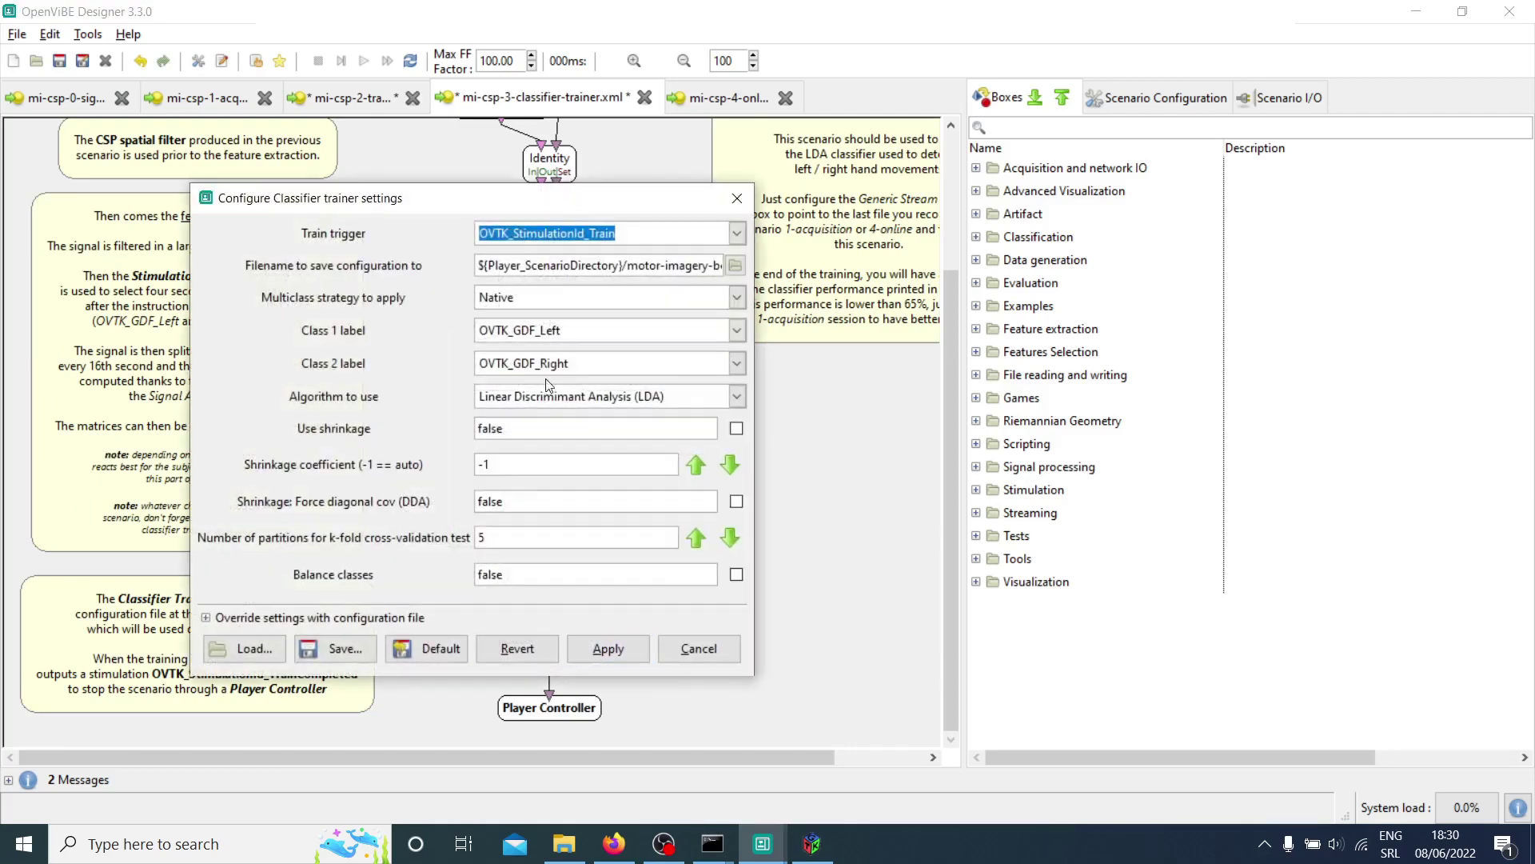
pyautogui.click(699, 648)
pyautogui.click(358, 97)
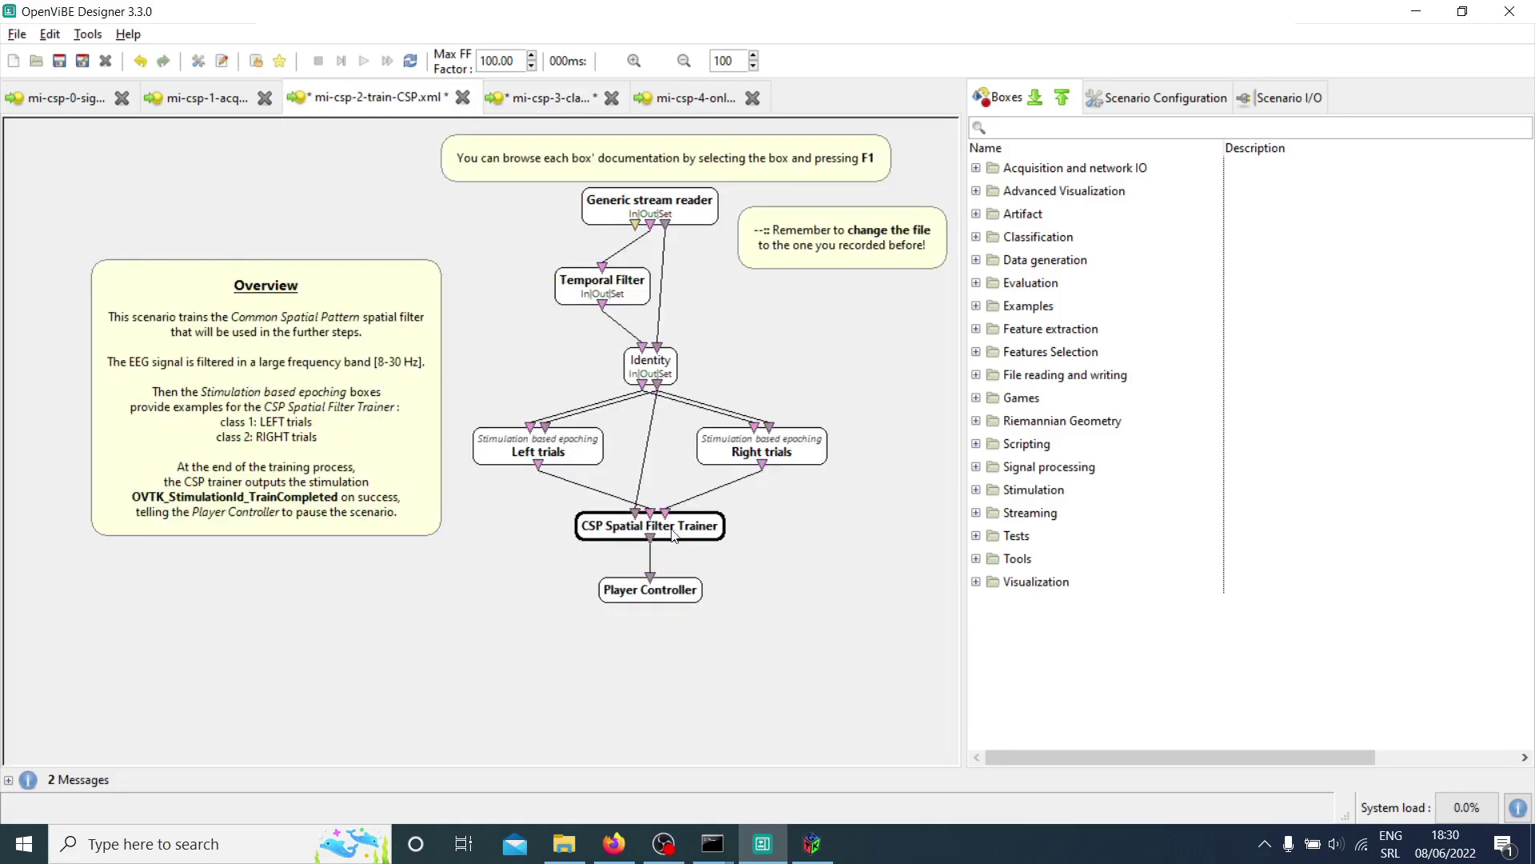
pyautogui.doubleClick(672, 534)
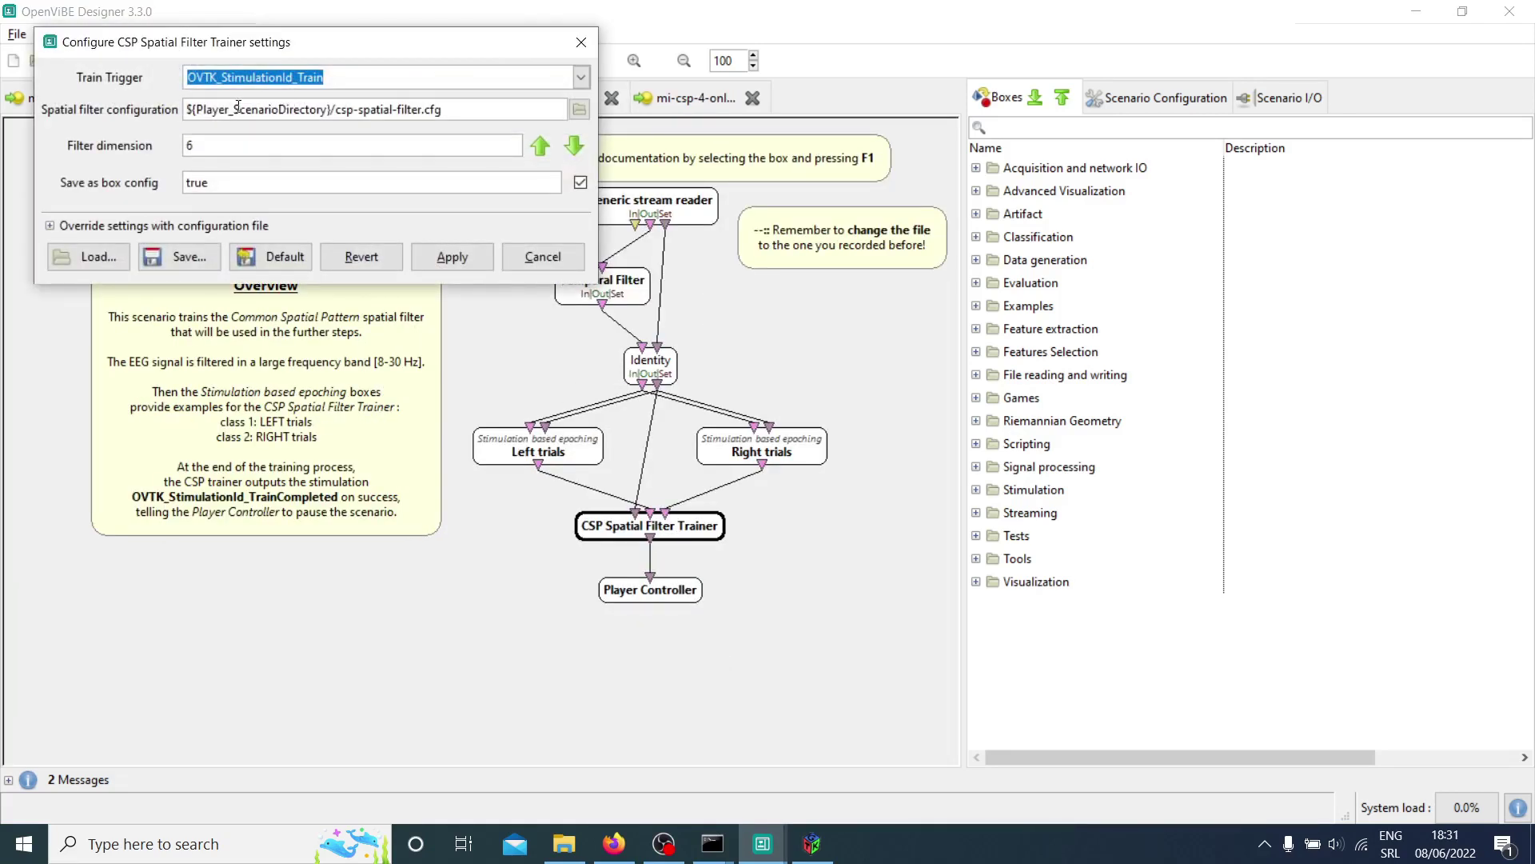
pyautogui.click(552, 266)
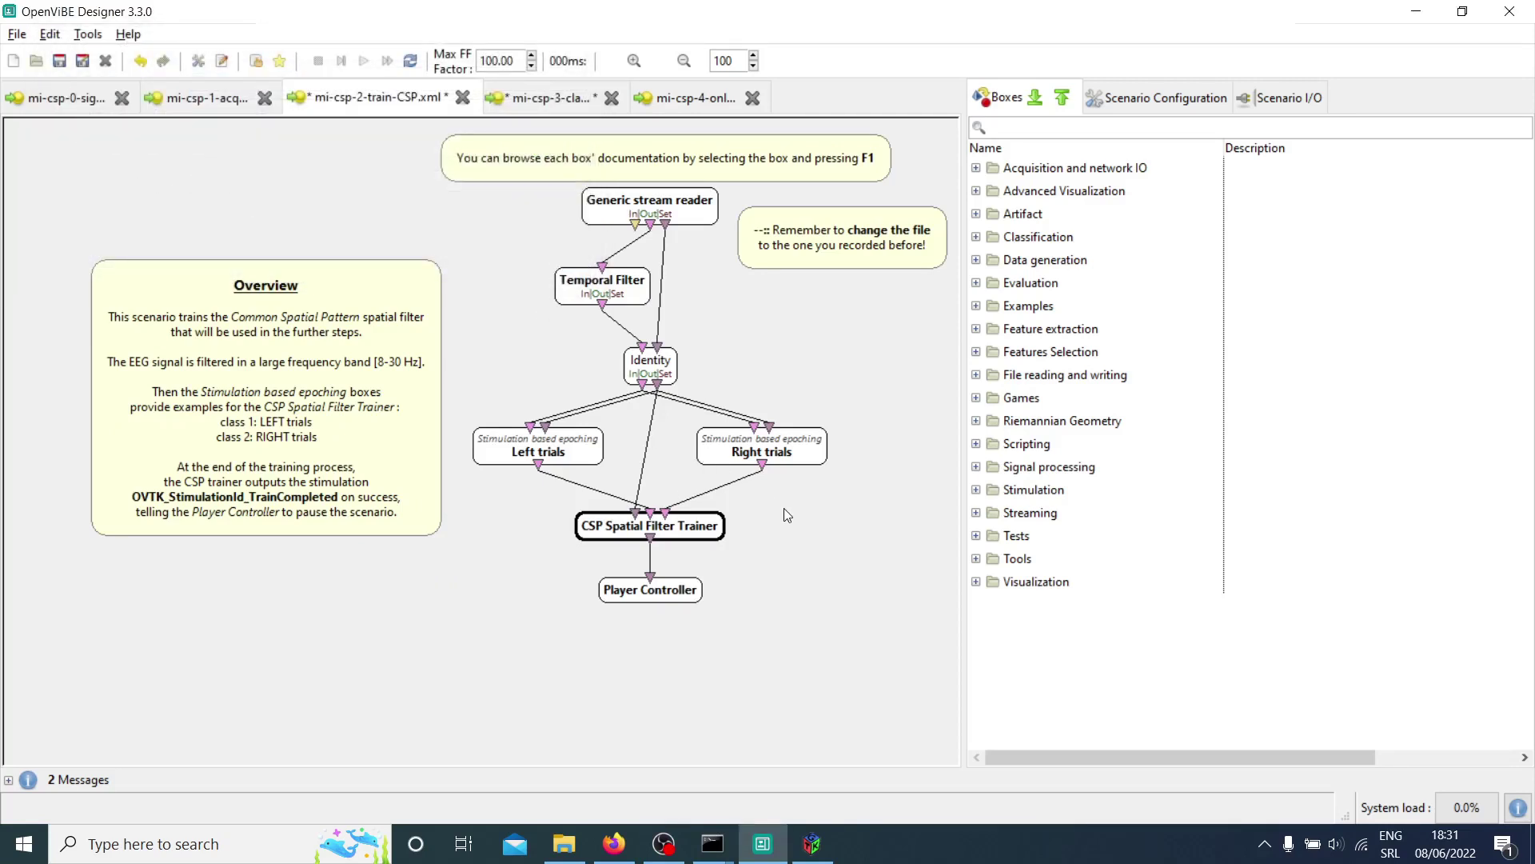
# - Run the mi-csp-2-train-CSP scenario in fast-forward mode to train the CSP spatial filter
pyautogui.click(388, 62)
pyautogui.click(195, 100)
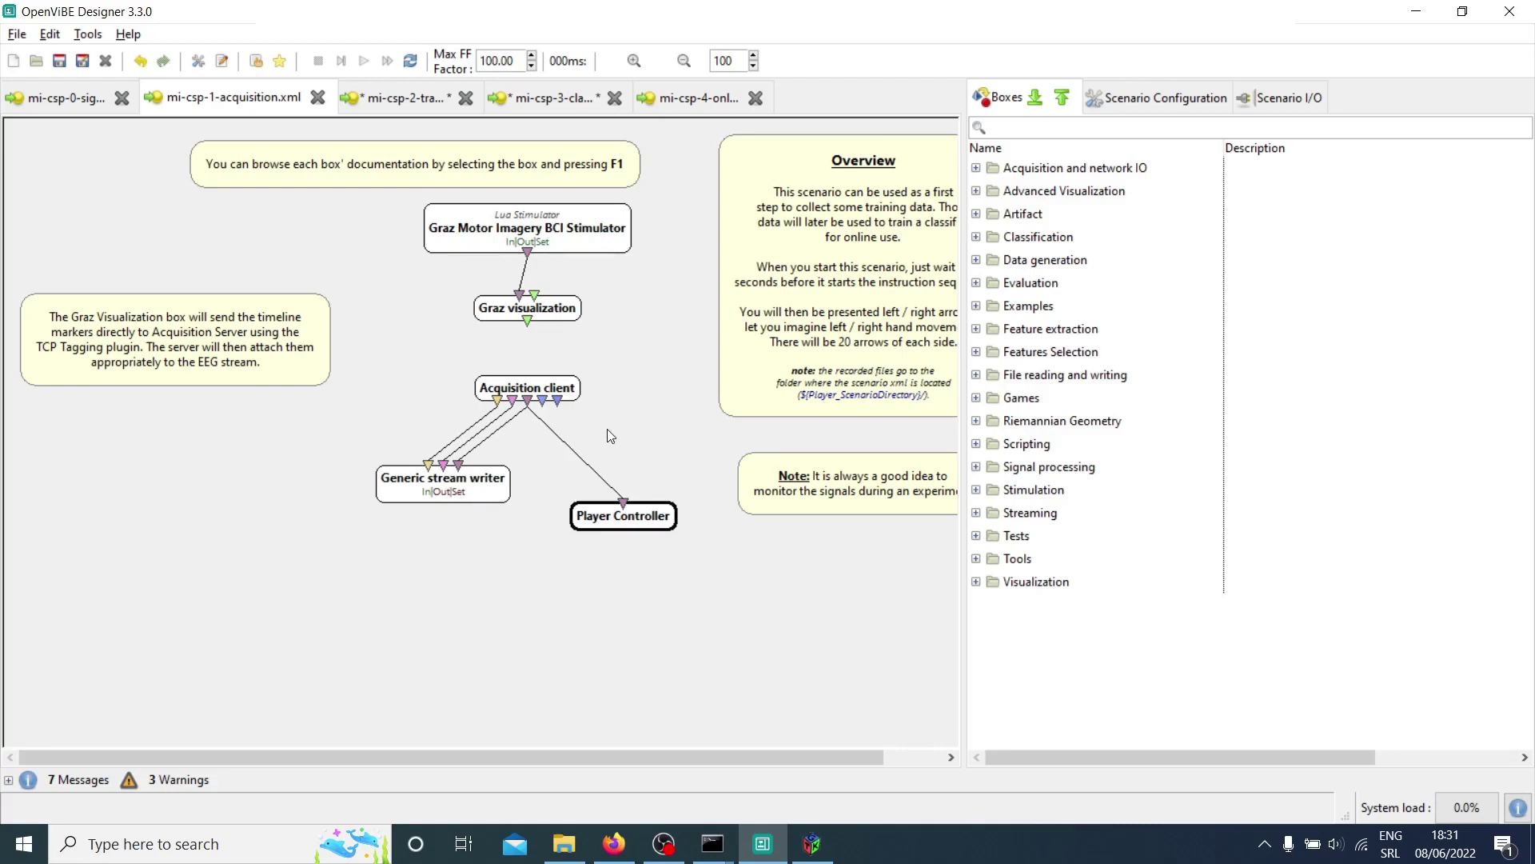
pyautogui.click(404, 108)
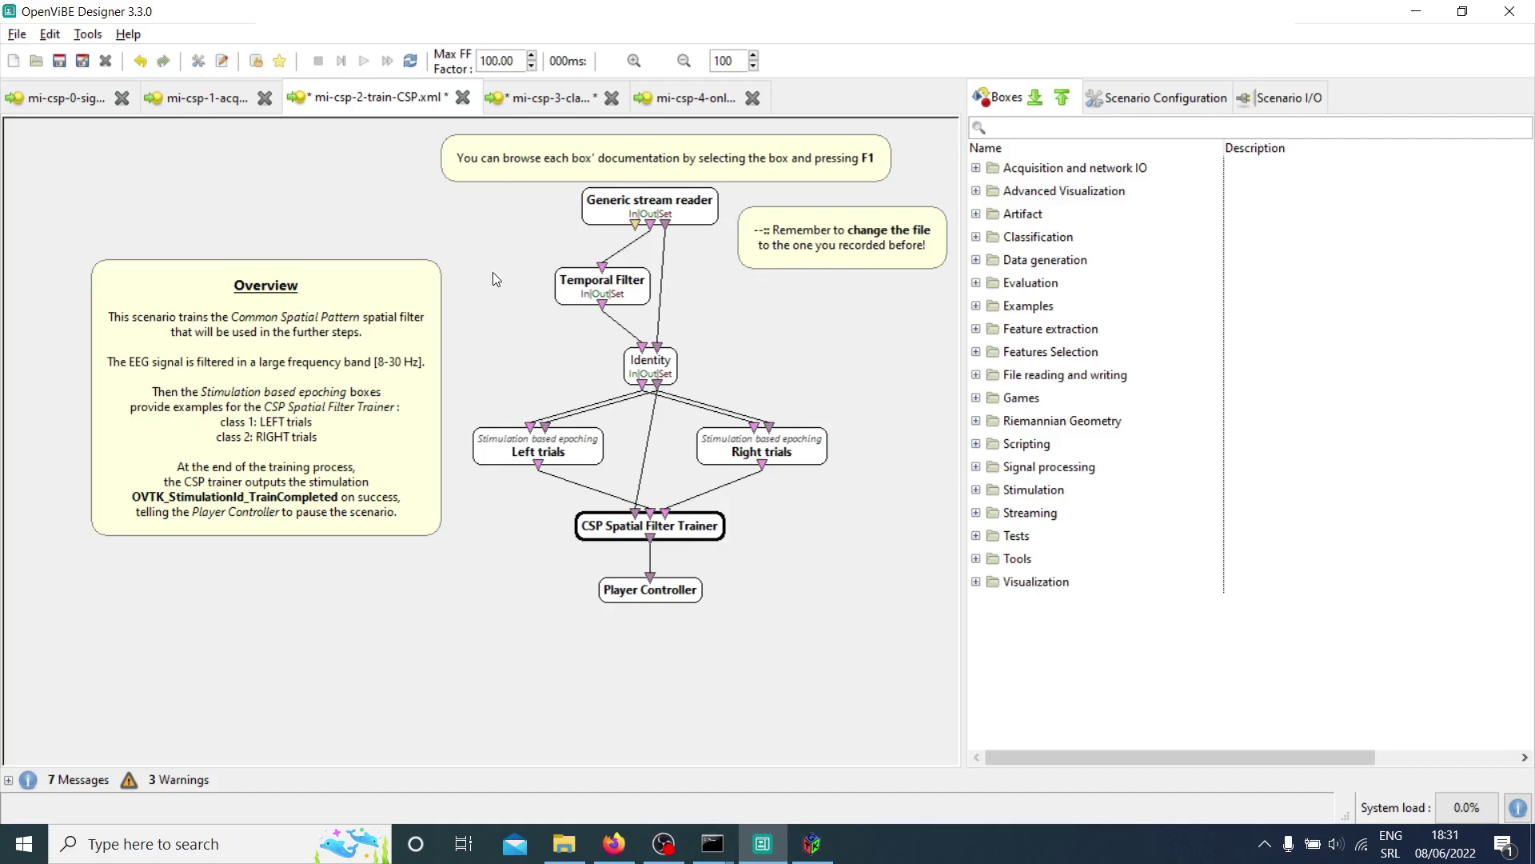
# - In the mi-csp-3-classifier-trainer scenario, set the Generic stream reader's file to motor-imagery-csp-1-acquisition-[2022.06.08-18.19.49].ov from SignalsGeneric
pyautogui.click(563, 108)
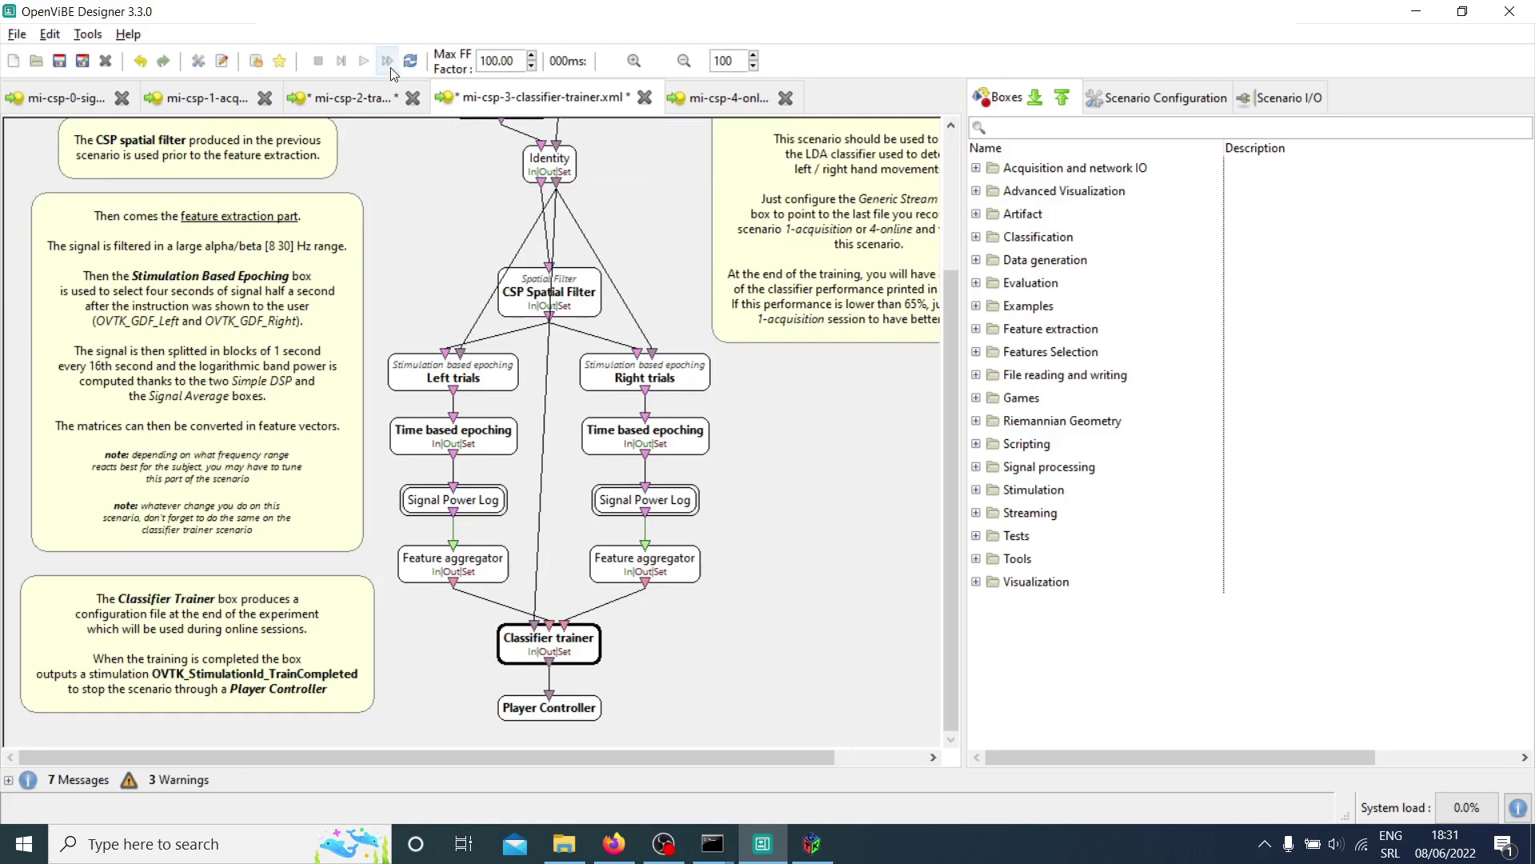
pyautogui.scroll(3, 696, 344)
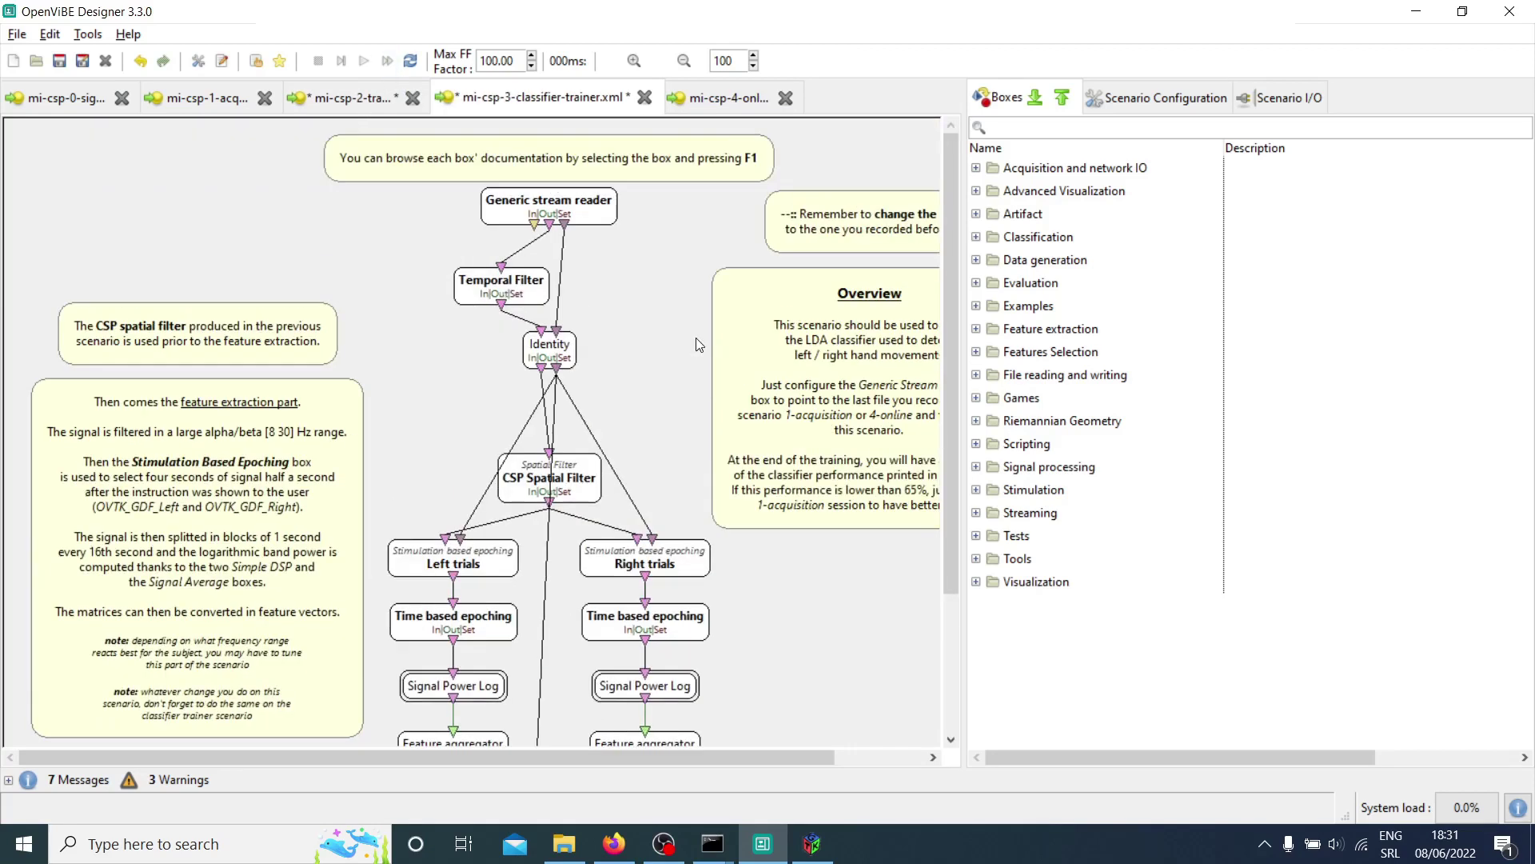
pyautogui.doubleClick(610, 211)
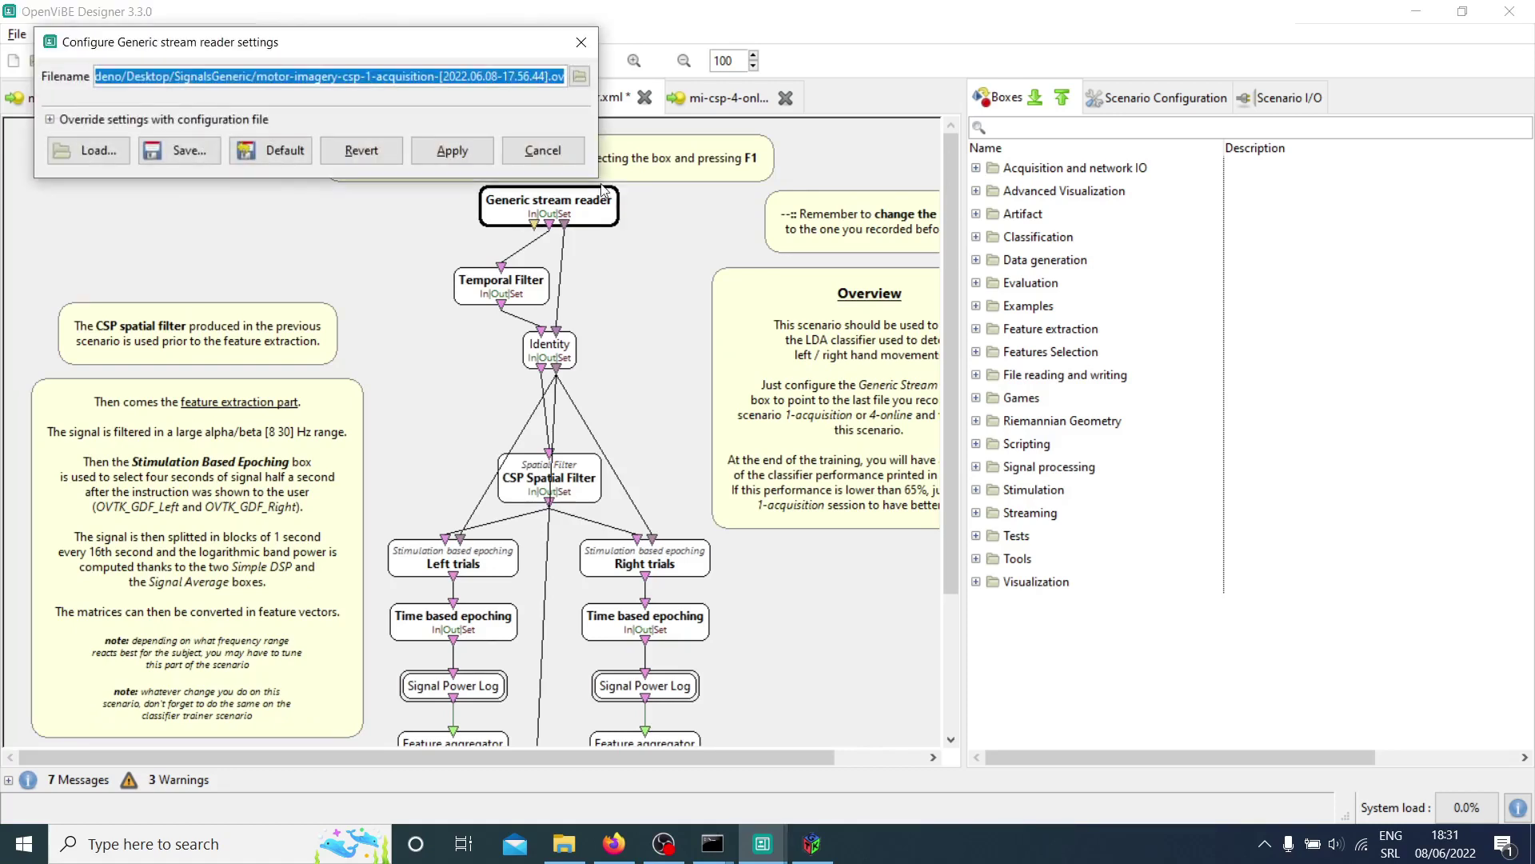
pyautogui.click(581, 80)
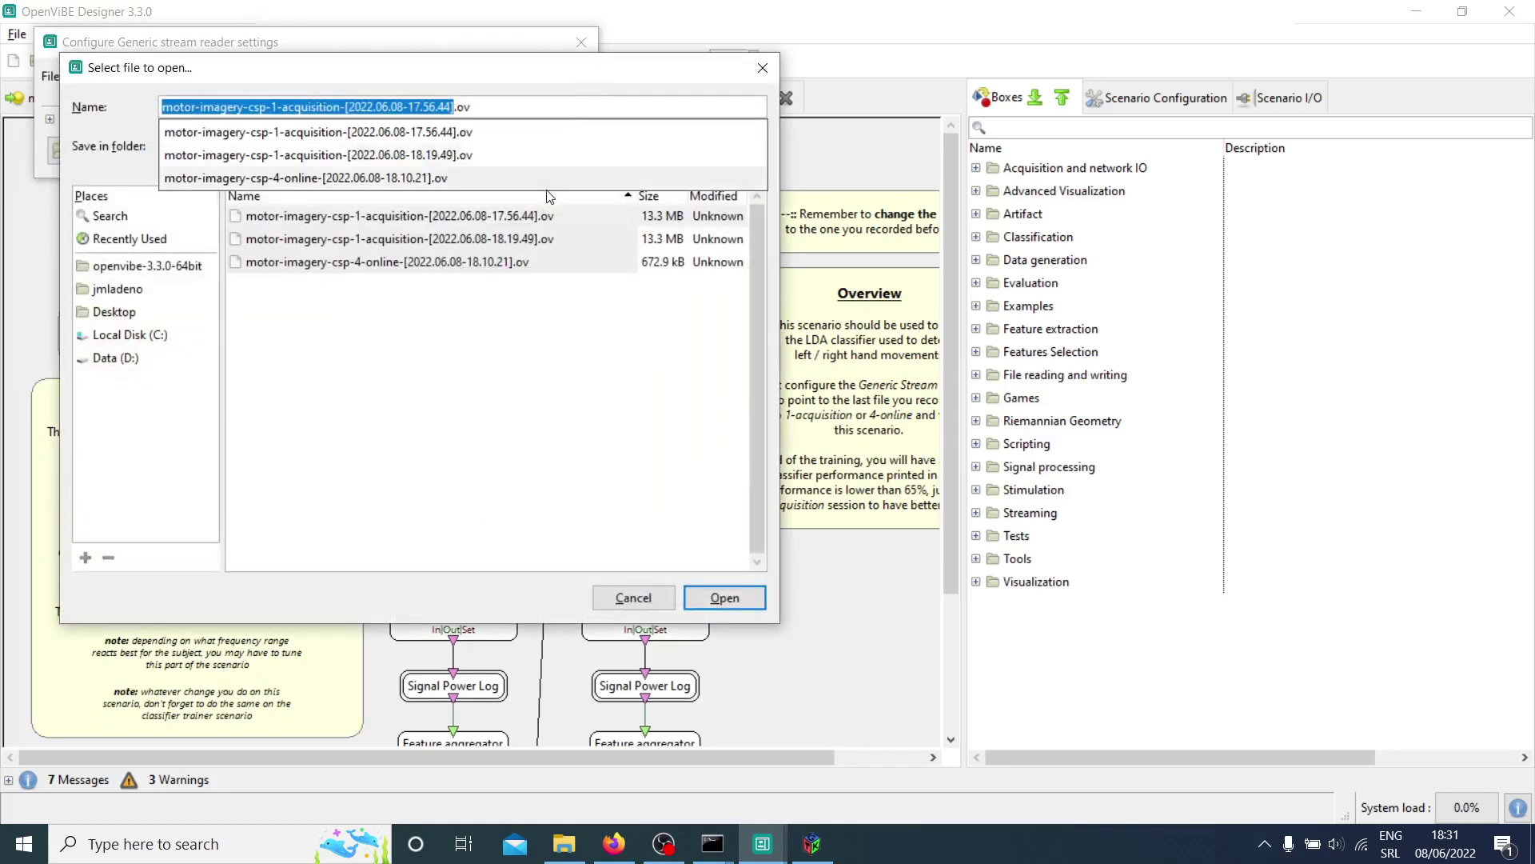
pyautogui.click(521, 240)
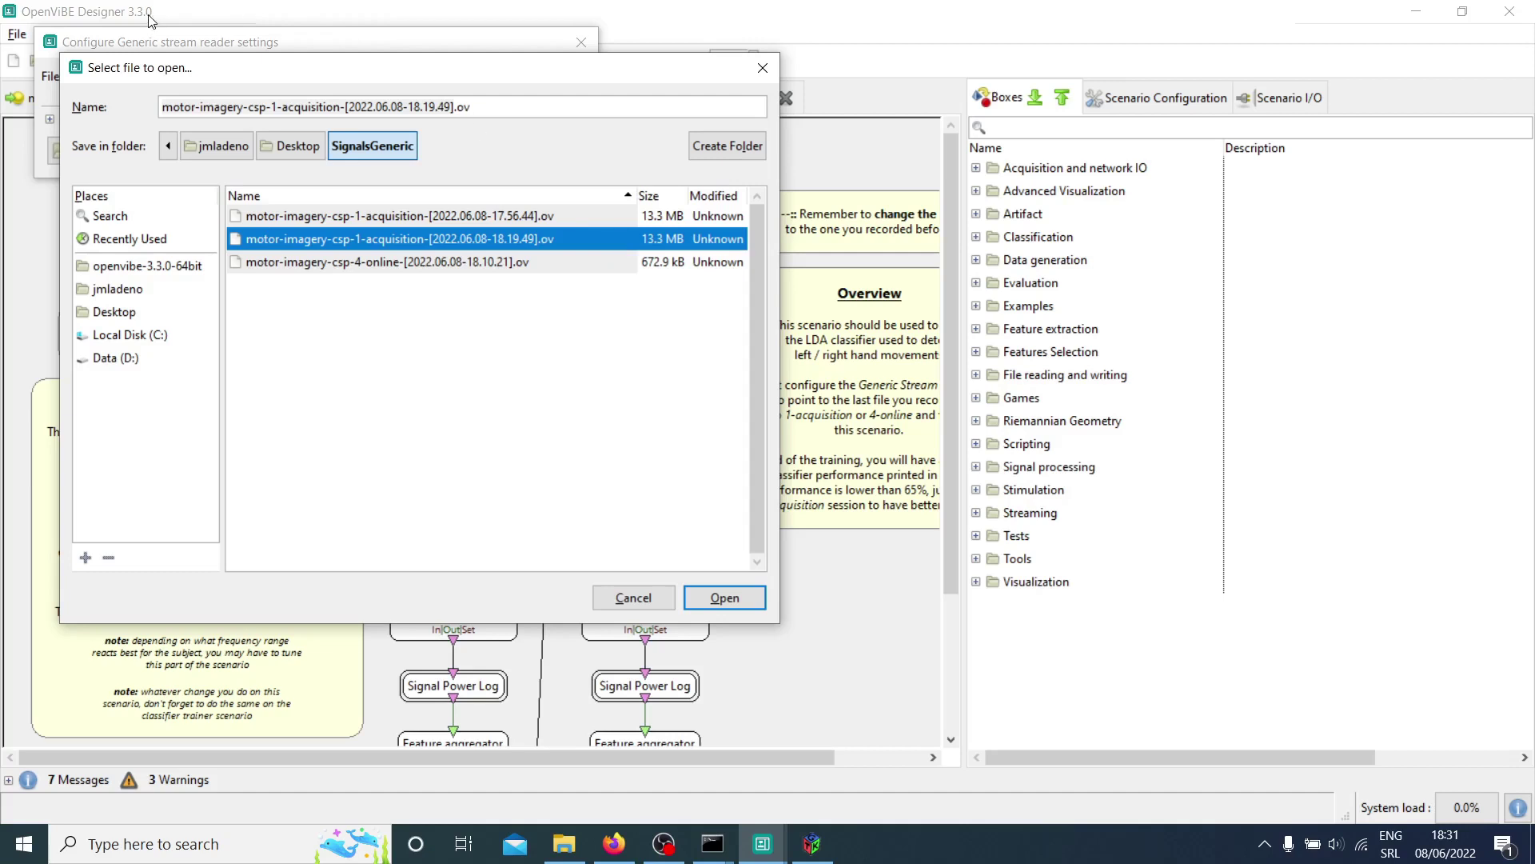
pyautogui.click(759, 601)
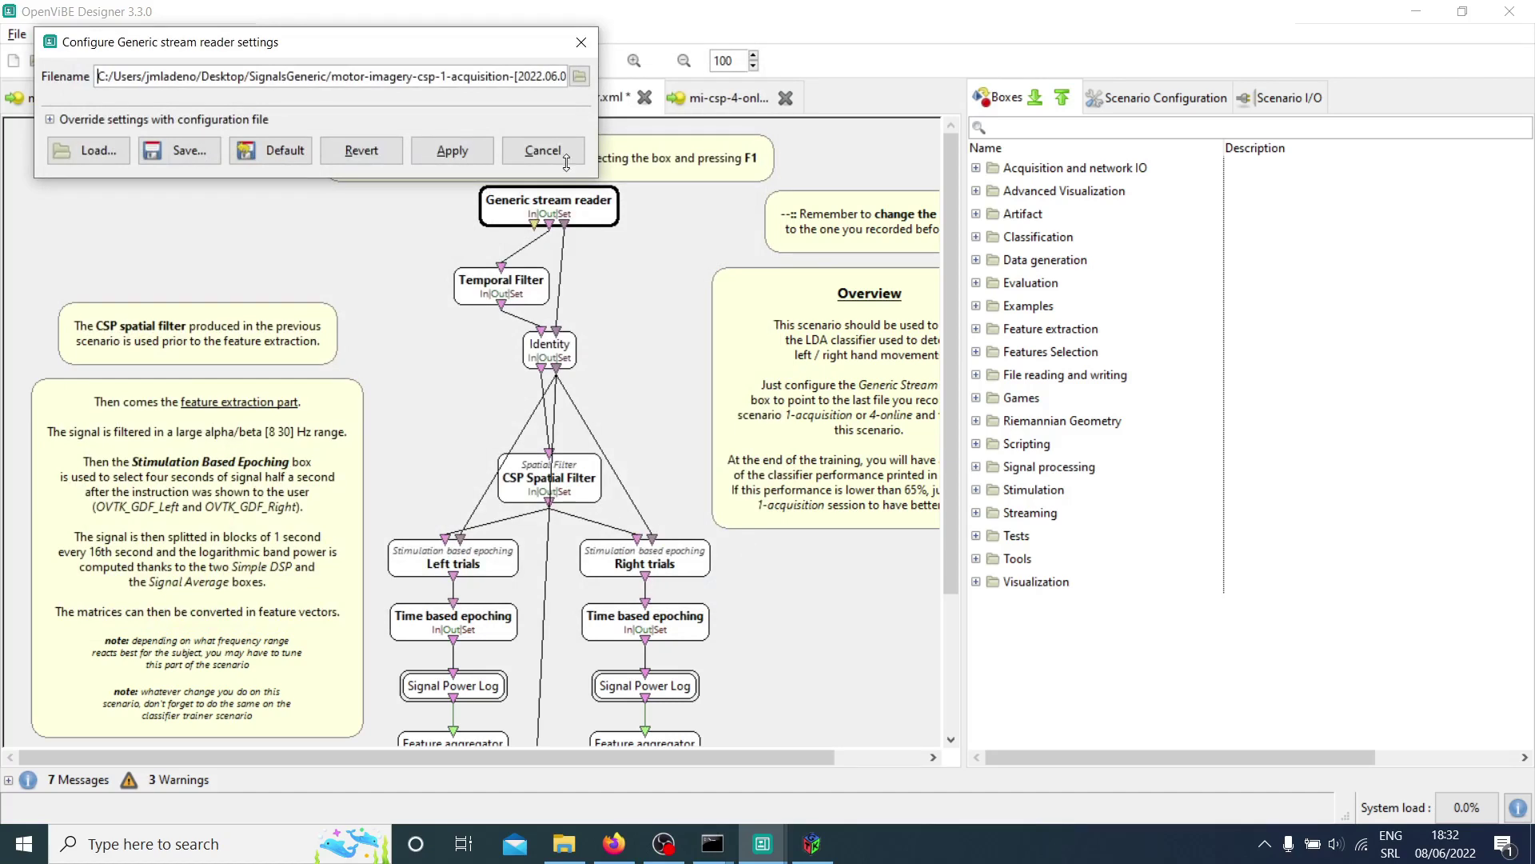
pyautogui.click(452, 151)
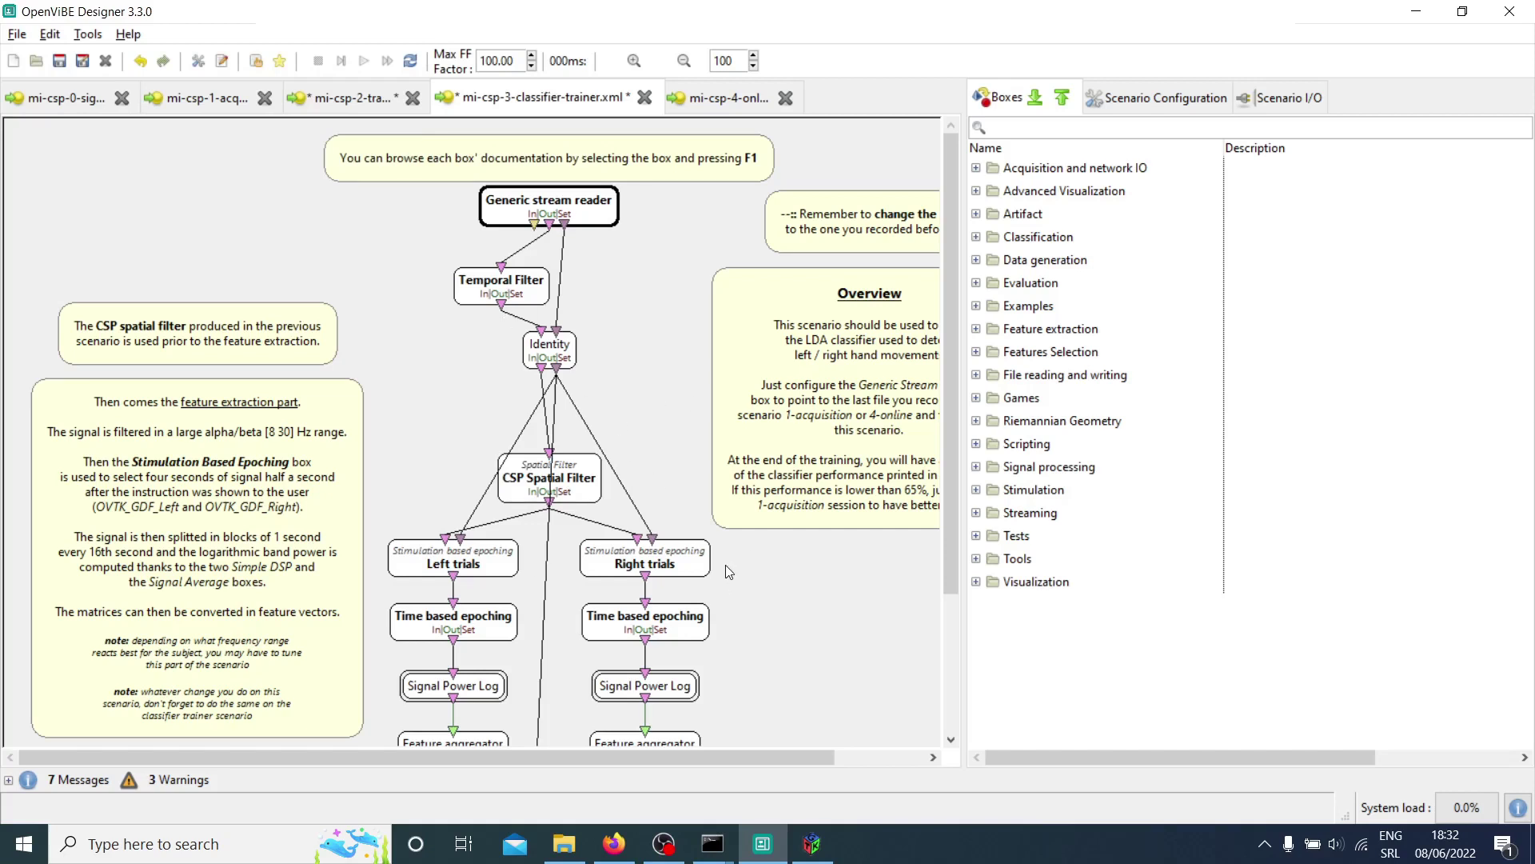
# - Run the mi-csp-3-classifier-trainer scenario in fast-forward mode to train the classifier
pyautogui.scroll(-3, 727, 564)
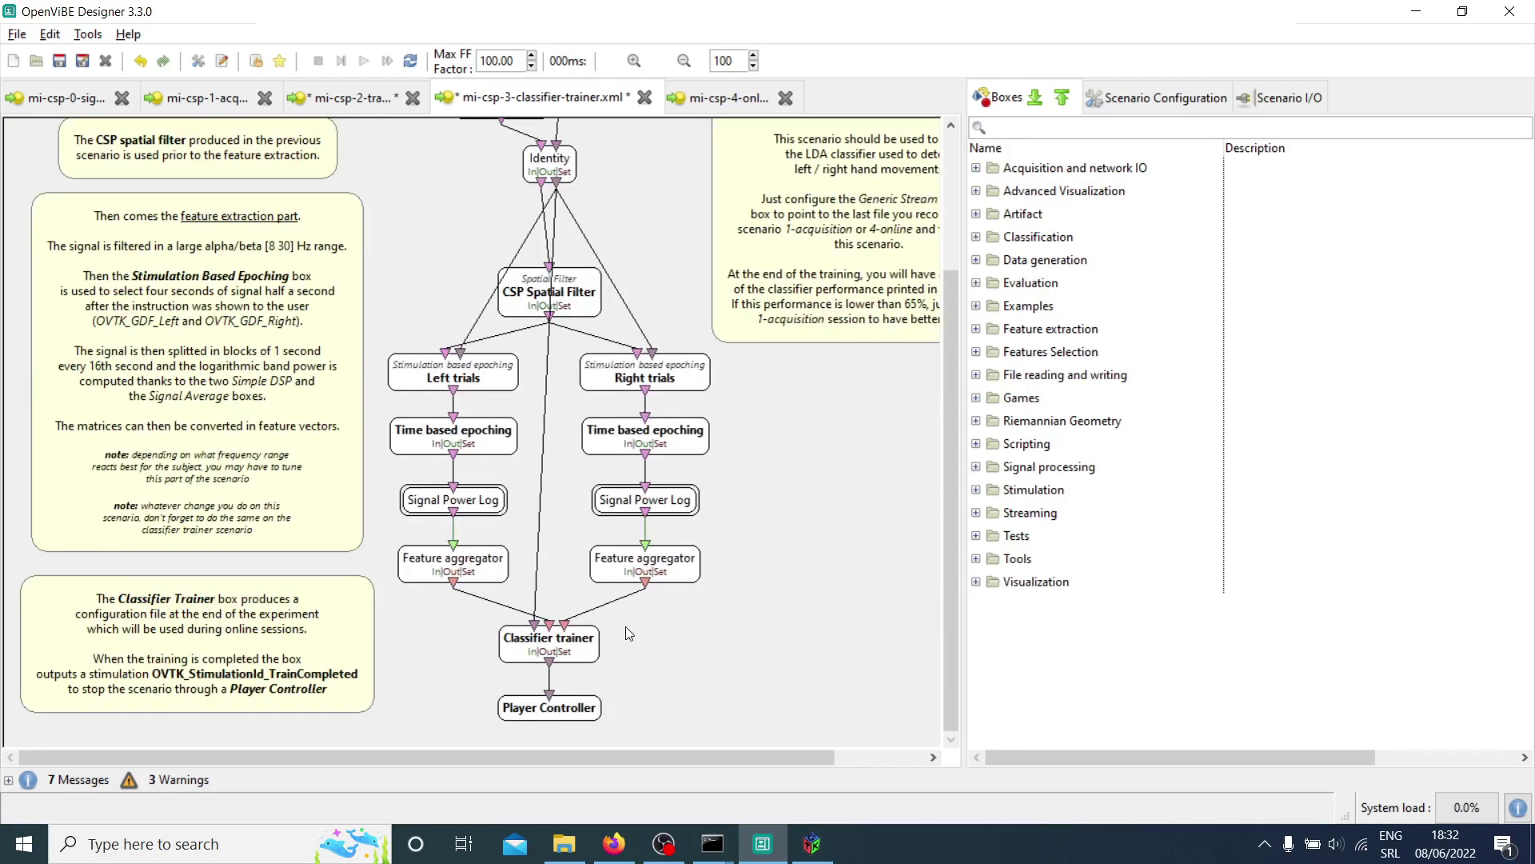
pyautogui.scroll(2, 574, 331)
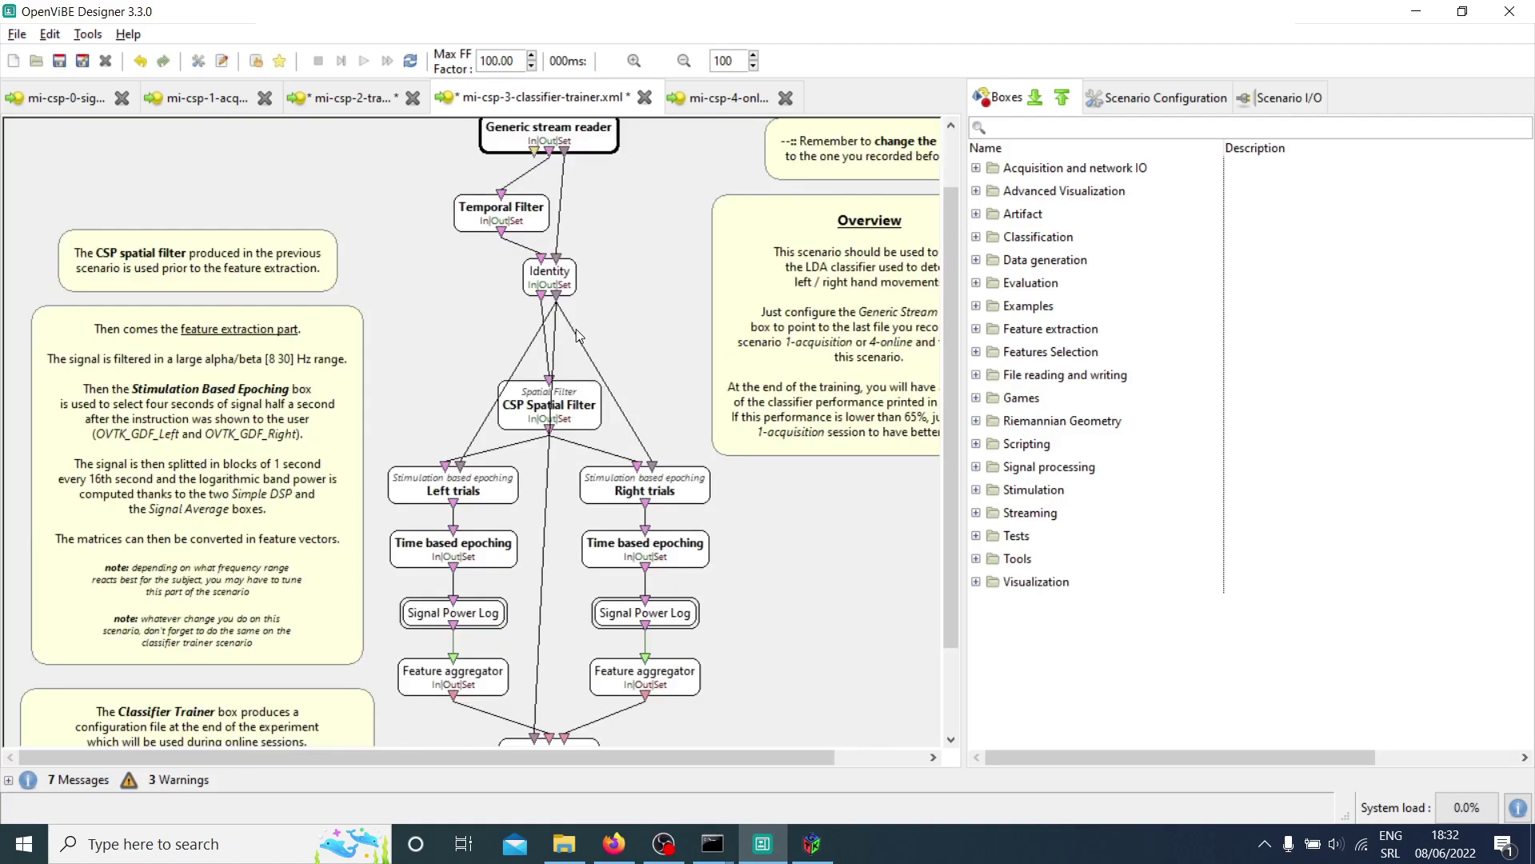
pyautogui.click(388, 64)
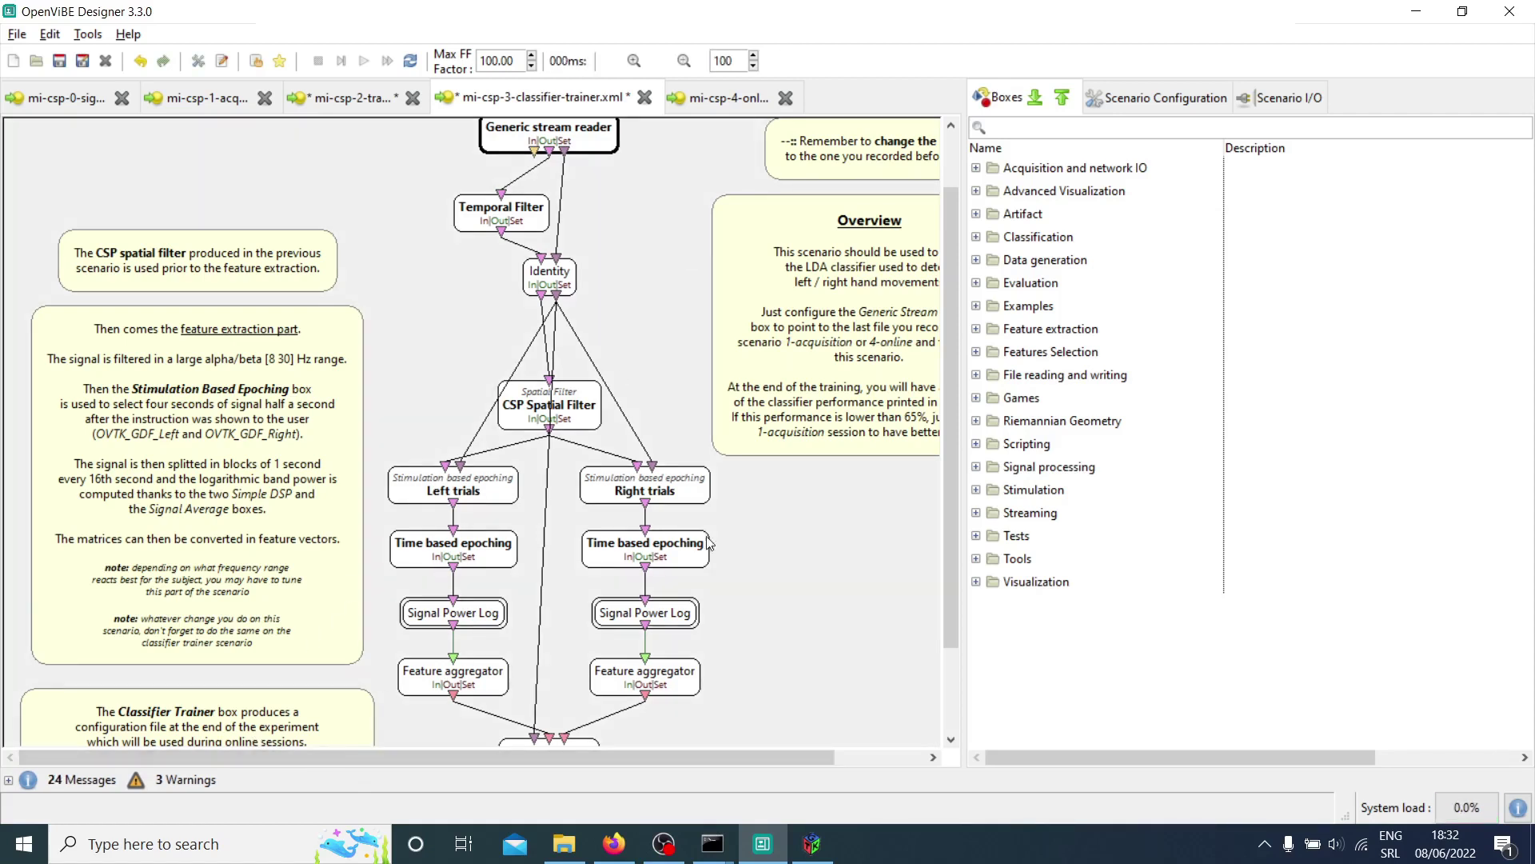
pyautogui.scroll(-3, 810, 533)
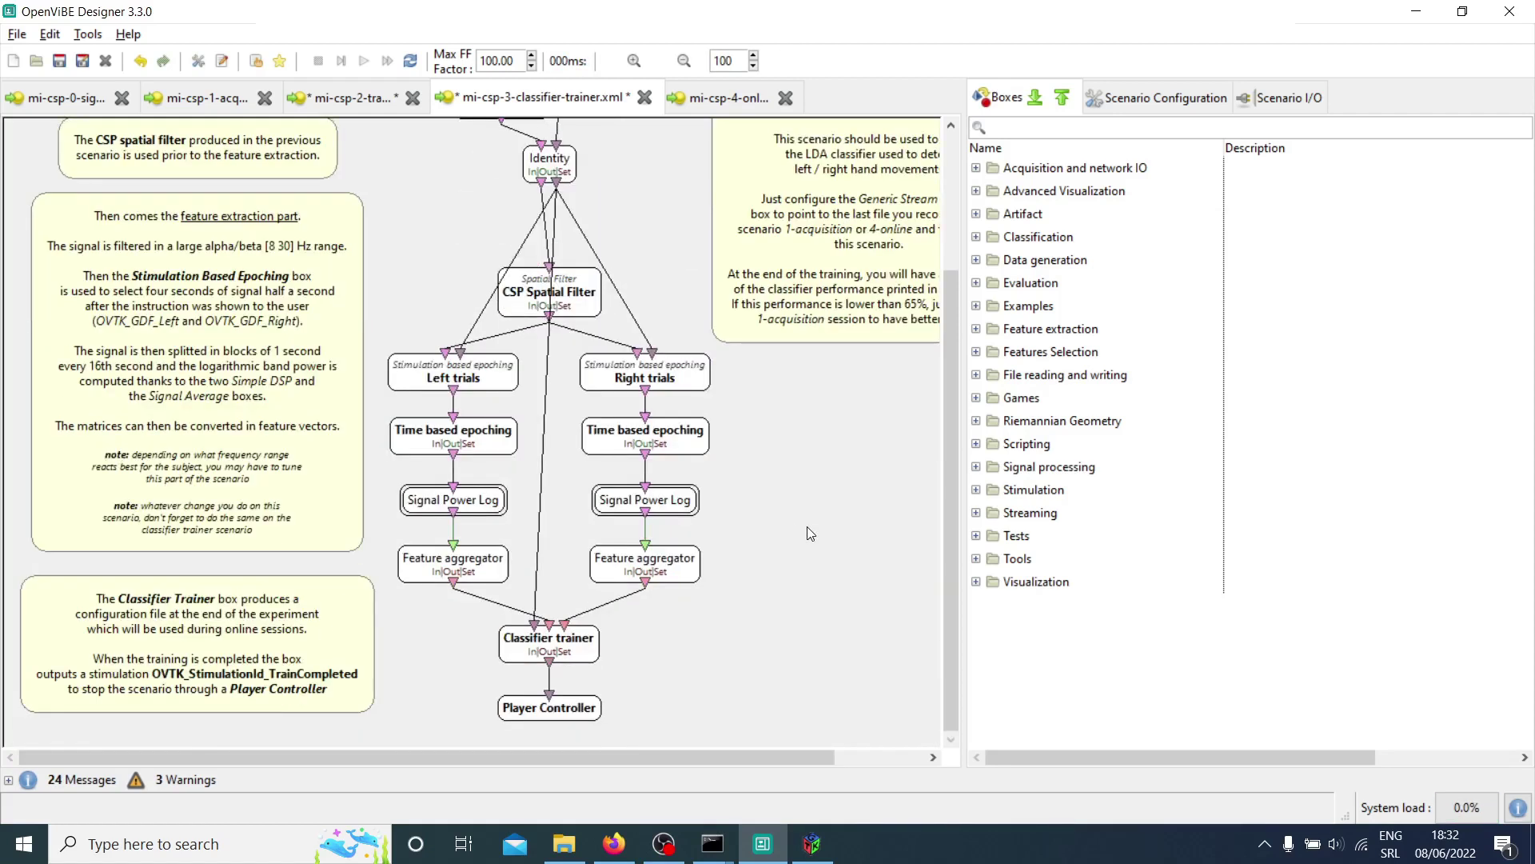
# - Examine the Classifier trainer's cross-validation messages in the console, check the Acquisition Server, and collapse the console
pyautogui.click(32, 777)
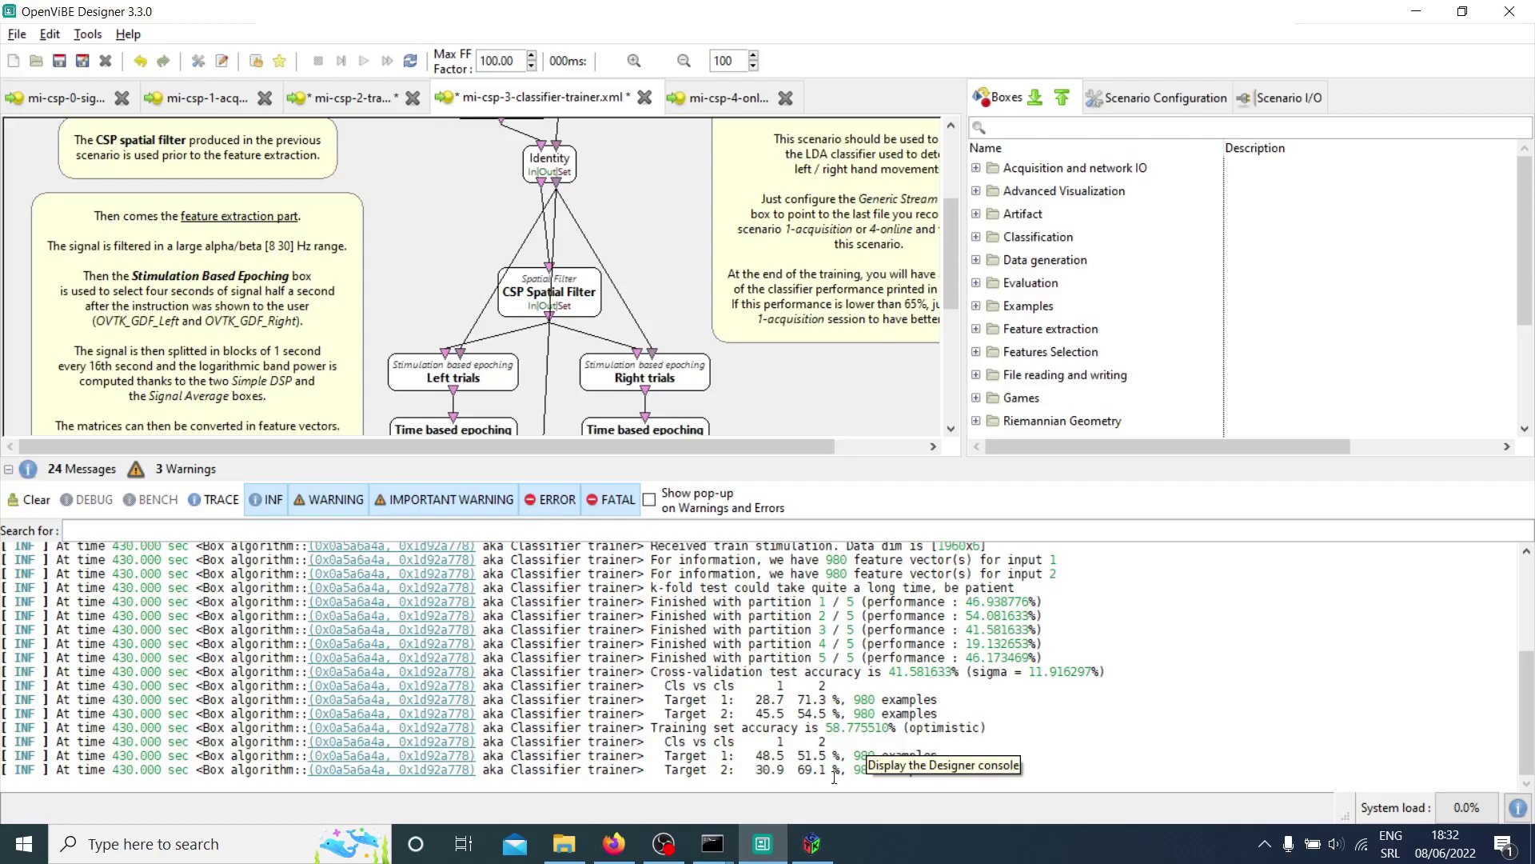
pyautogui.click(812, 844)
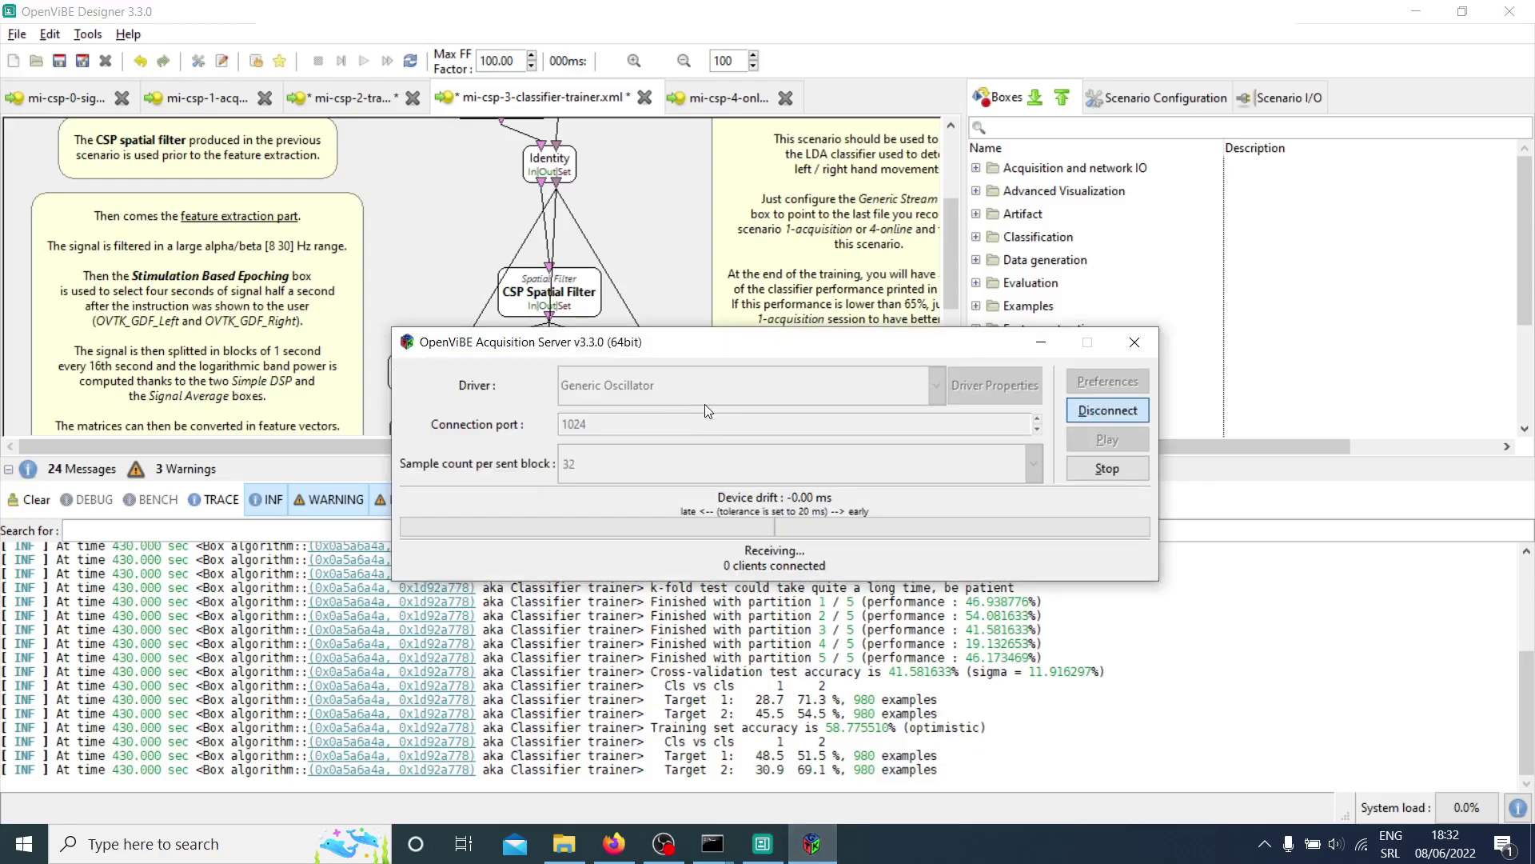
pyautogui.click(612, 17)
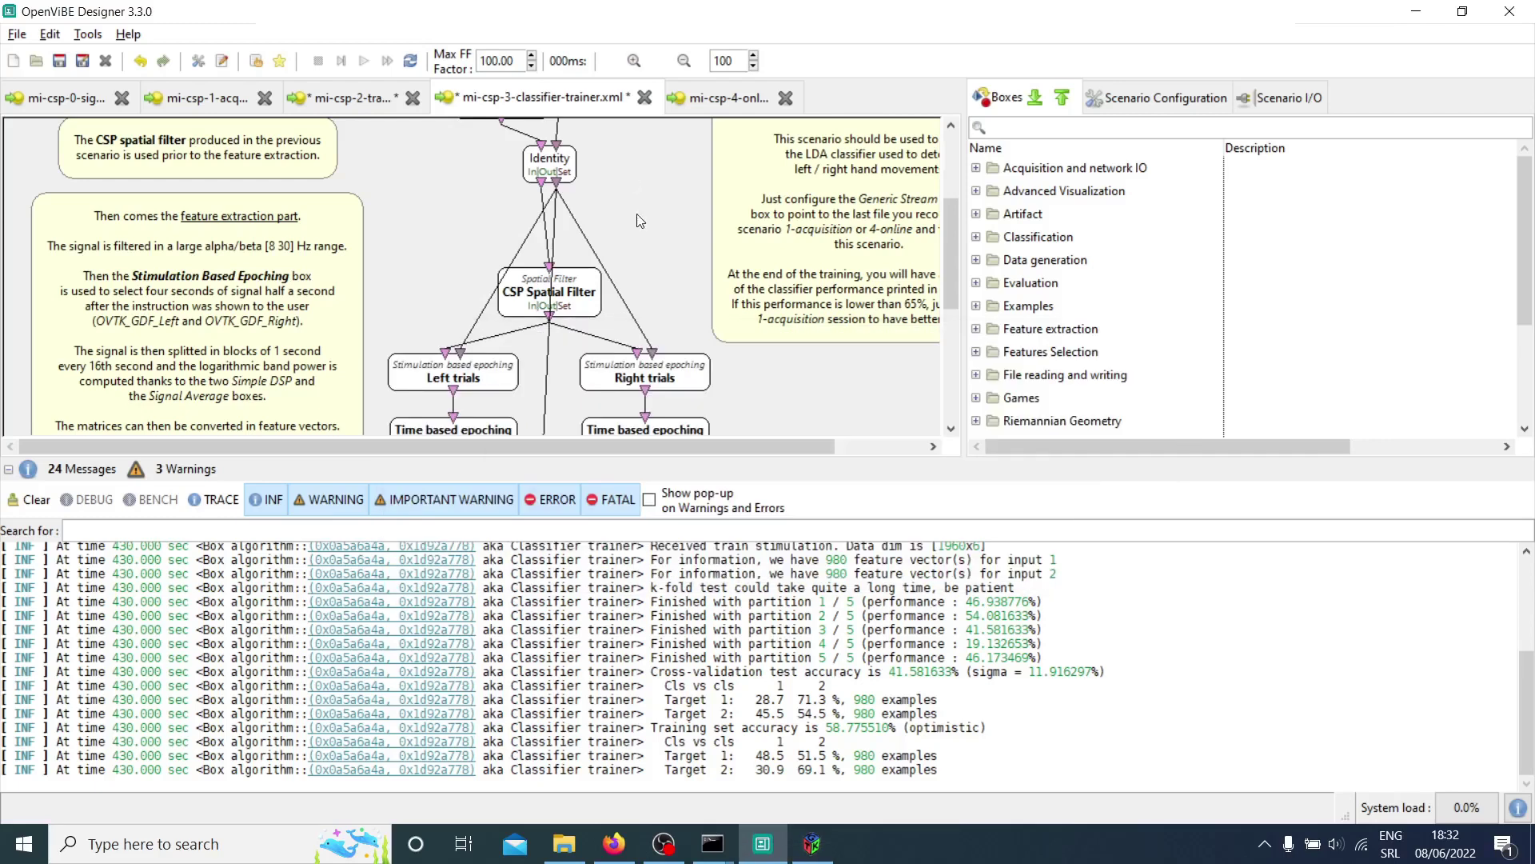
pyautogui.click(8, 469)
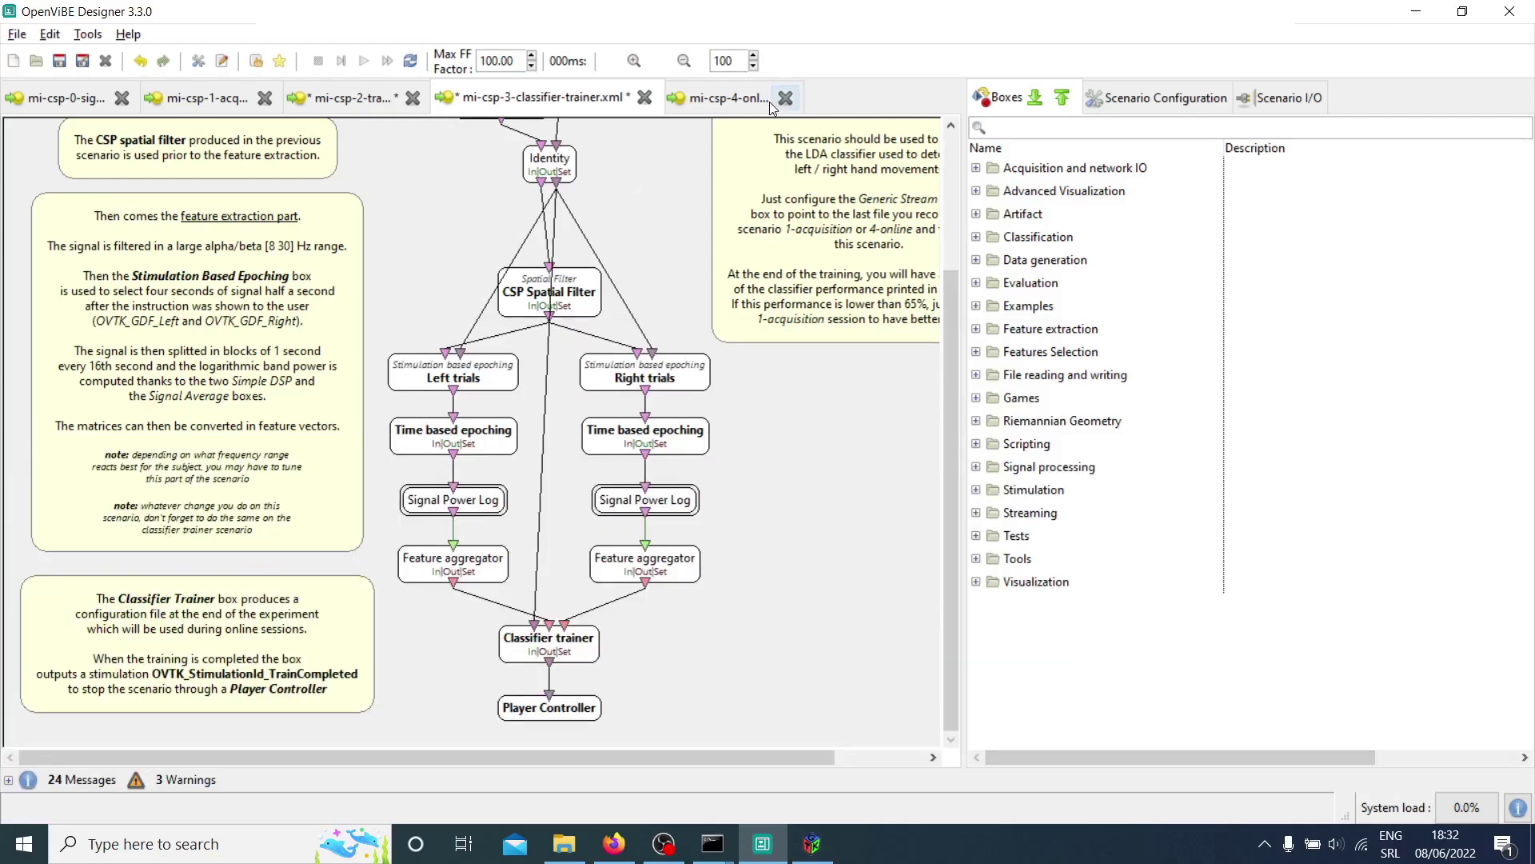
# - In the mi-csp-4-online scenario, open the Generic stream writer's settings and check its output folder, SignalsGeneric, without choosing another file
pyautogui.click(724, 106)
pyautogui.scroll(-1, 783, 636)
pyautogui.scroll(1, 783, 636)
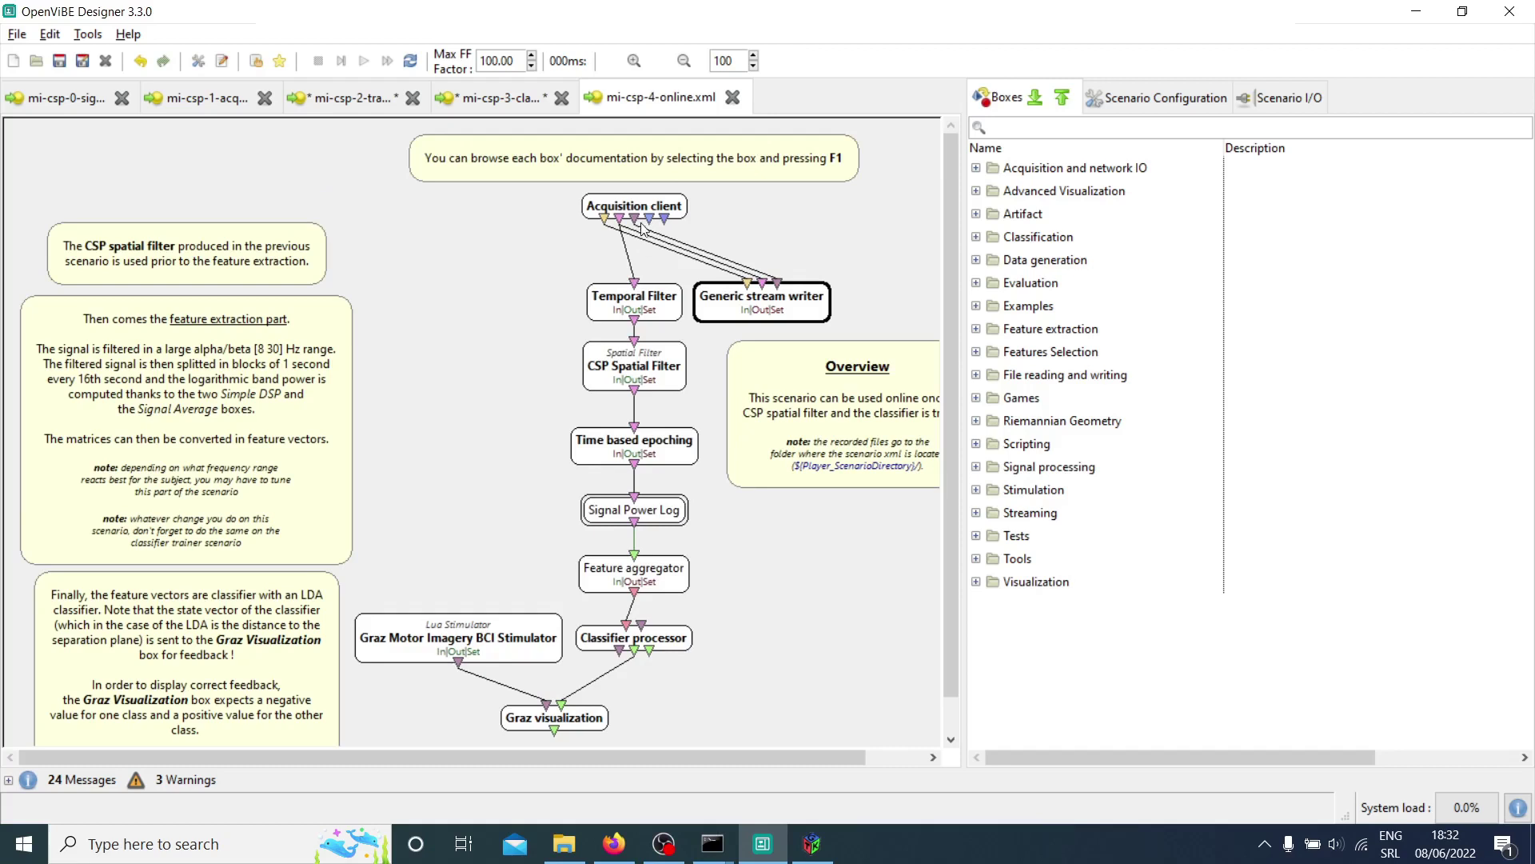
pyautogui.doubleClick(770, 319)
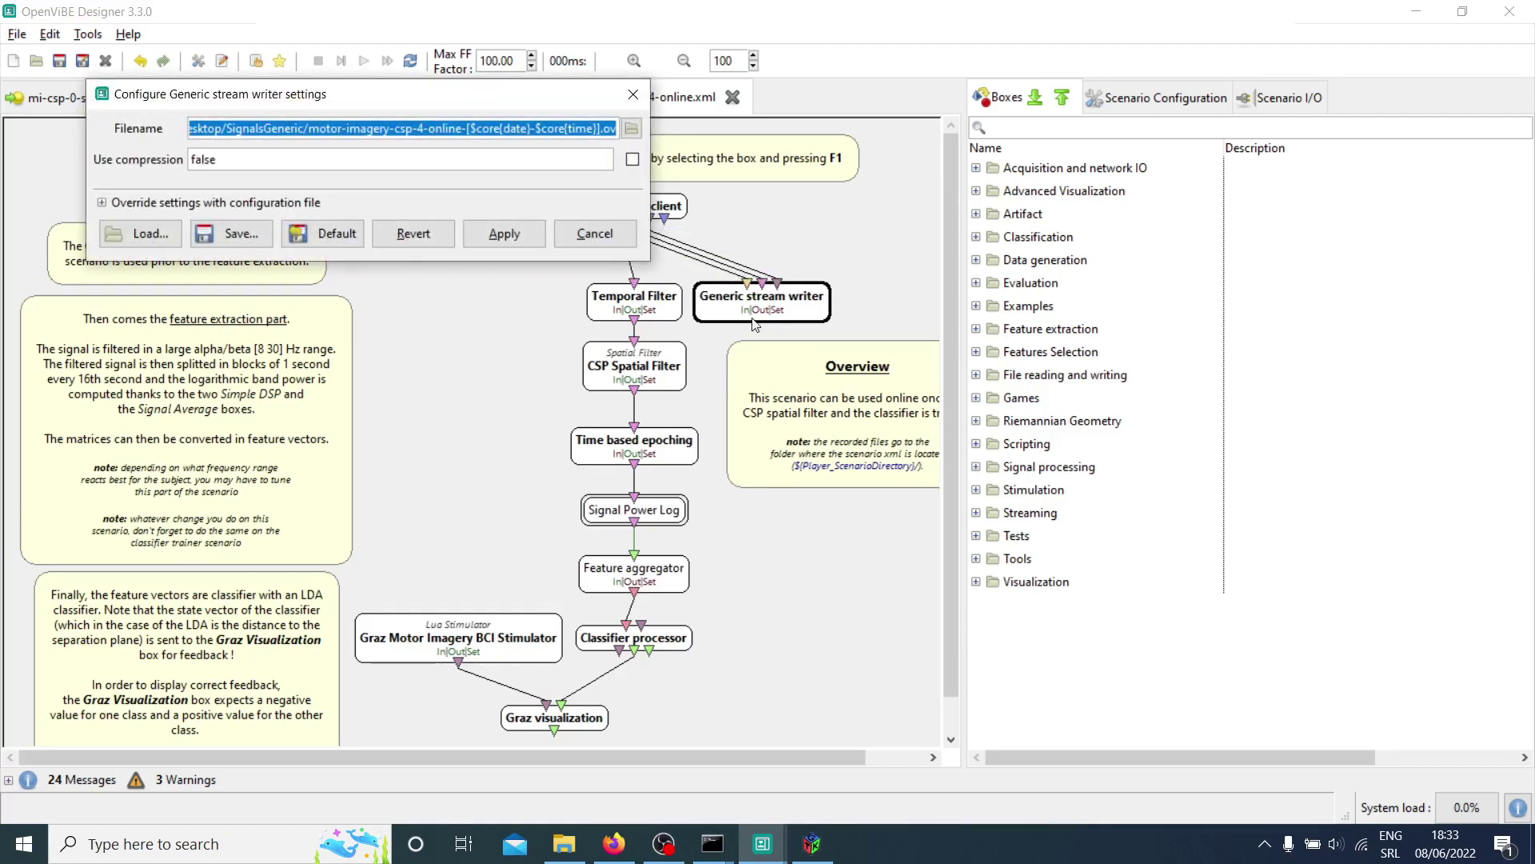
pyautogui.click(632, 128)
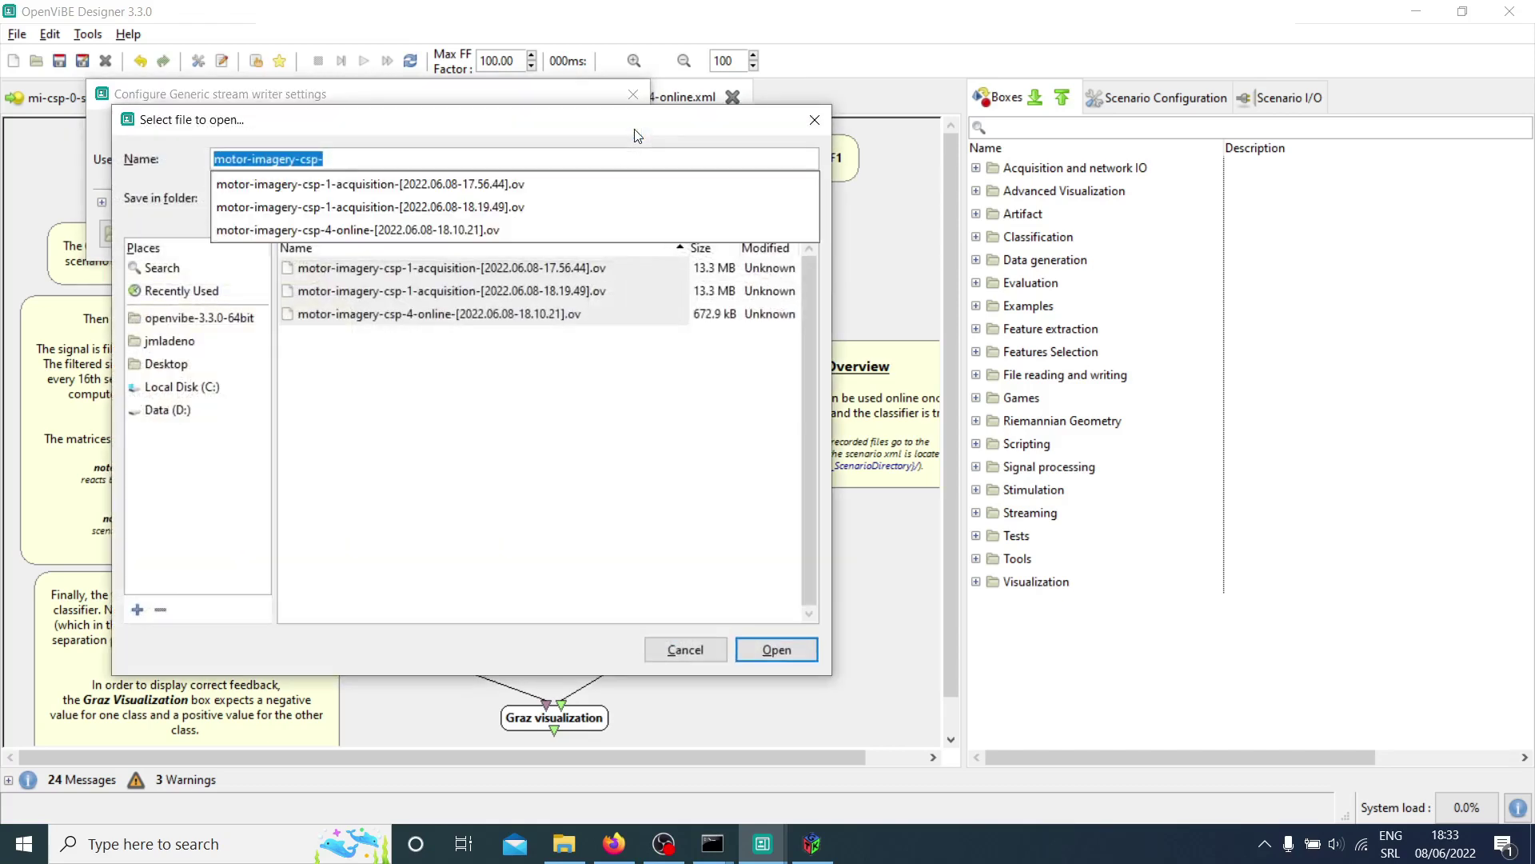
pyautogui.click(453, 356)
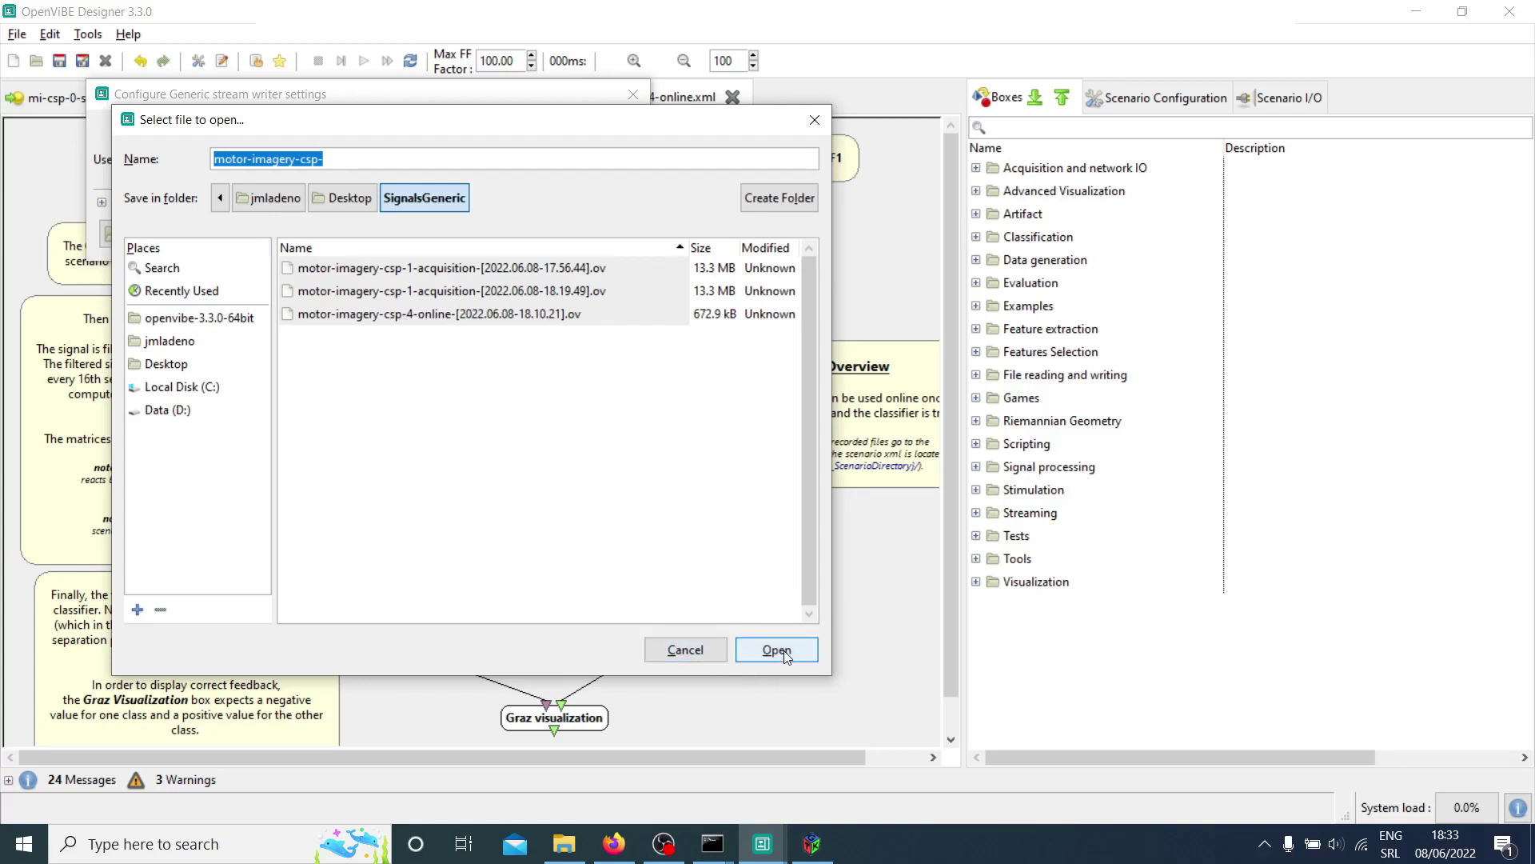
pyautogui.click(682, 650)
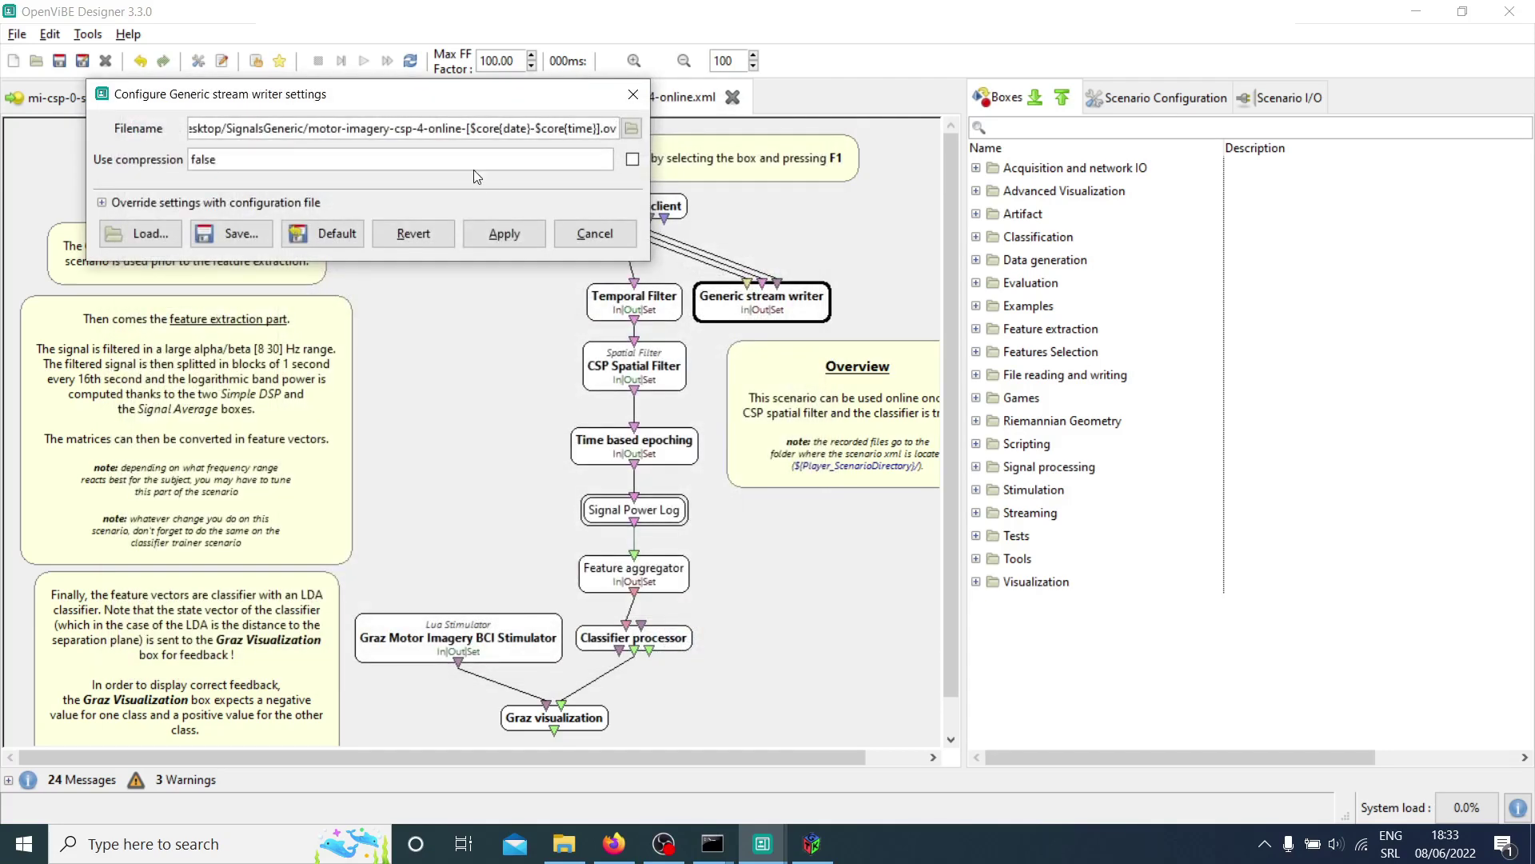
# - Review the Generic stream writer's output path and apply the settings with the motor-imagery-csp-4-online date-and-time .ov filename in SignalsGeneric
pyautogui.moveTo(308, 129); pyautogui.dragTo(614, 131)
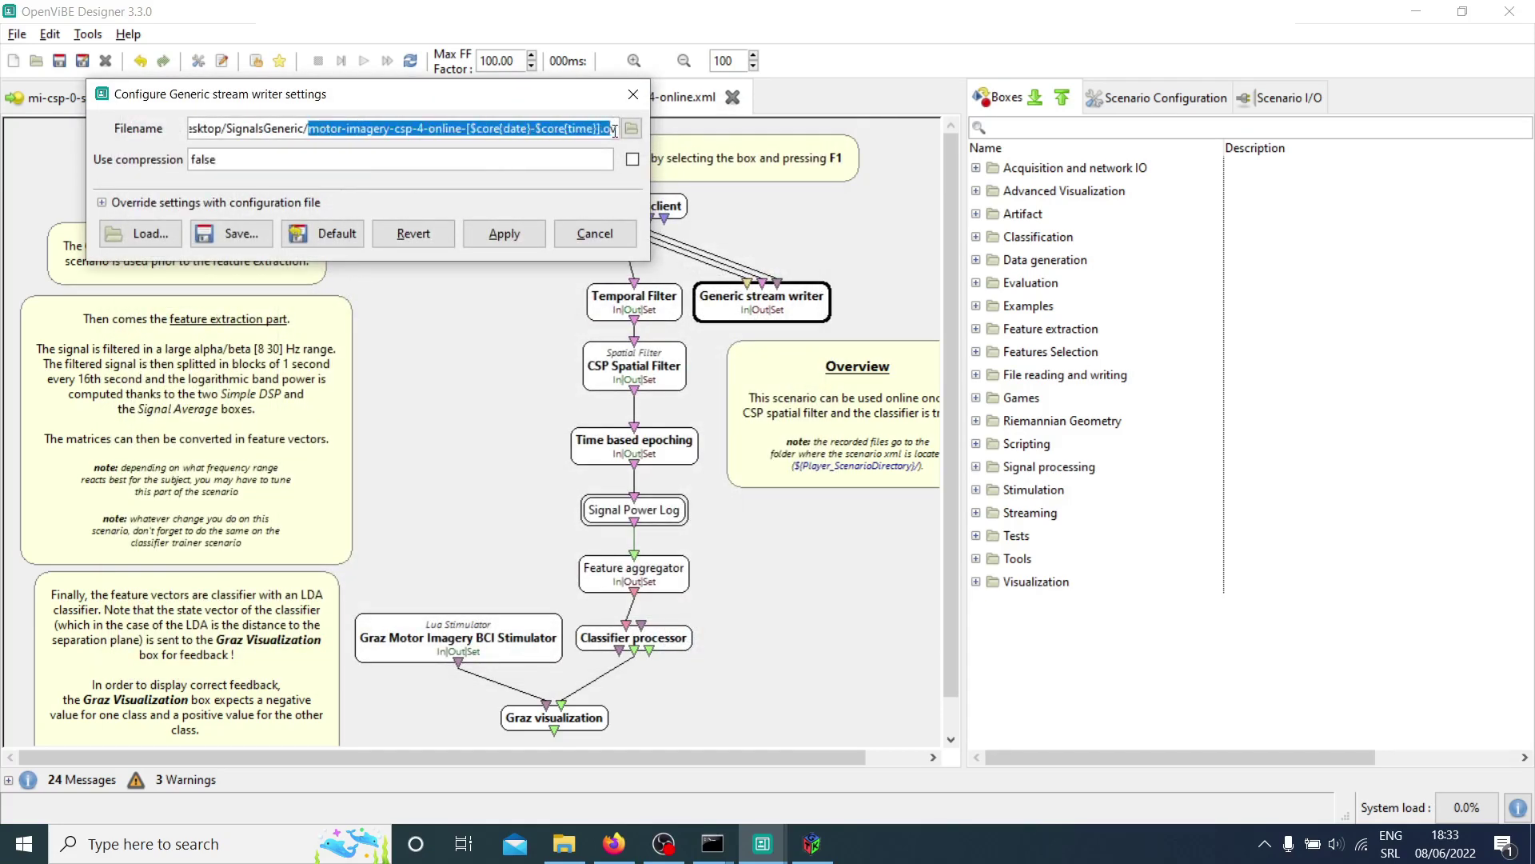
pyautogui.click(466, 129)
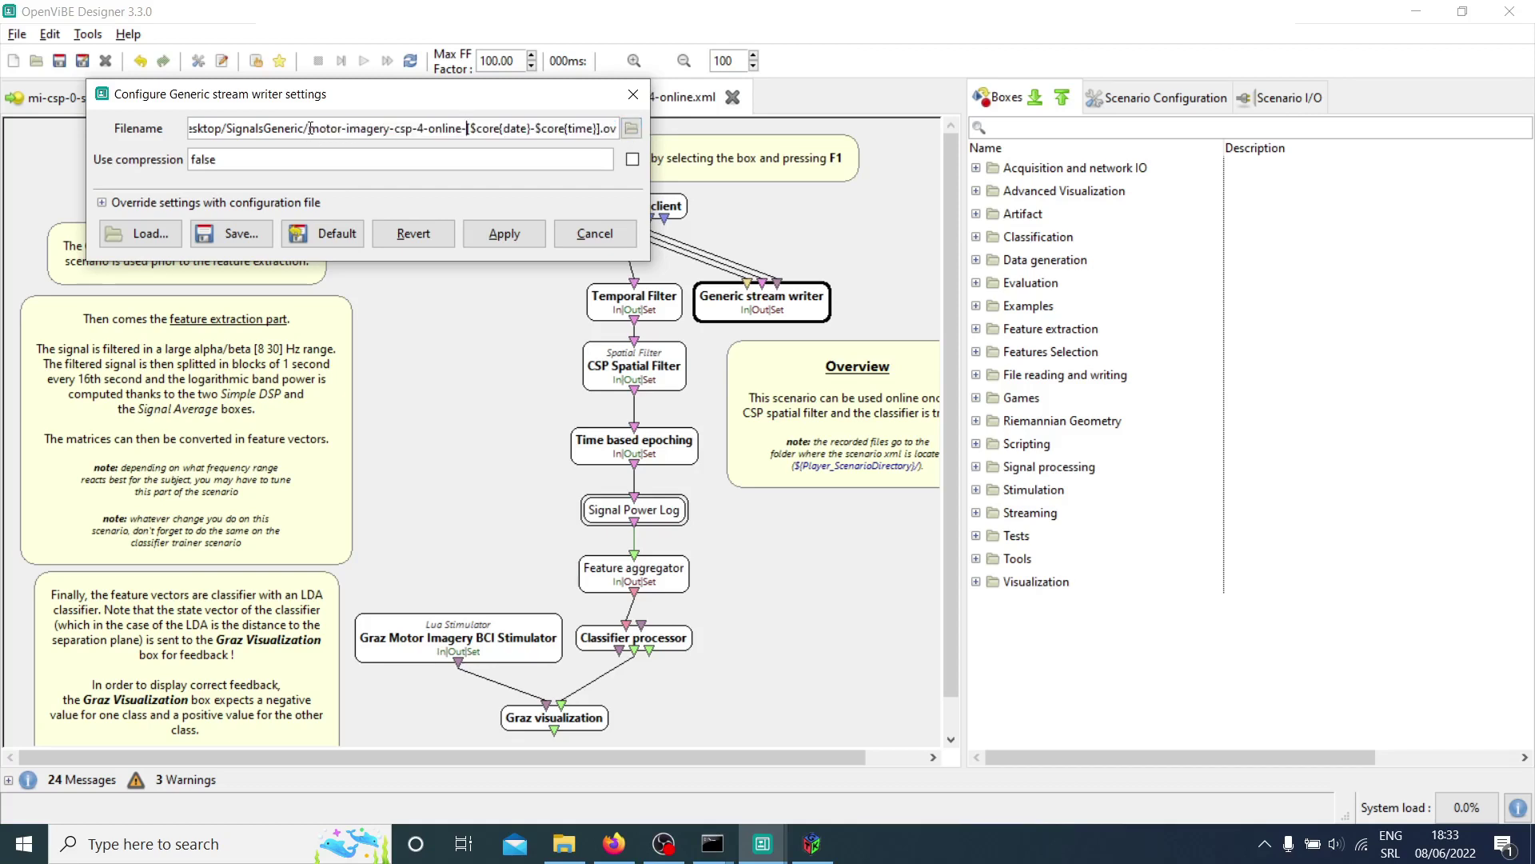
pyautogui.moveTo(312, 129); pyautogui.dragTo(640, 125)
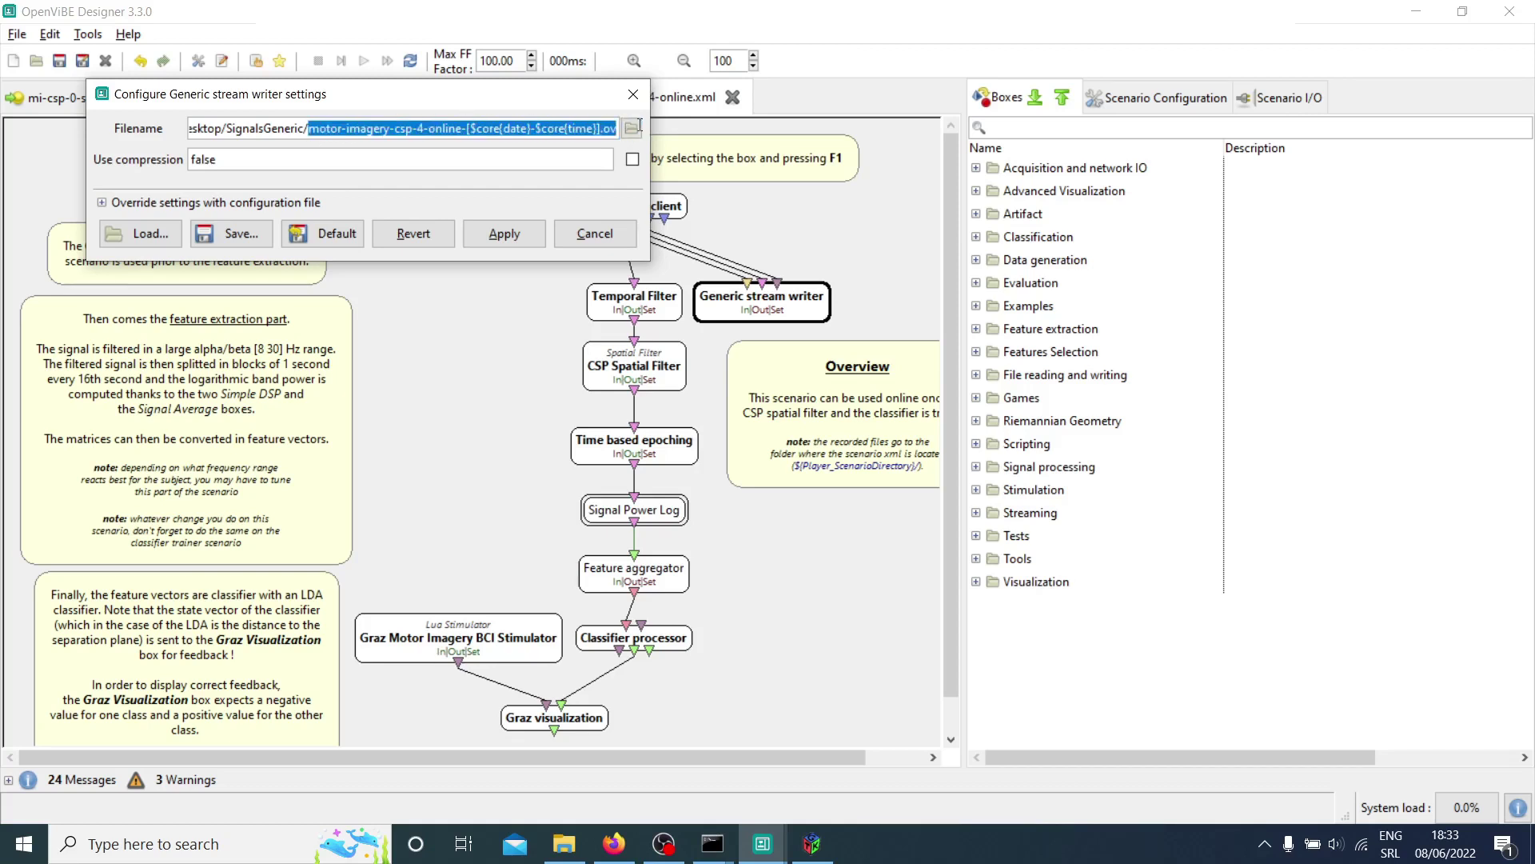
pyautogui.click(568, 119)
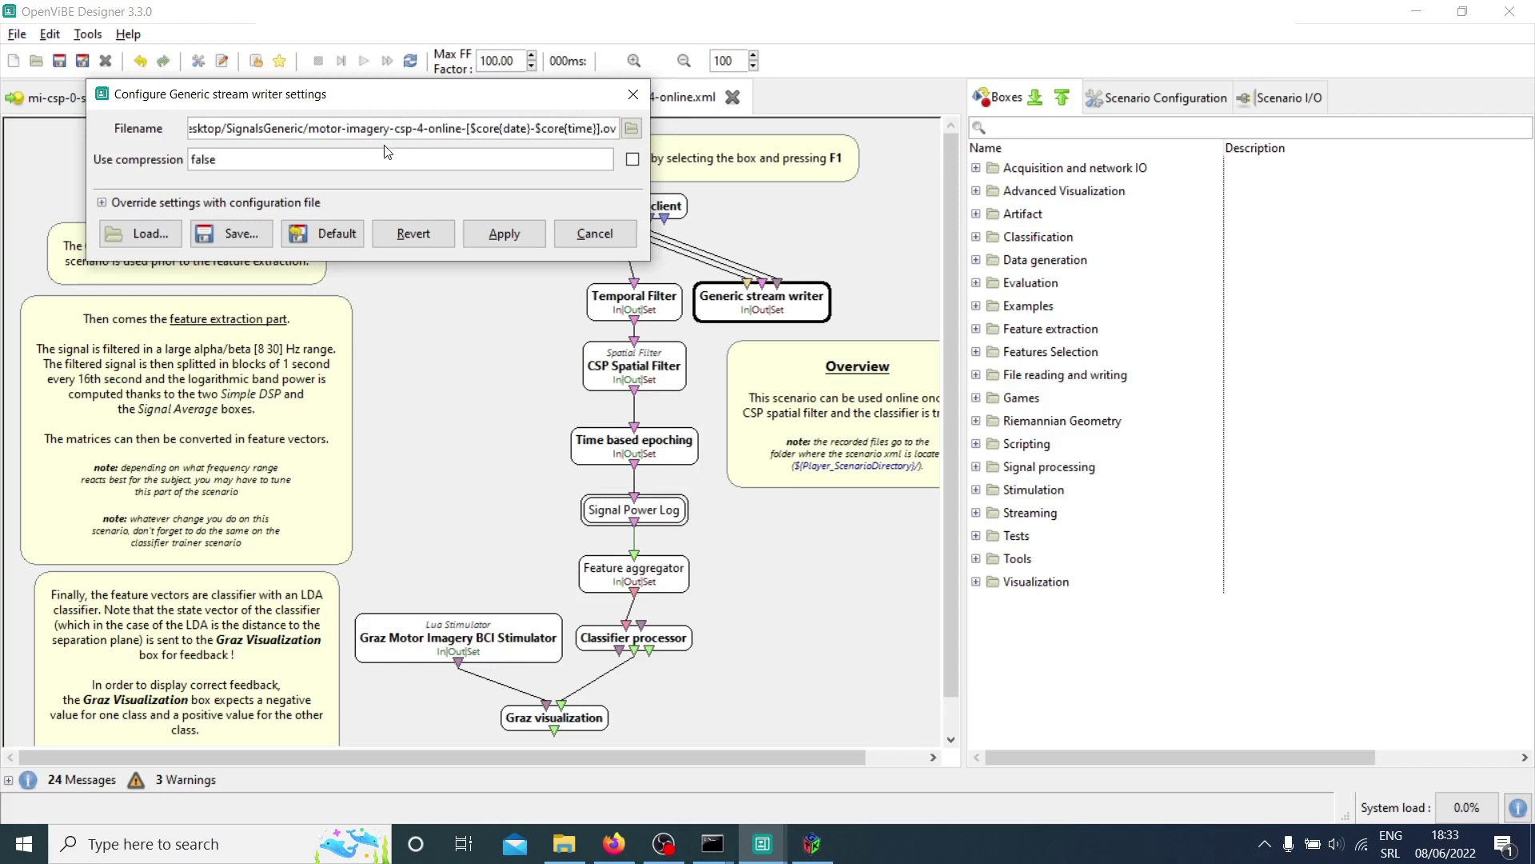
pyautogui.moveTo(233, 128); pyautogui.dragTo(97, 135)
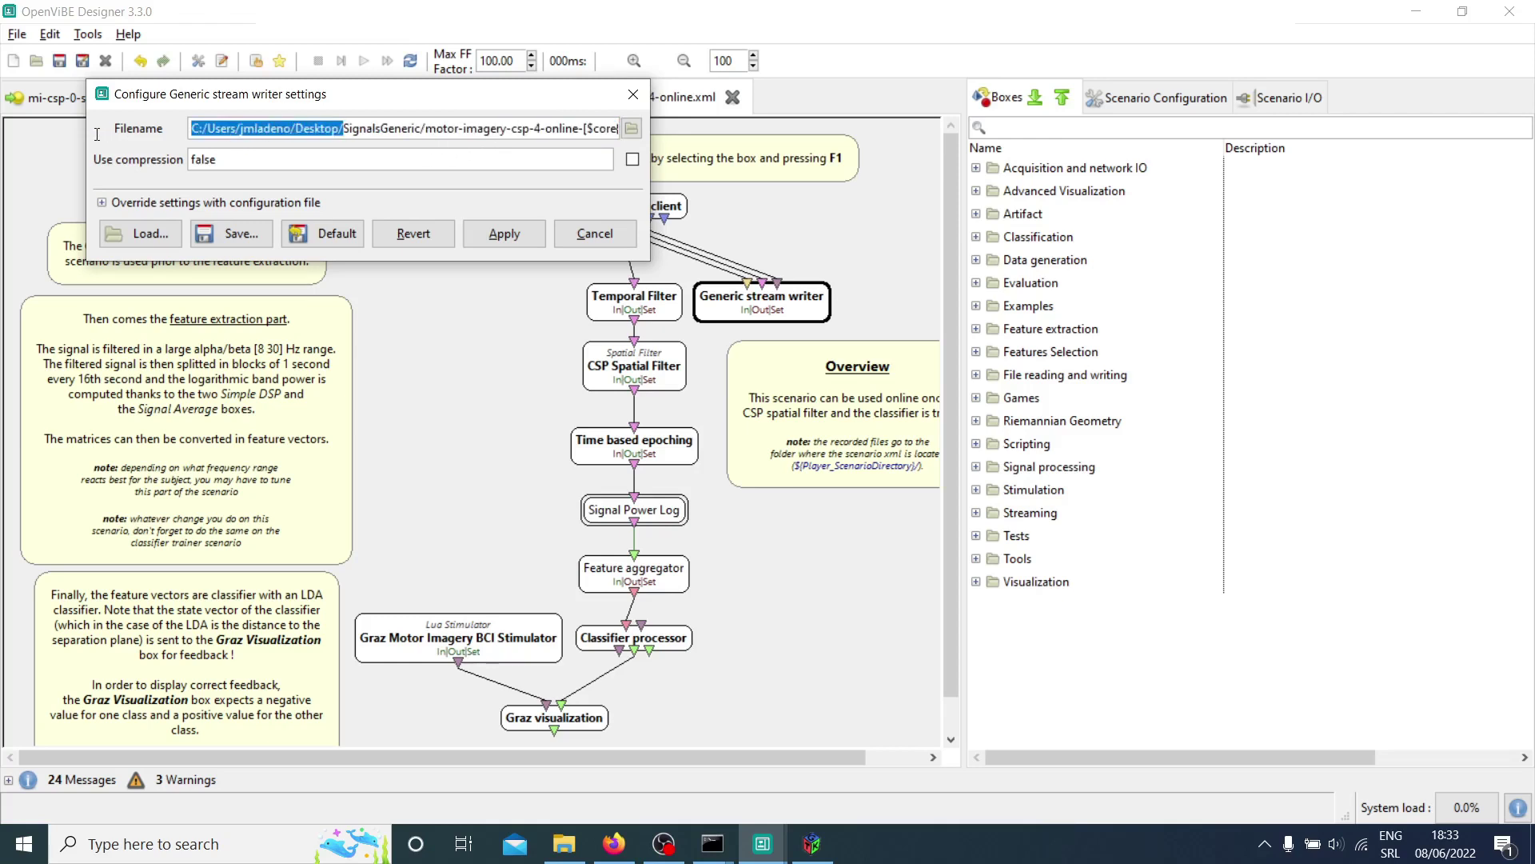
pyautogui.click(446, 130)
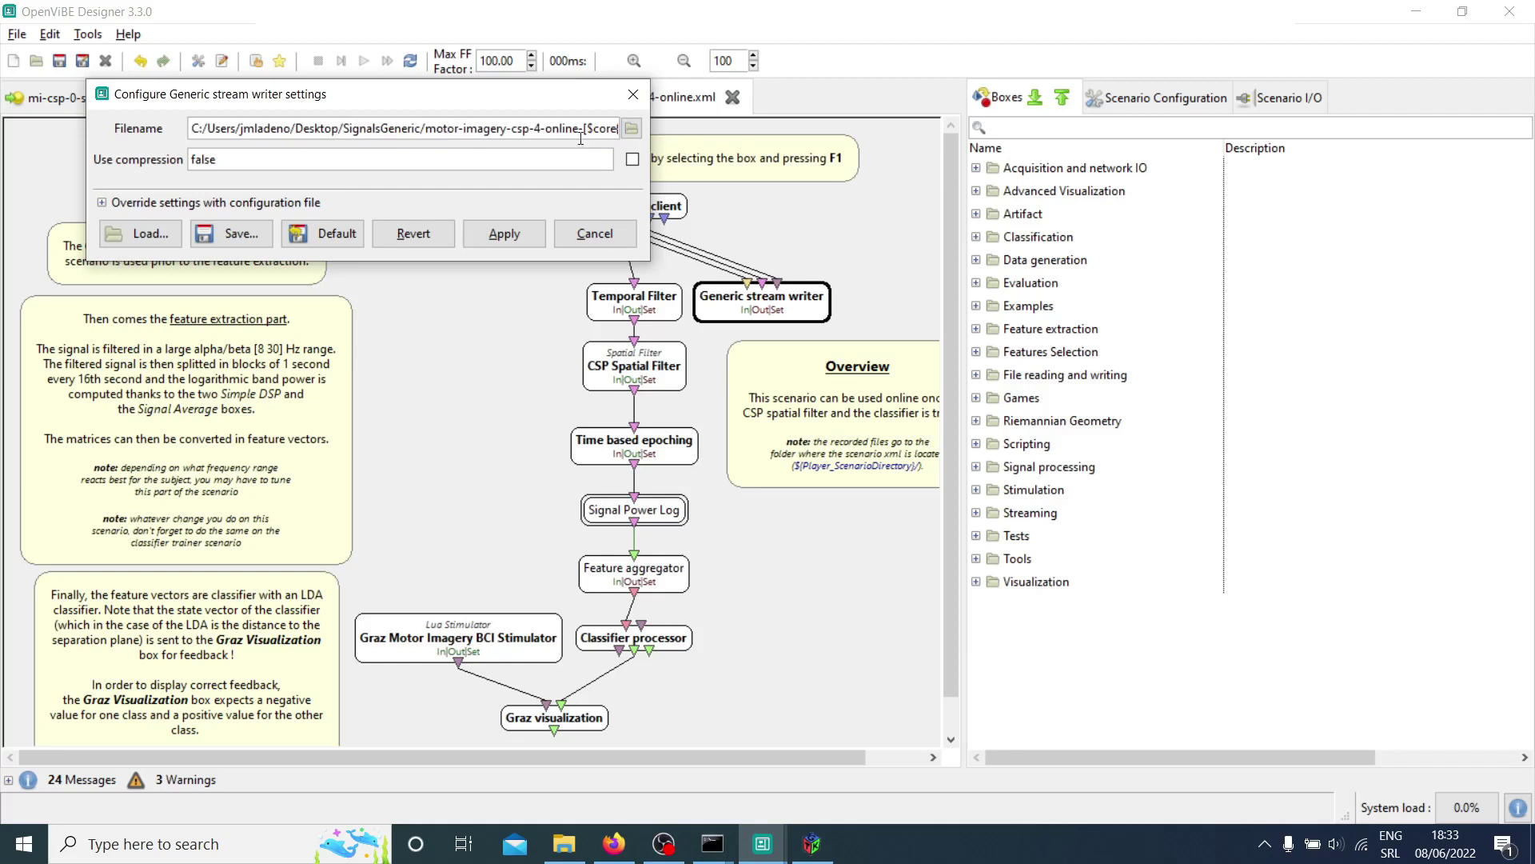
pyautogui.click(487, 237)
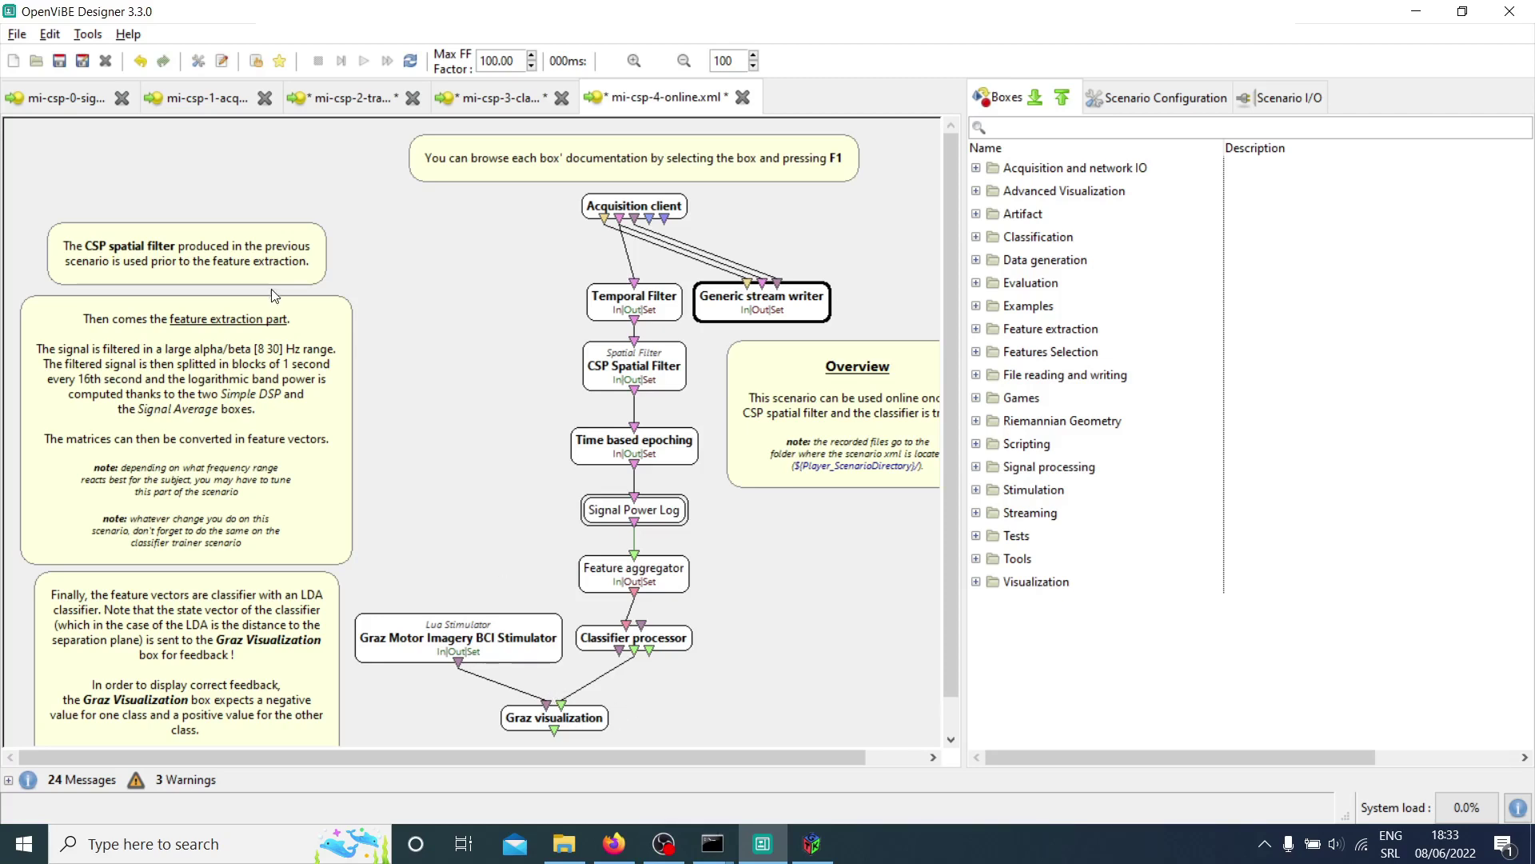
# - Glance at the mi-csp-1-acquisition scenario, return to mi-csp-4-online and run it at normal speed
pyautogui.click(193, 99)
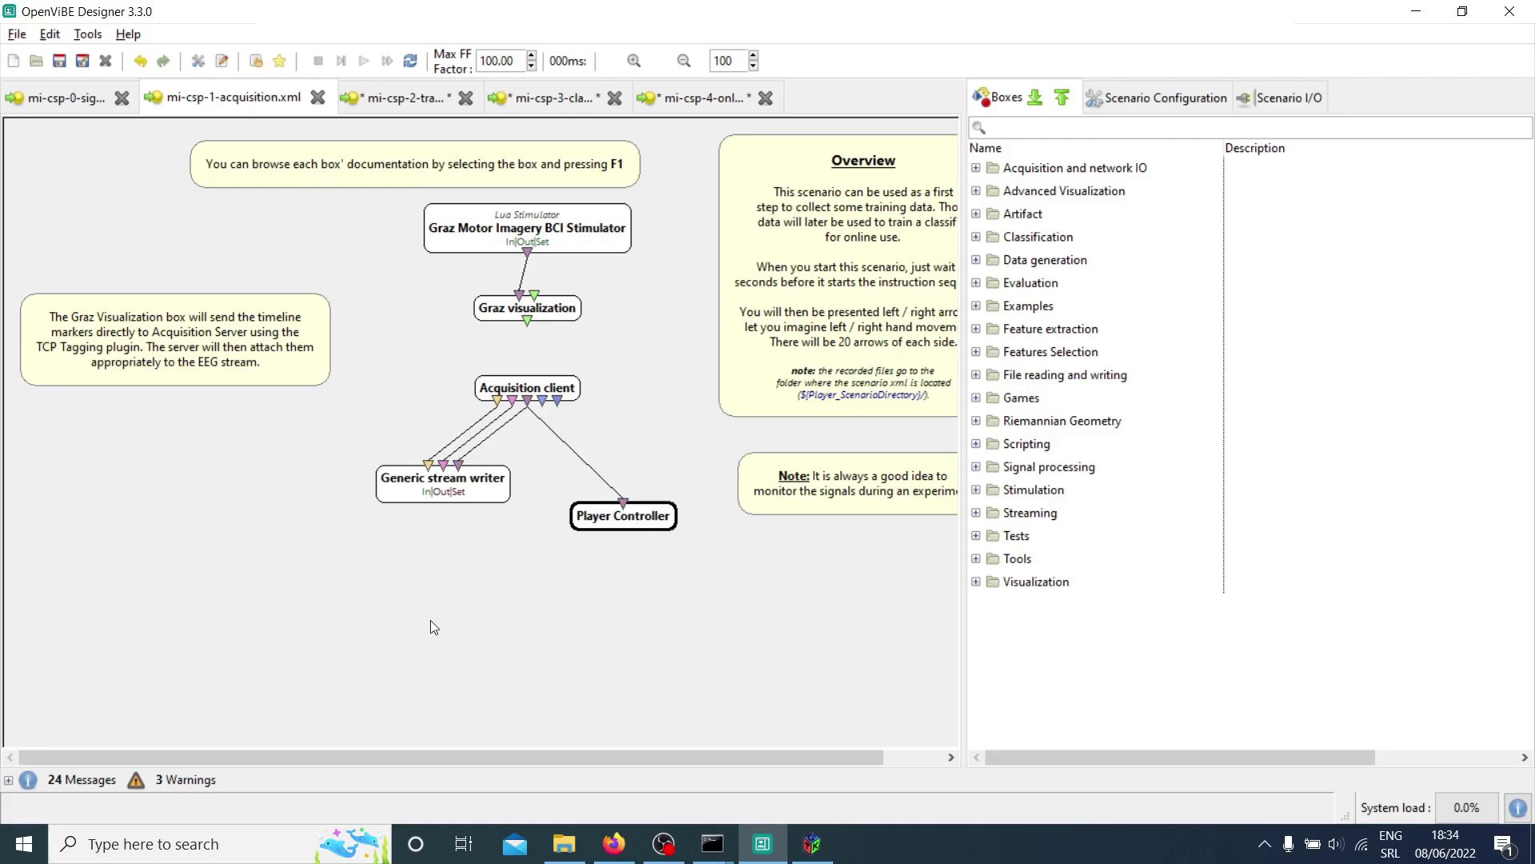
pyautogui.click(706, 99)
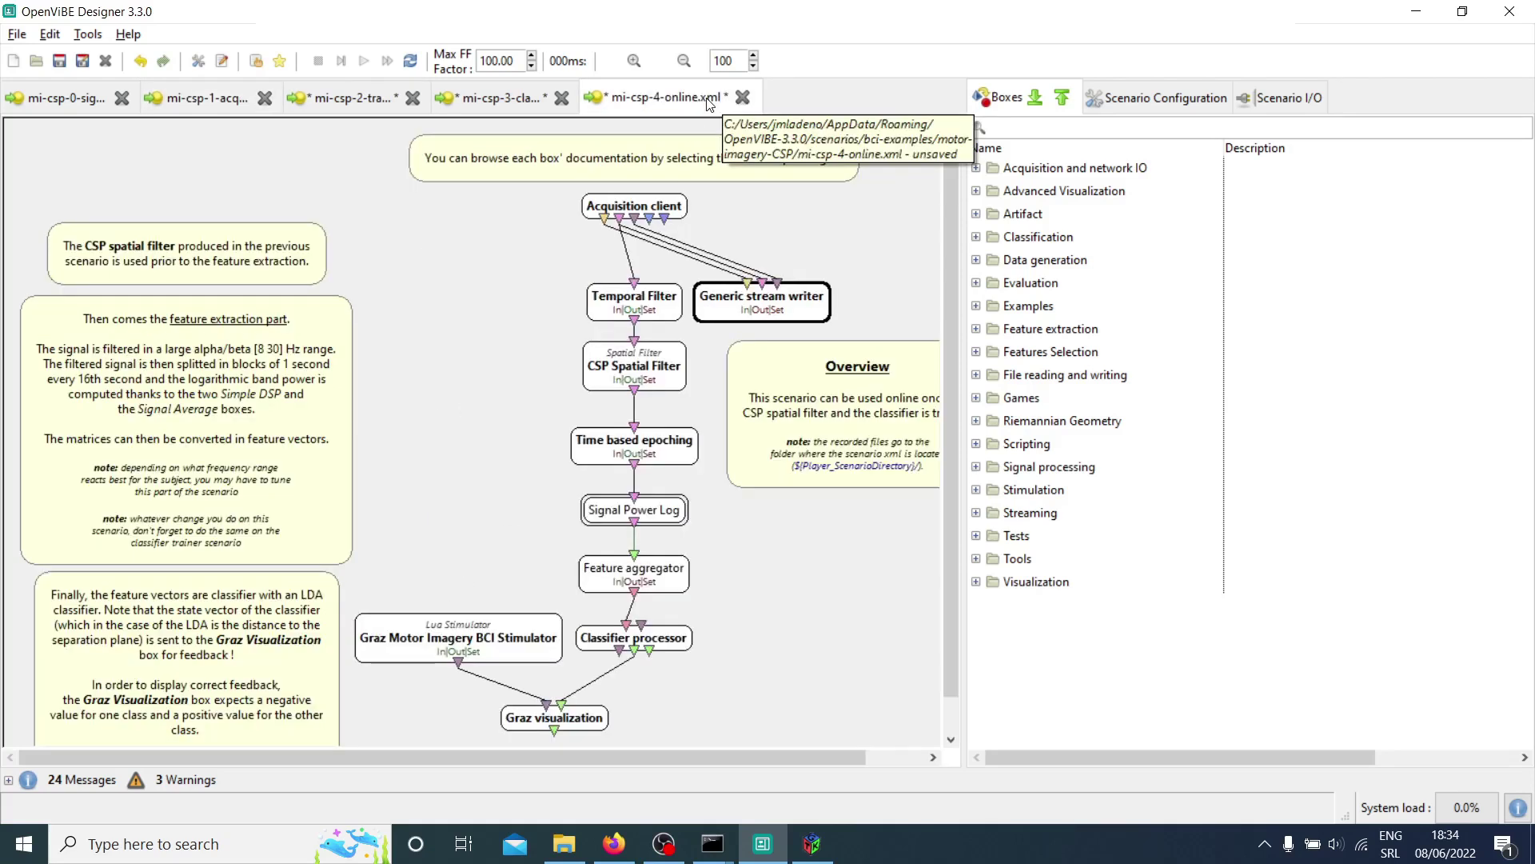
pyautogui.click(367, 60)
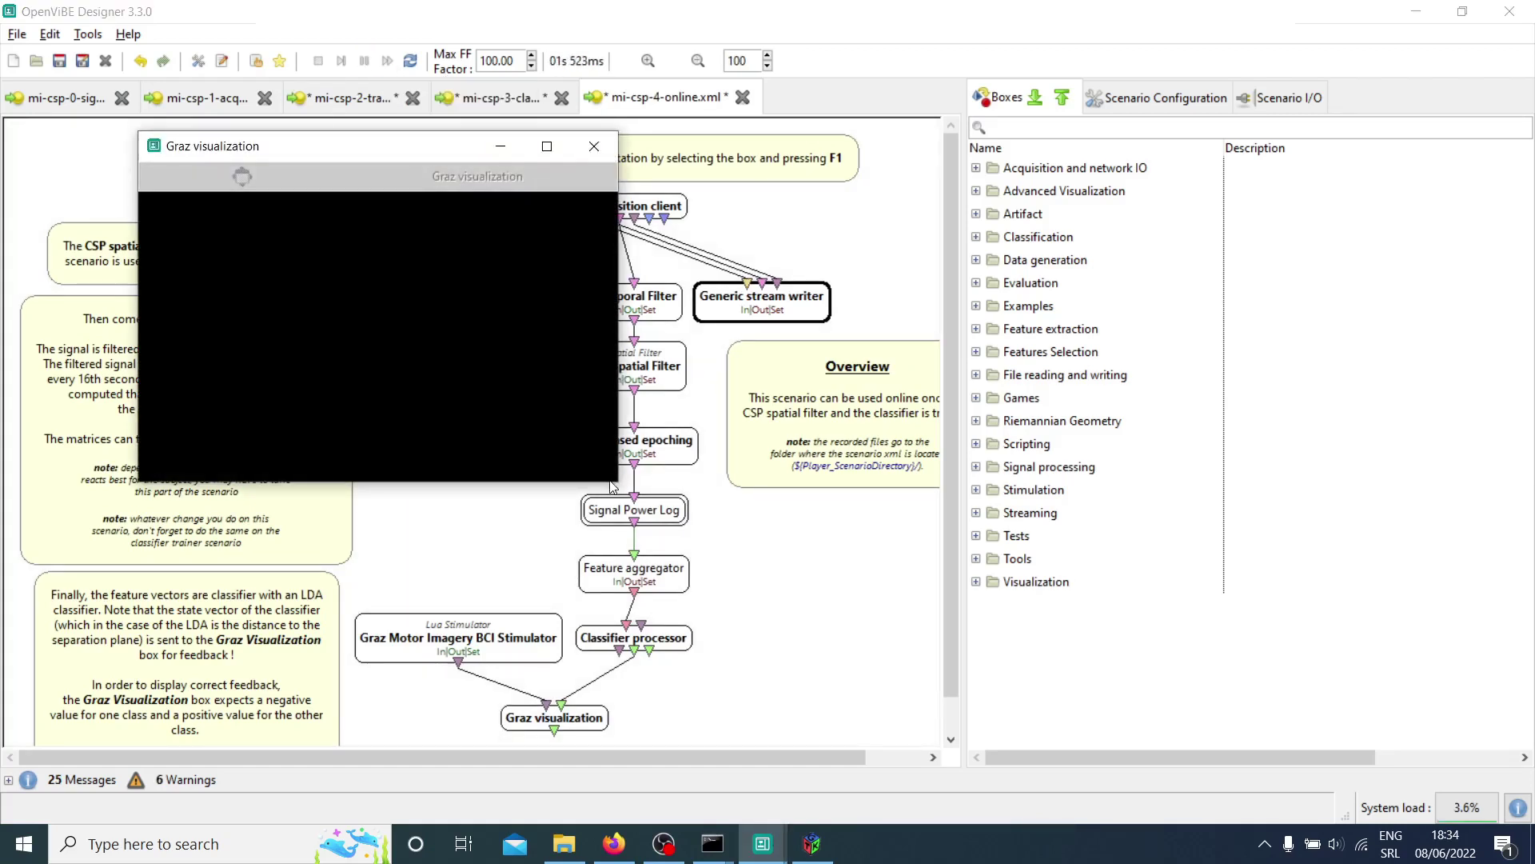
# - Enlarge the Graz visualization window and reposition it over the scenario to follow the online feedback
pyautogui.moveTo(614, 480); pyautogui.dragTo(1057, 669)
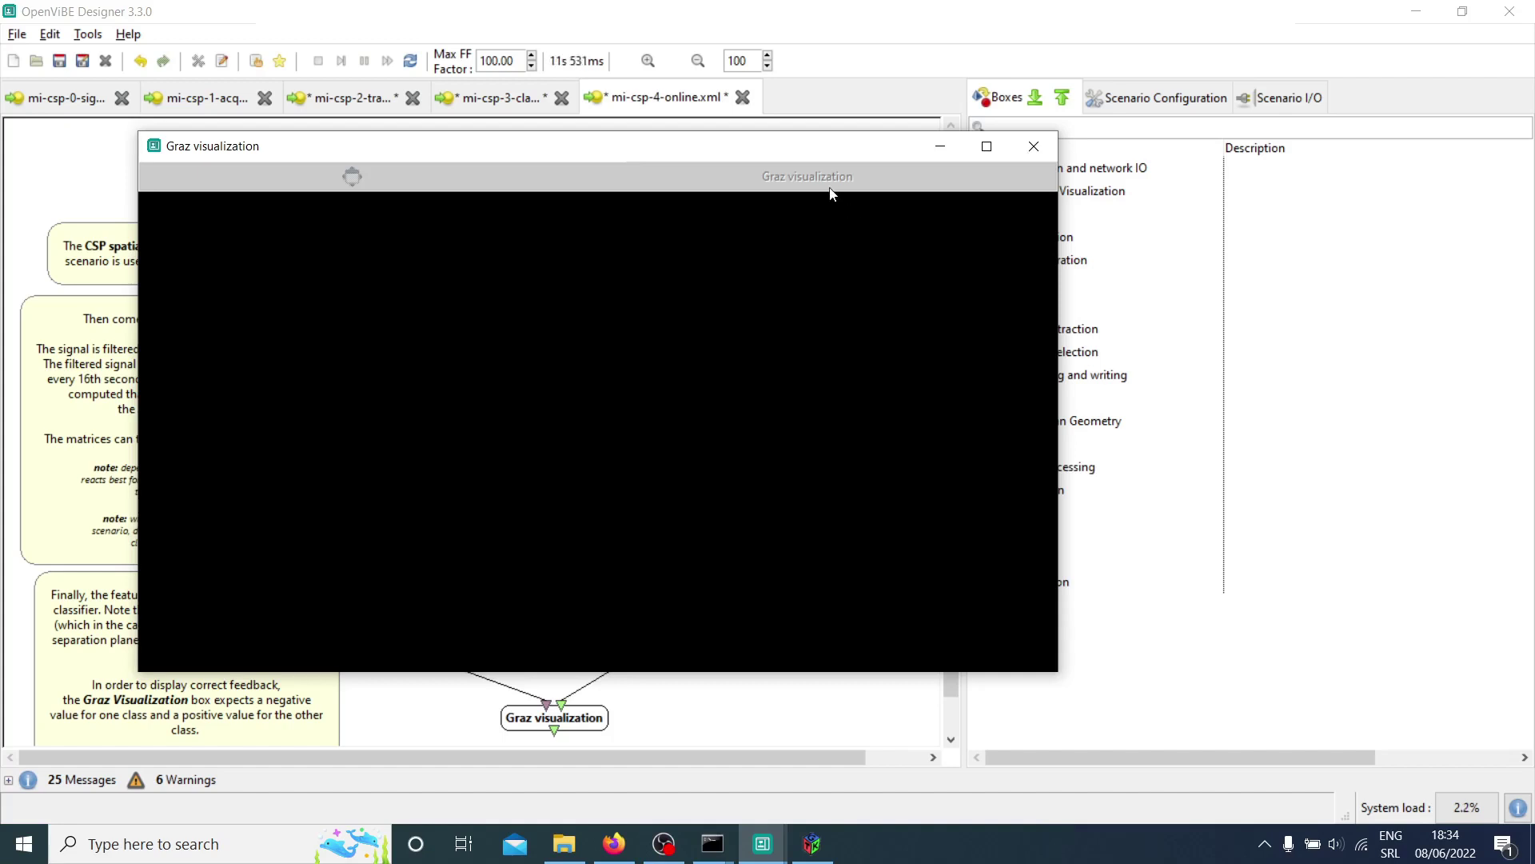
pyautogui.moveTo(809, 149); pyautogui.dragTo(1215, 142)
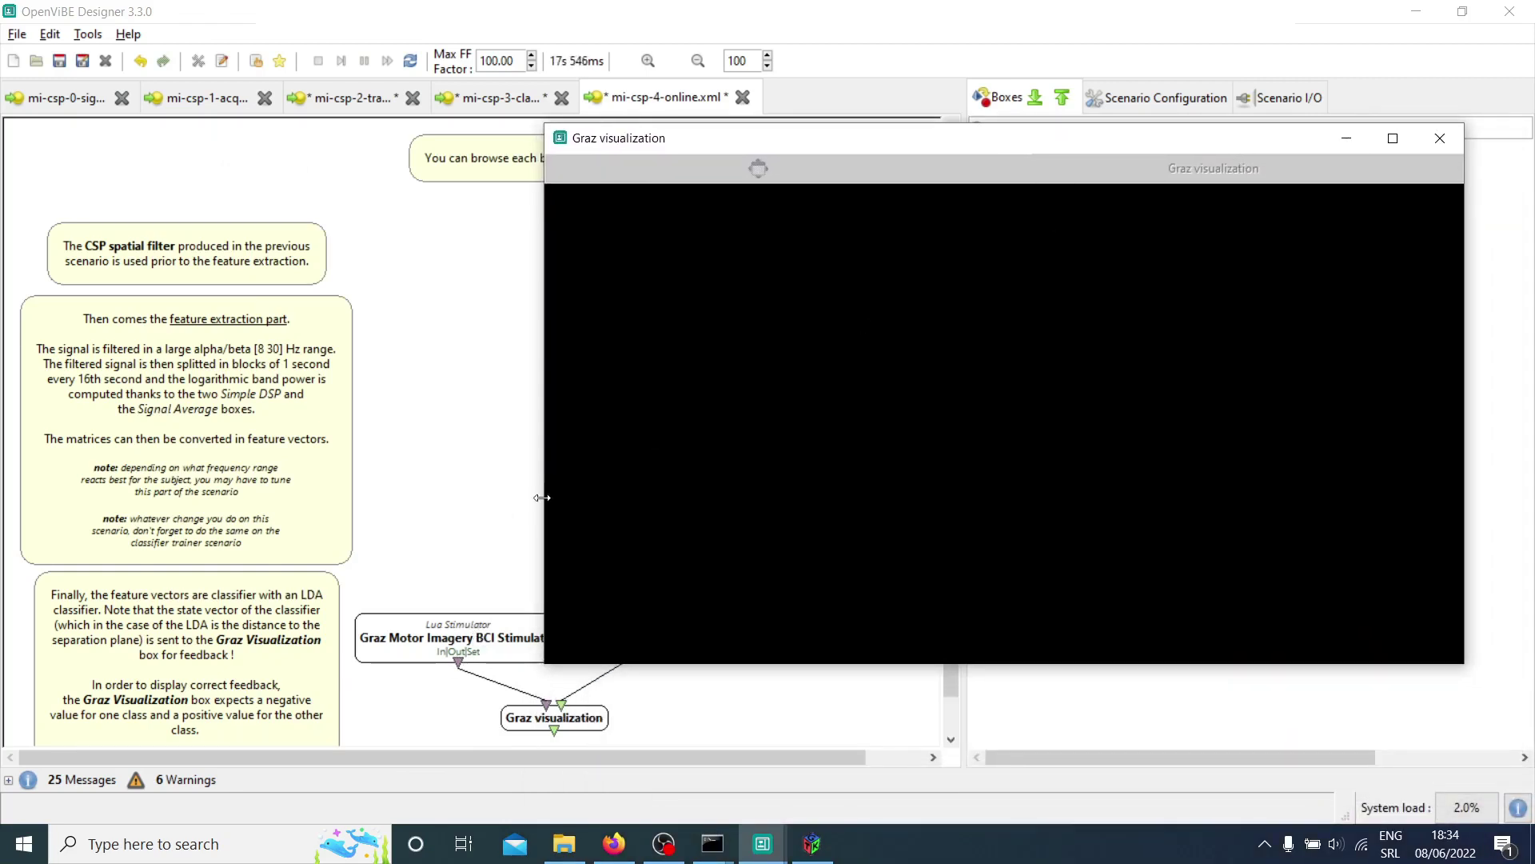
pyautogui.moveTo(807, 146); pyautogui.dragTo(443, 165)
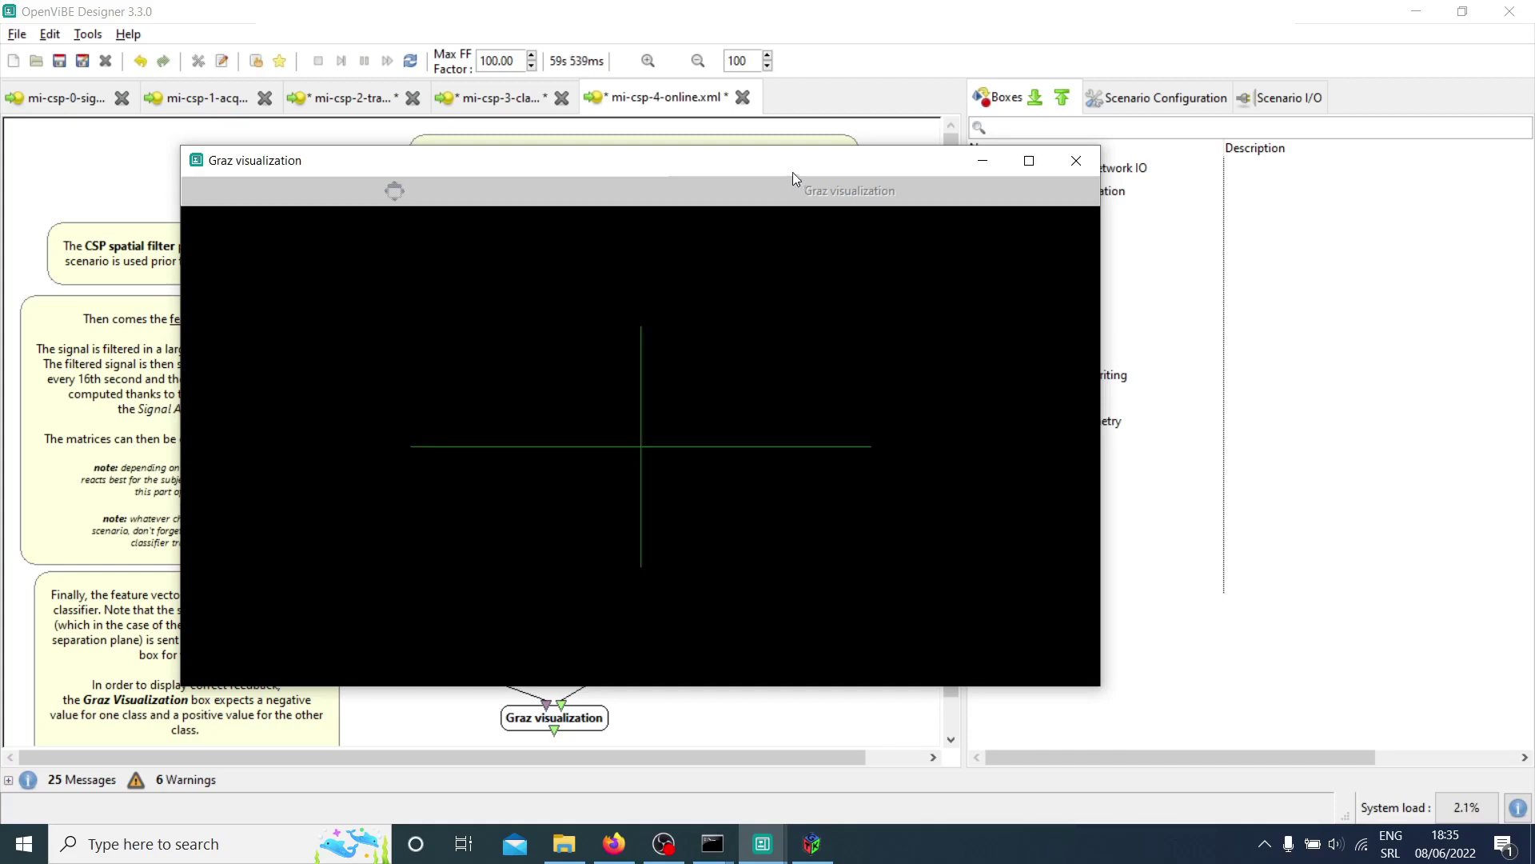
pyautogui.moveTo(792, 165)
pyautogui.mouseDown()
pyautogui.moveTo(820, 243)
pyautogui.moveTo(805, 151)
pyautogui.mouseUp()
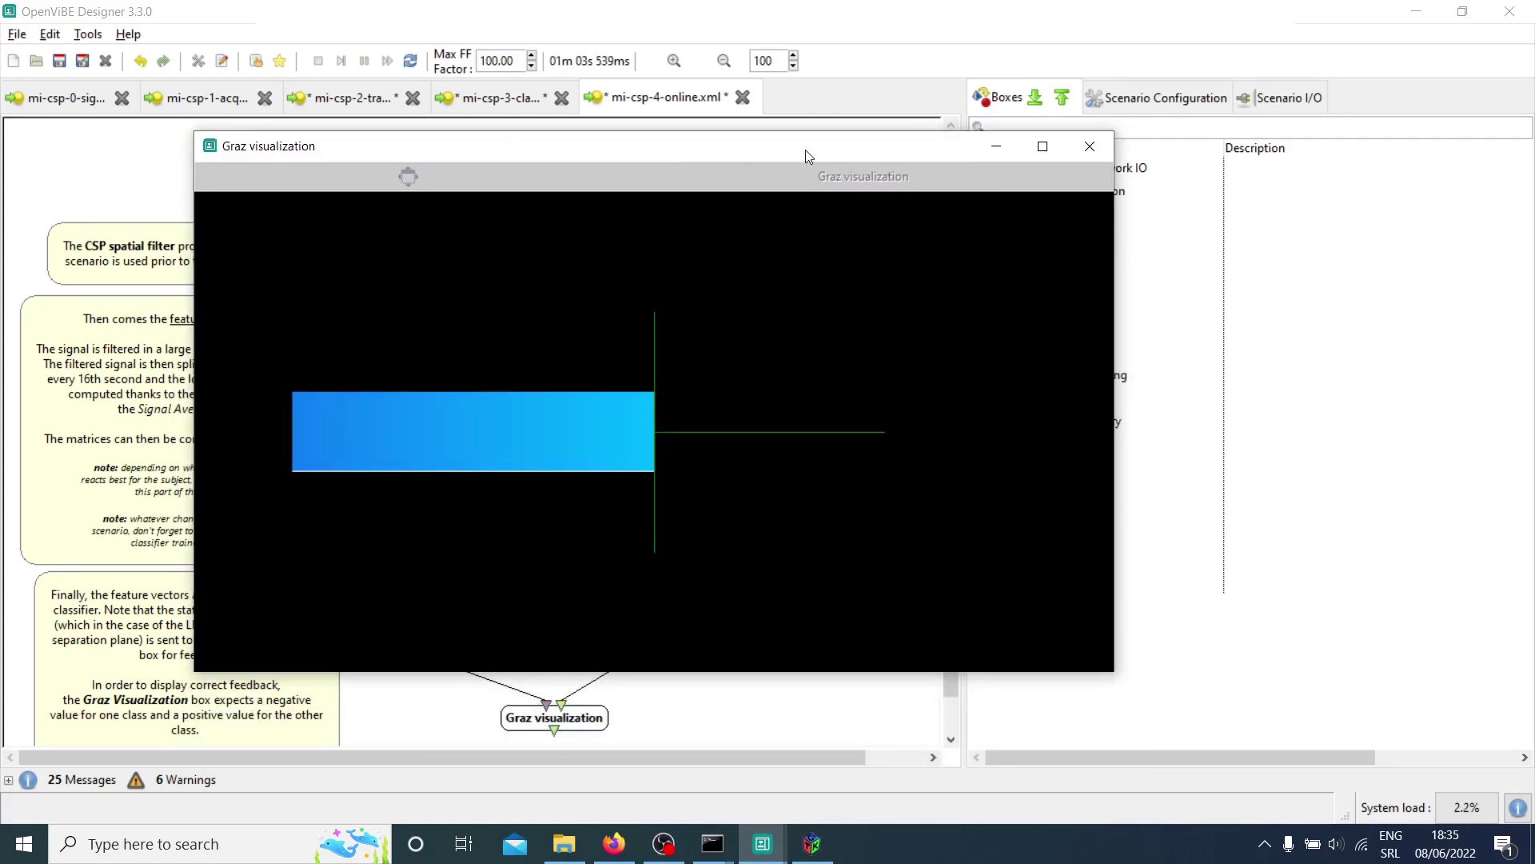